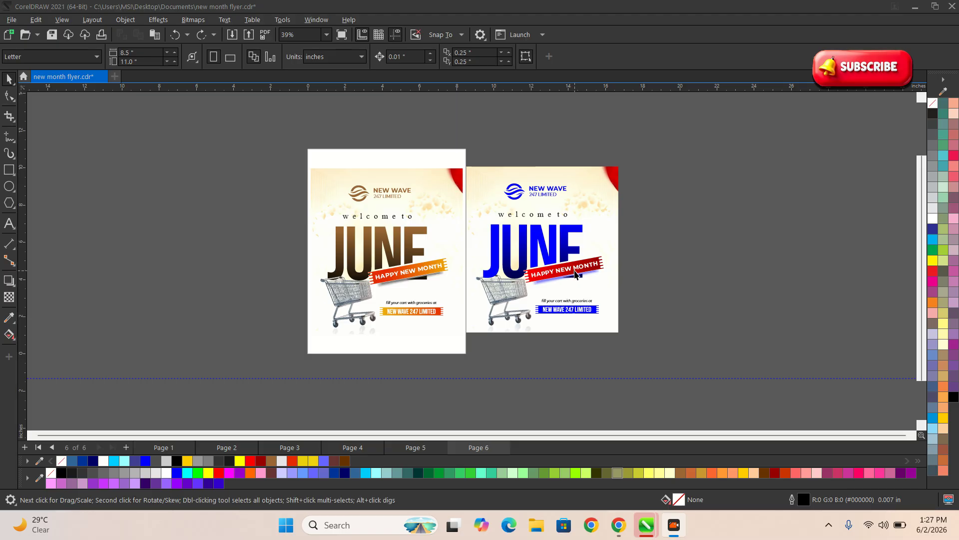
{"action": "scroll", "coordinate": [576, 274], "scroll_direction": "up", "scroll_amount": 3}
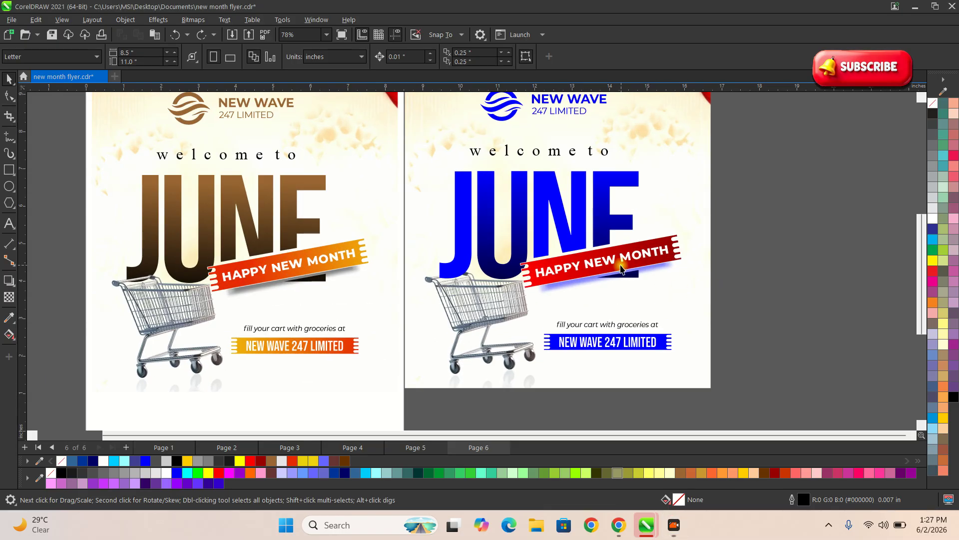
{"action": "scroll", "coordinate": [726, 295], "scroll_direction": "down", "scroll_amount": 2}
{"action": "scroll", "coordinate": [210, 208], "scroll_direction": "down", "scroll_amount": 1}
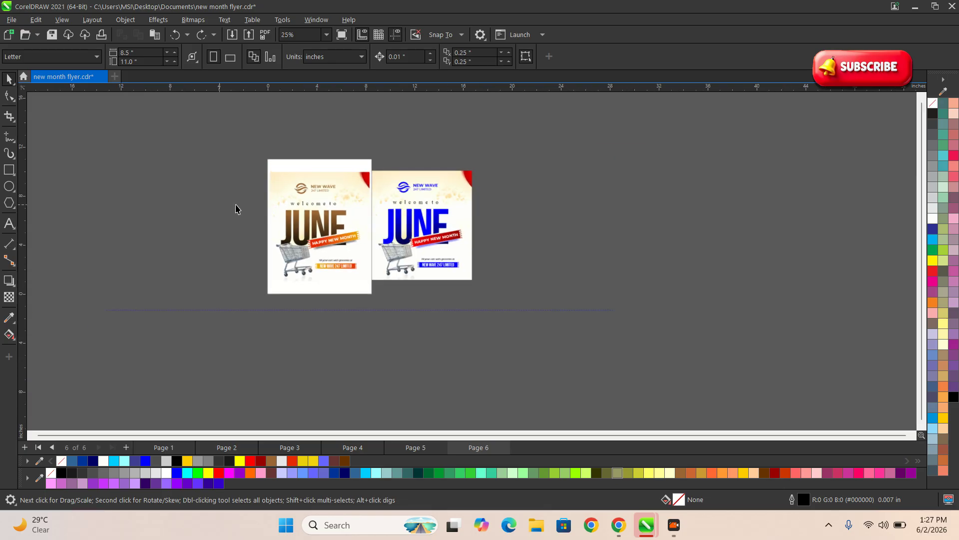
{"action": "scroll", "coordinate": [405, 225], "scroll_direction": "up", "scroll_amount": 1}
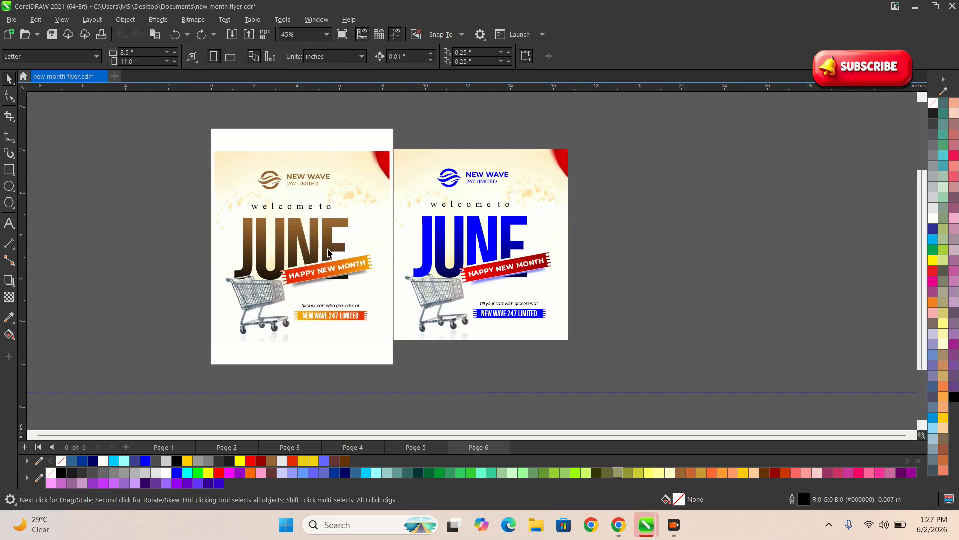
{"action": "scroll", "coordinate": [379, 273], "scroll_direction": "down", "scroll_amount": 1}
{"action": "scroll", "coordinate": [645, 287], "scroll_direction": "up", "scroll_amount": 1}
Draw a rectangle about 8.4 by 9.3 inches in the empty area to the right of the two June flyers.
{"action": "left_click", "coordinate": [8, 170]}
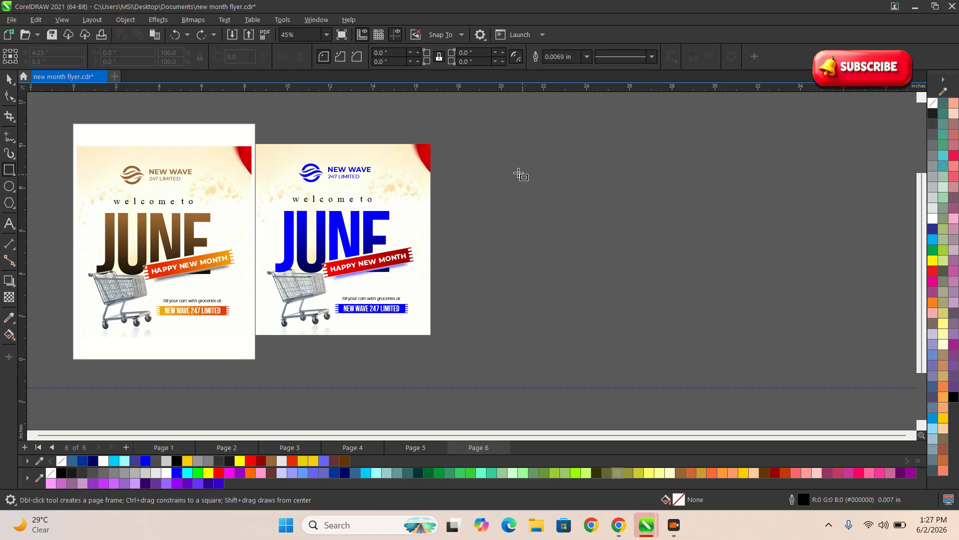
{"action": "left_click_drag", "start_coordinate": [472, 142], "coordinate": [652, 339]}
{"action": "key", "text": "space"}
{"action": "left_click", "coordinate": [706, 313]}
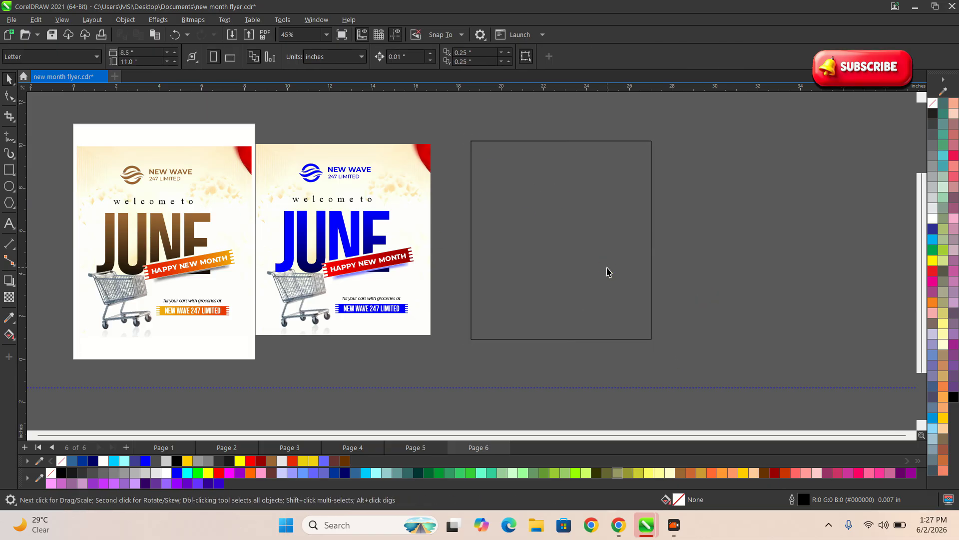
{"action": "left_click", "coordinate": [580, 244]}
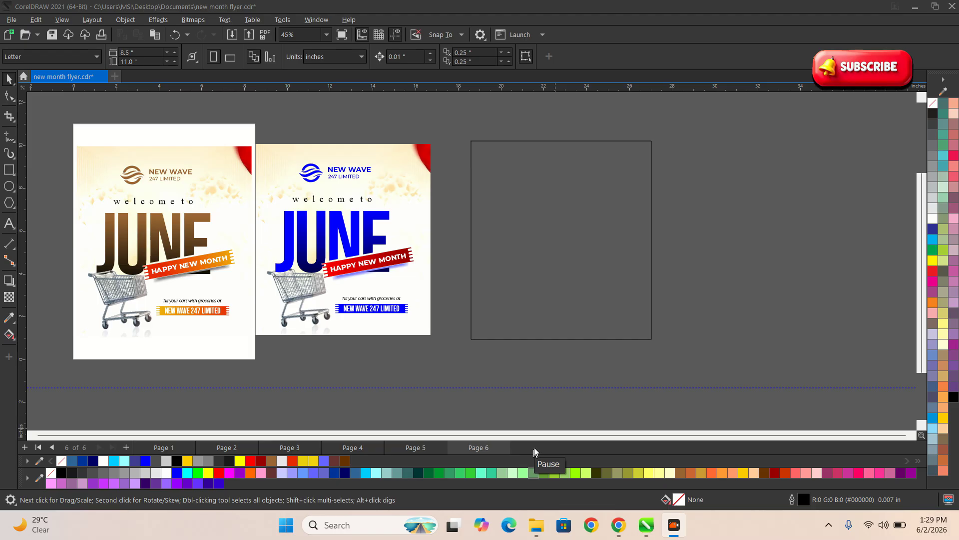
Paste the cream background image with the red fabric corner and place it beside the empty rectangle.
{"action": "scroll", "coordinate": [480, 350], "scroll_direction": "down", "scroll_amount": 2}
{"action": "scroll", "coordinate": [473, 298], "scroll_direction": "up", "scroll_amount": 1}
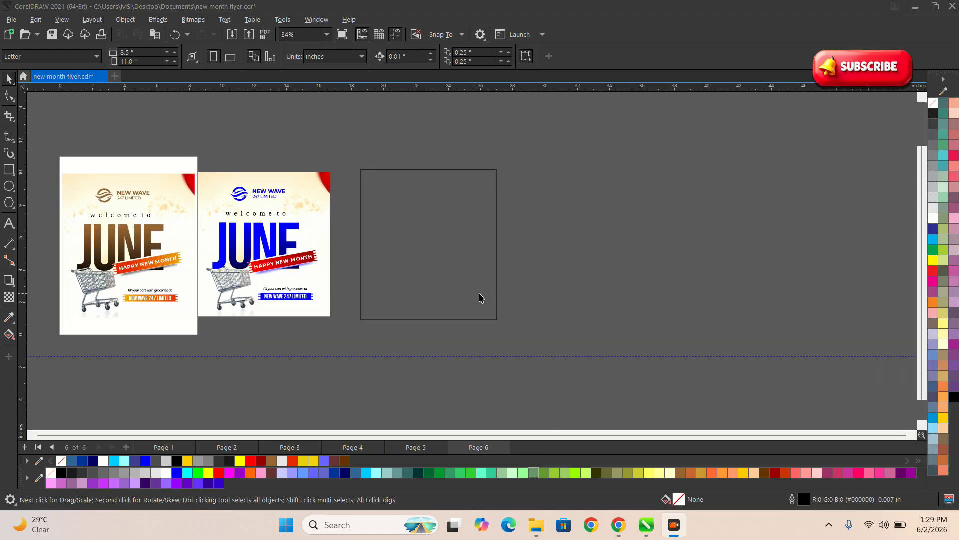
{"action": "left_click", "coordinate": [539, 302]}
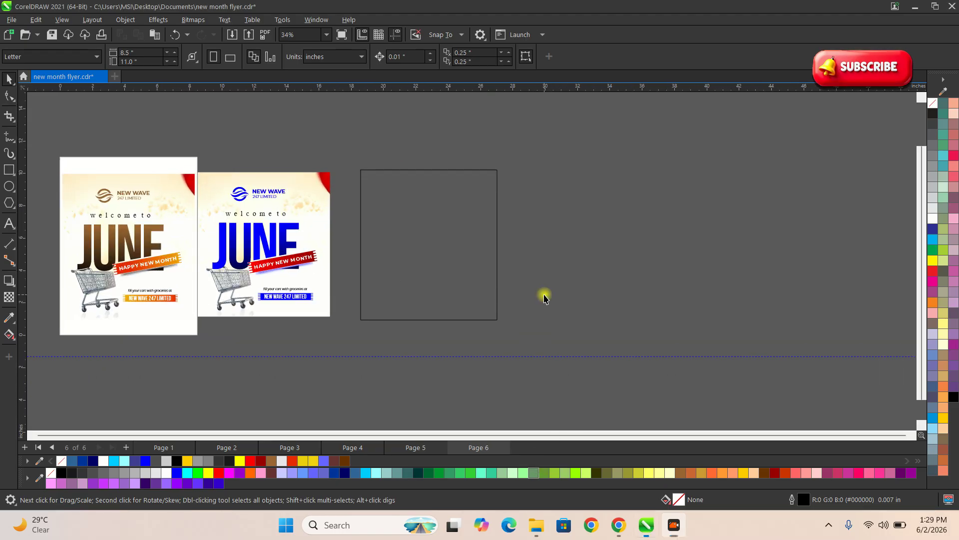
{"action": "key", "text": "ctrl+v"}
{"action": "left_click_drag", "start_coordinate": [295, 273], "coordinate": [745, 274]}
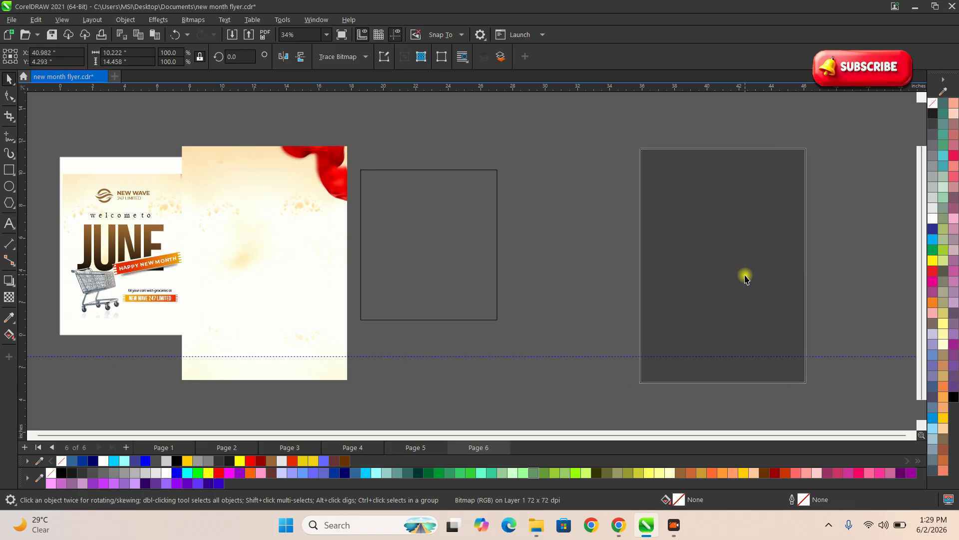
{"action": "left_click_drag", "start_coordinate": [689, 265], "coordinate": [549, 265]}
{"action": "scroll", "coordinate": [460, 258], "scroll_direction": "up", "scroll_amount": 2}
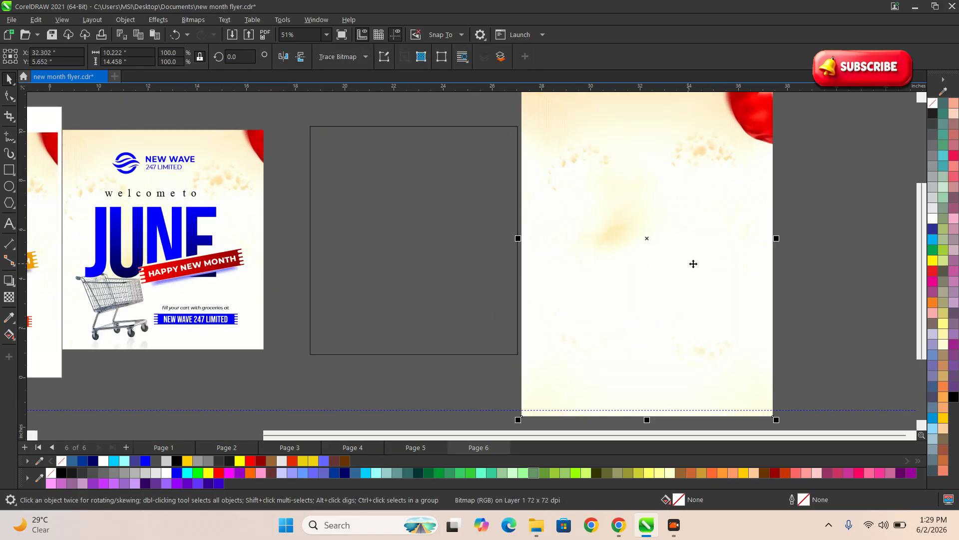
PowerClip the cream background image inside the empty rectangle.
{"action": "scroll", "coordinate": [675, 263], "scroll_direction": "down", "scroll_amount": 3}
{"action": "left_click_drag", "start_coordinate": [640, 253], "coordinate": [523, 258]}
{"action": "left_click", "coordinate": [578, 292]}
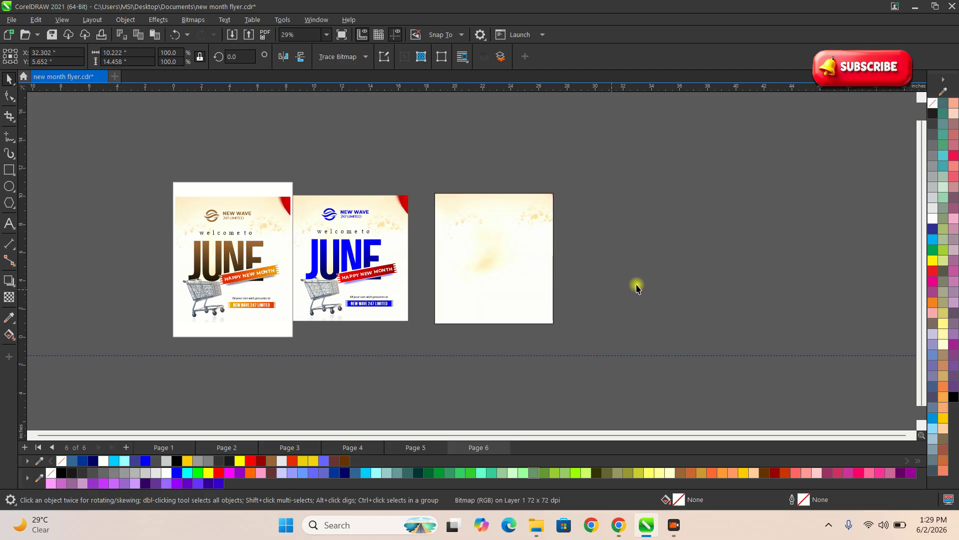
{"action": "left_click", "coordinate": [636, 285]}
Edit the PowerClip contents and shift the image so the red fabric shows in the frame's upper-right corner.
{"action": "double_click", "coordinate": [533, 258]}
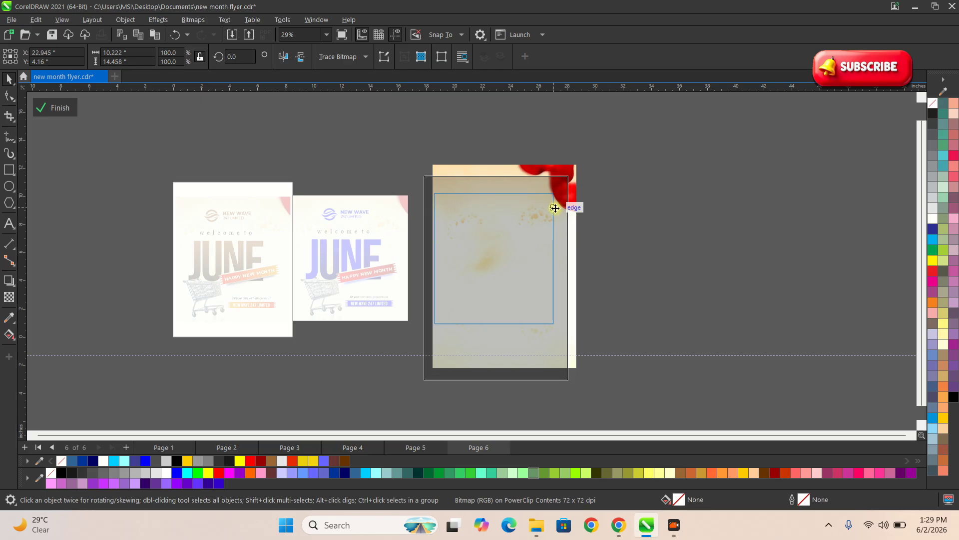
{"action": "scroll", "coordinate": [554, 208], "scroll_direction": "up", "scroll_amount": 2}
{"action": "scroll", "coordinate": [545, 216], "scroll_direction": "up", "scroll_amount": 2}
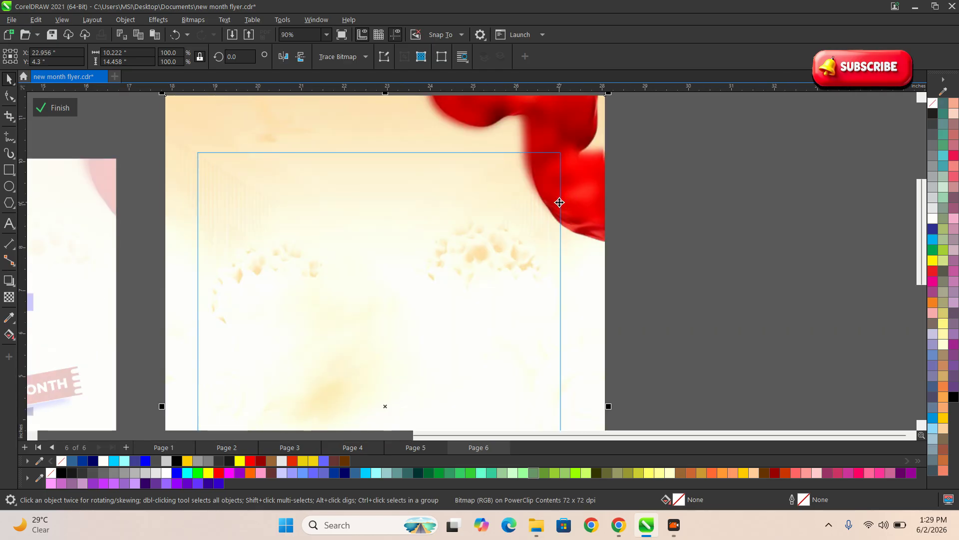
{"action": "left_click", "coordinate": [54, 108]}
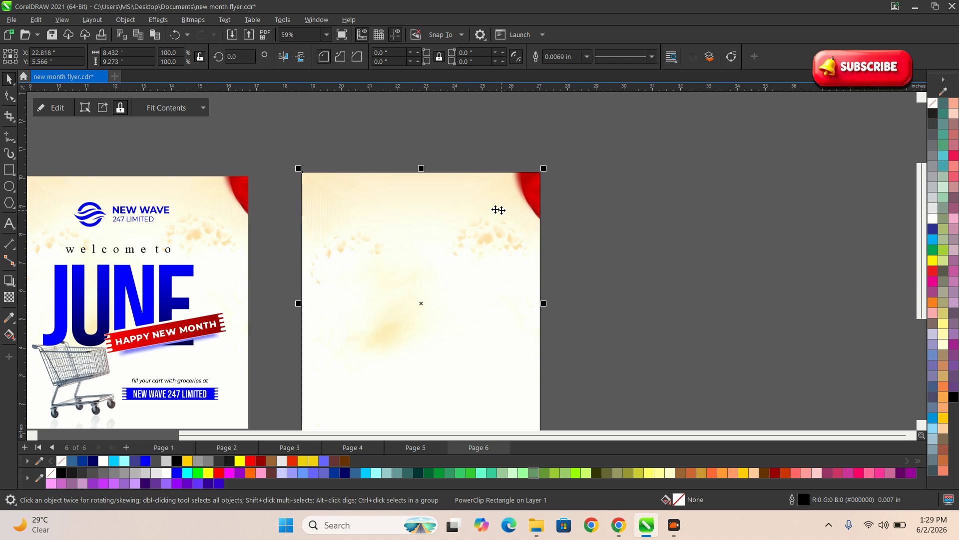
{"action": "left_click", "coordinate": [577, 281]}
Remove the outline of the new background frame by setting its outline width to None.
{"action": "left_click", "coordinate": [450, 238]}
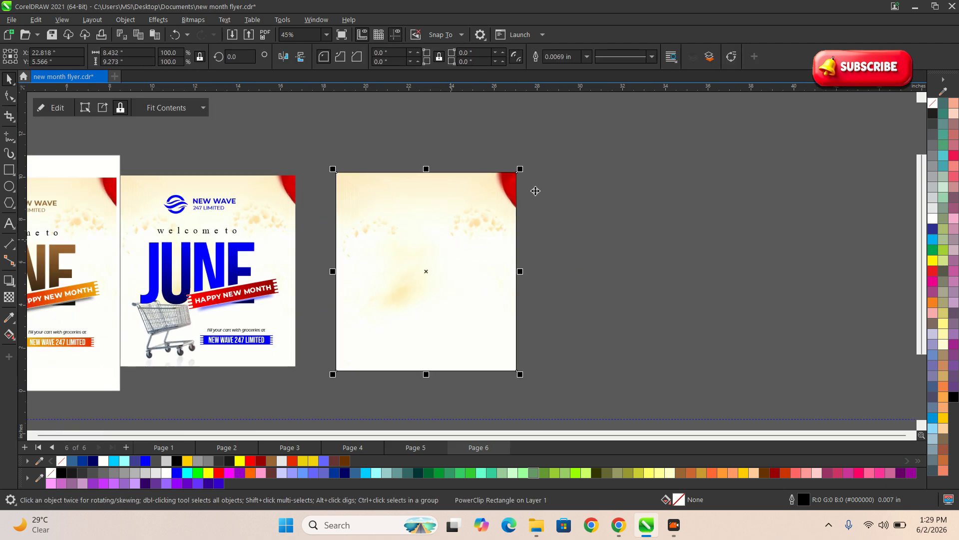
{"action": "left_click", "coordinate": [586, 57]}
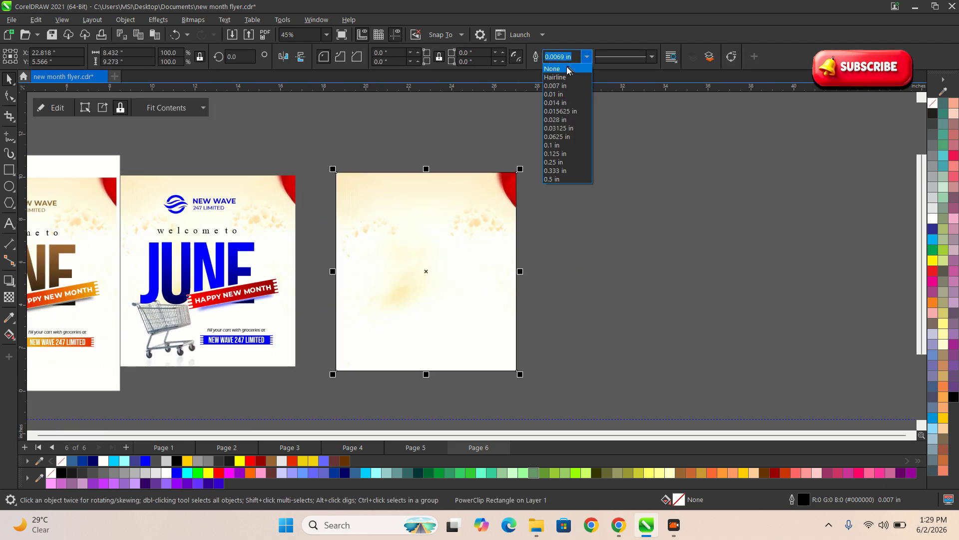
{"action": "left_click", "coordinate": [566, 69]}
{"action": "left_click", "coordinate": [550, 155]}
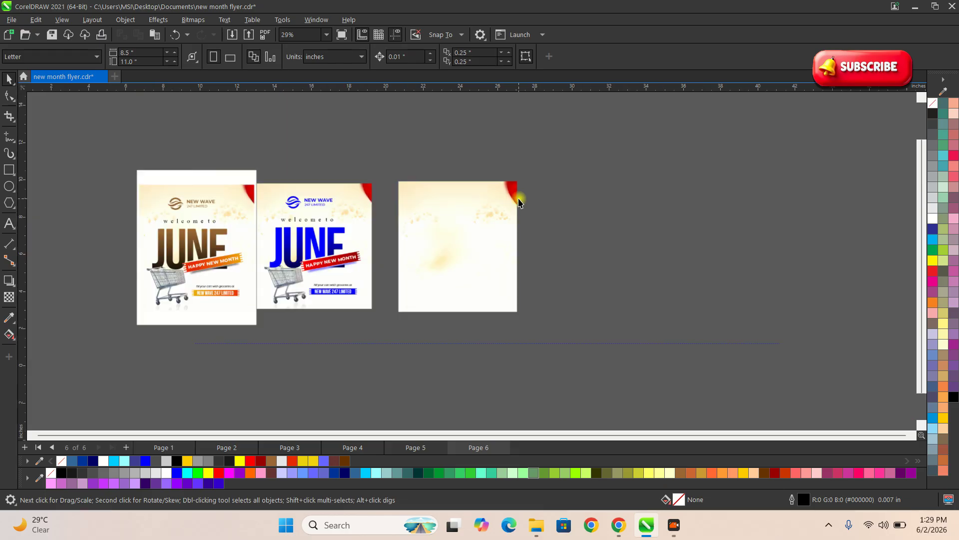
Check the font of the blue flyer's welcome line, and add the text "welcome to" on the upper part of the new background.
{"action": "scroll", "coordinate": [337, 223], "scroll_direction": "up", "scroll_amount": 2}
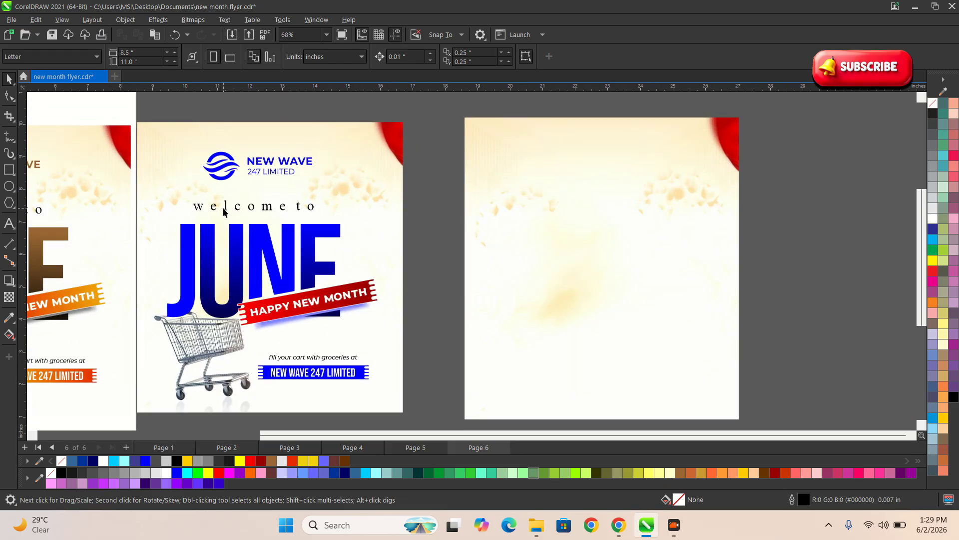
{"action": "left_click", "coordinate": [225, 212]}
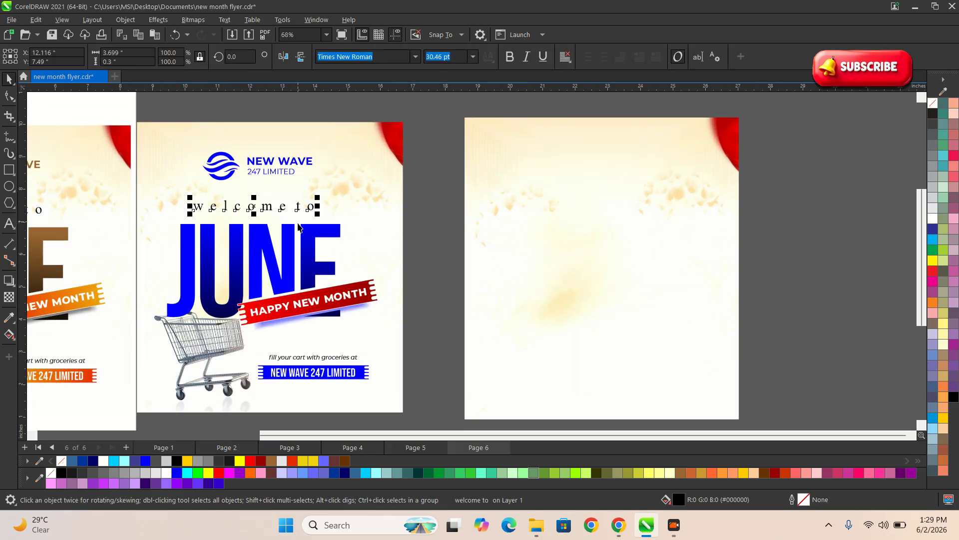
{"action": "left_click", "coordinate": [419, 161]}
{"action": "left_click", "coordinate": [9, 224]}
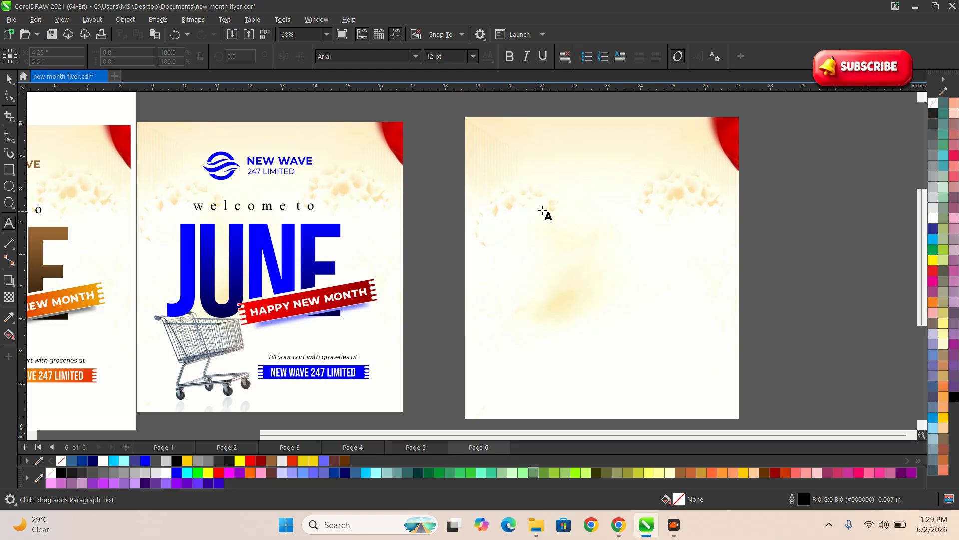
{"action": "scroll", "coordinate": [543, 212], "scroll_direction": "up", "scroll_amount": 2}
{"action": "left_click", "coordinate": [519, 199]}
{"action": "scroll", "coordinate": [464, 235], "scroll_direction": "down", "scroll_amount": 2}
{"action": "type", "text": "w"}
{"action": "type", "text": "elocm"}
{"action": "key", "text": "BackSpace"}
{"action": "key", "text": "BackSpace"}
{"action": "key", "text": "BackSpace"}
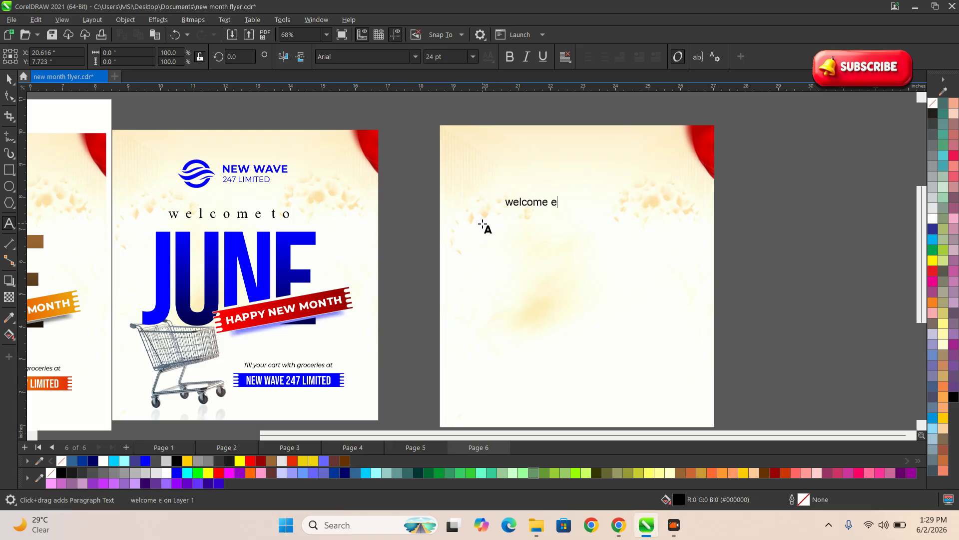
{"action": "type", "text": "come to"}
{"action": "key", "text": "Escape"}
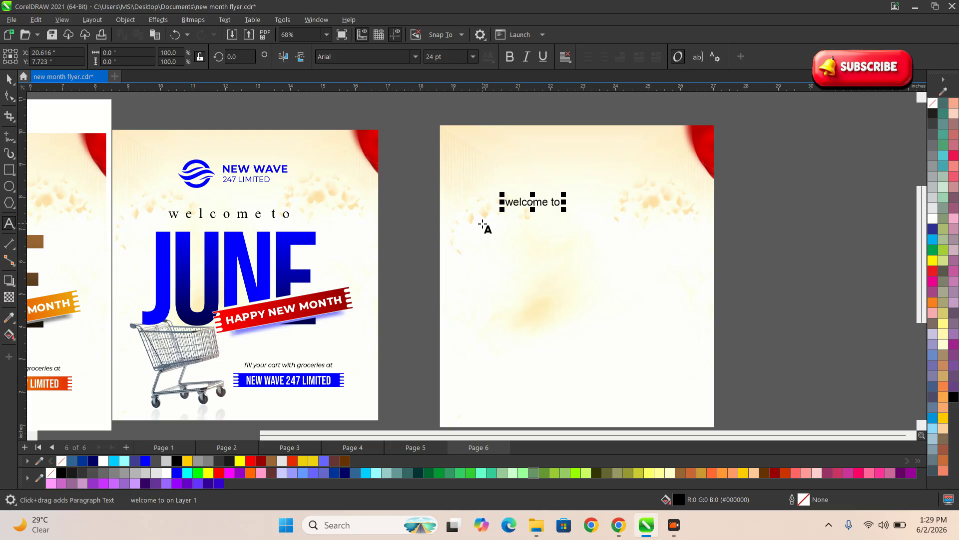
Widen the letter spacing of the new "welcome to" text with the Shape tool and enlarge it to about 30.8 pt.
{"action": "left_click", "coordinate": [9, 96]}
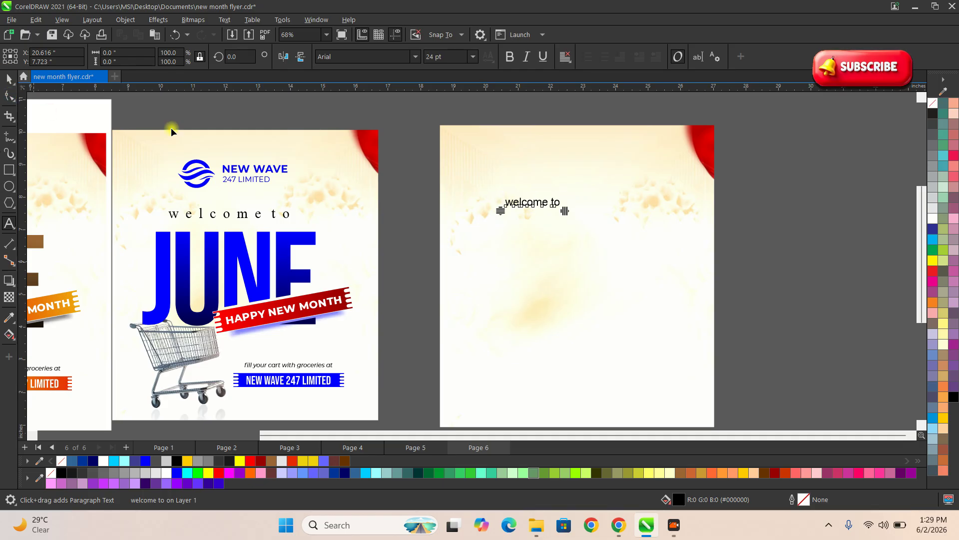
{"action": "left_click_drag", "start_coordinate": [566, 210], "coordinate": [675, 181]}
{"action": "key", "text": "space"}
{"action": "scroll", "coordinate": [583, 229], "scroll_direction": "up", "scroll_amount": 1}
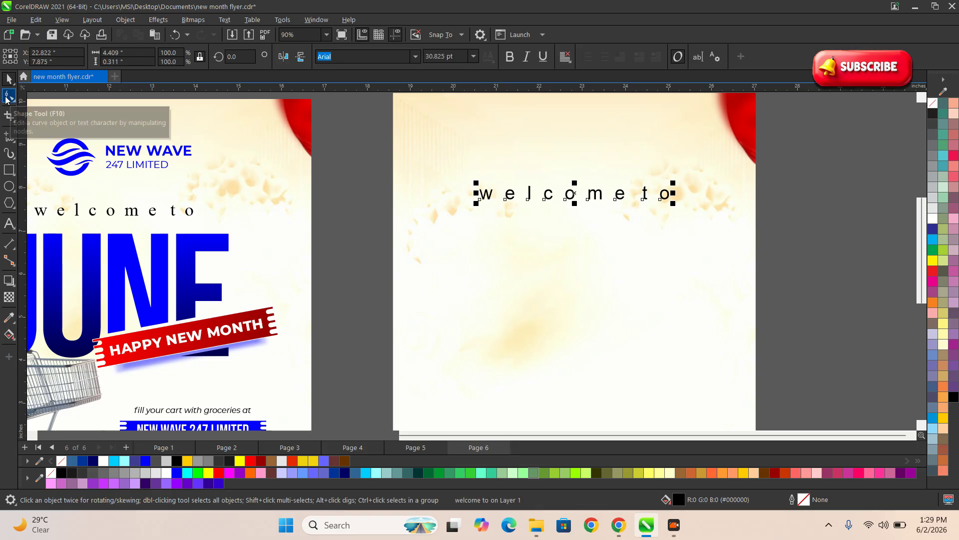
{"action": "left_click", "coordinate": [6, 97]}
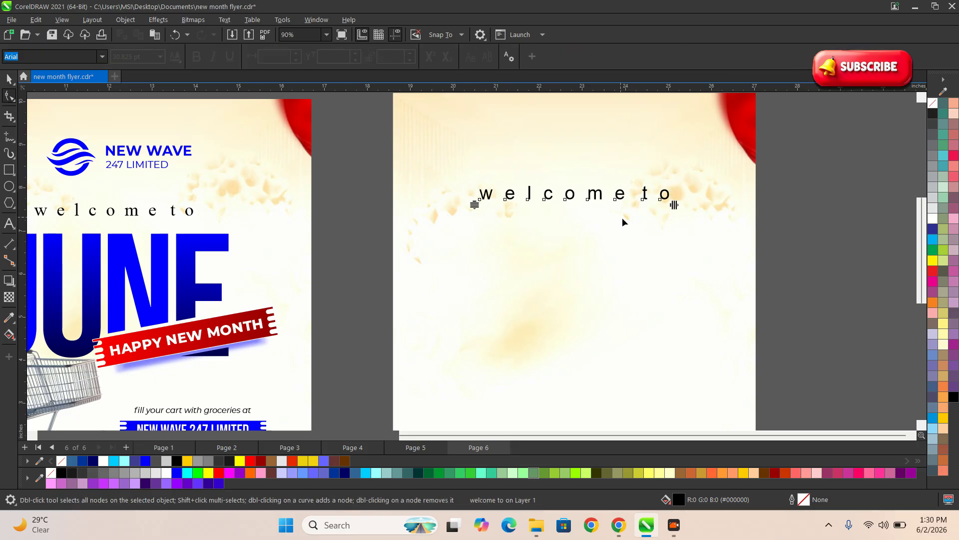
{"action": "left_click_drag", "start_coordinate": [686, 207], "coordinate": [658, 208]}
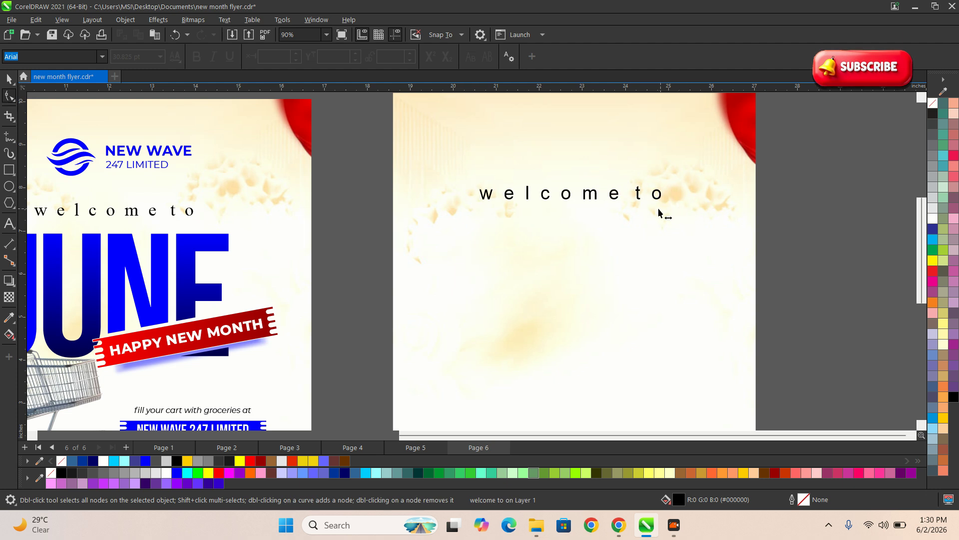
{"action": "key", "text": "space"}
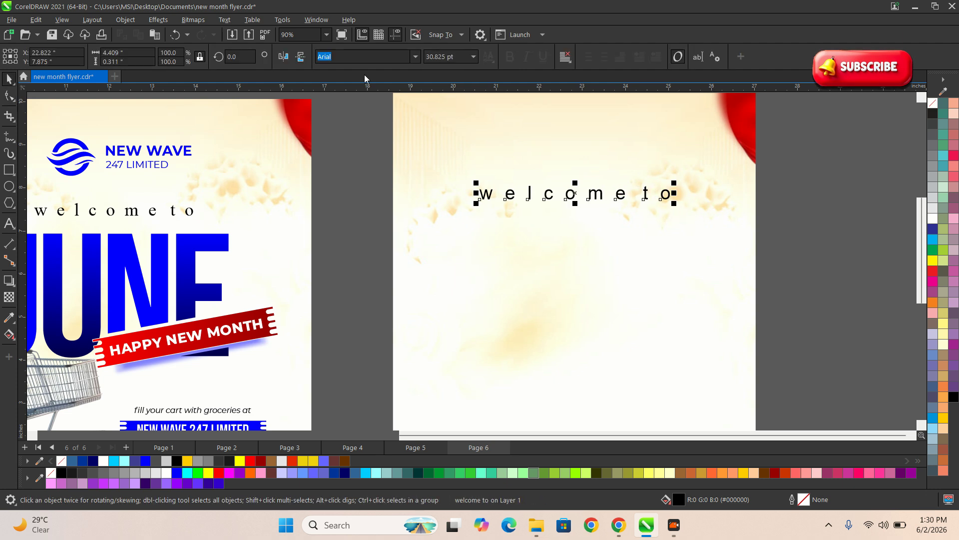
Set the font of the new "welcome to" text to Times New Roman italic.
{"action": "left_click", "coordinate": [415, 57]}
{"action": "left_click", "coordinate": [375, 92]}
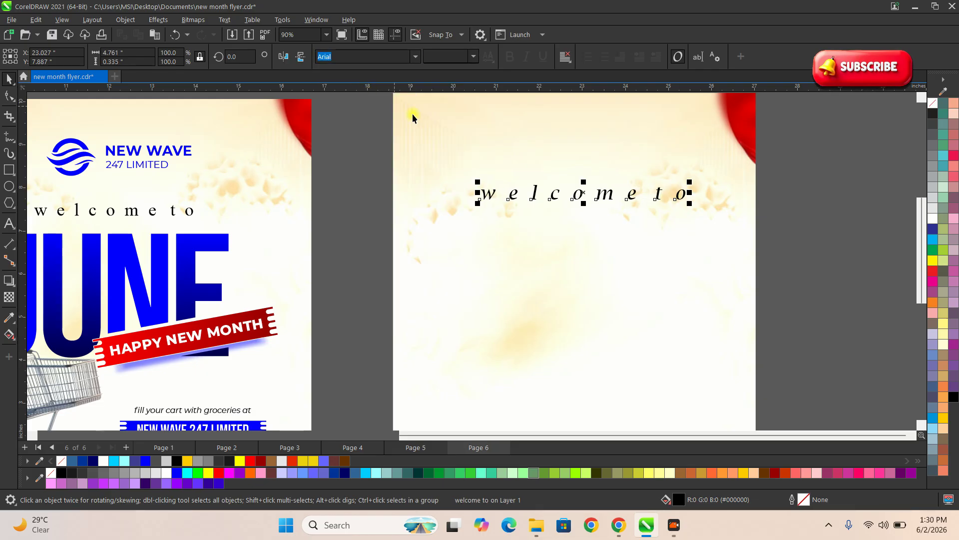
{"action": "double_click", "coordinate": [489, 194]}
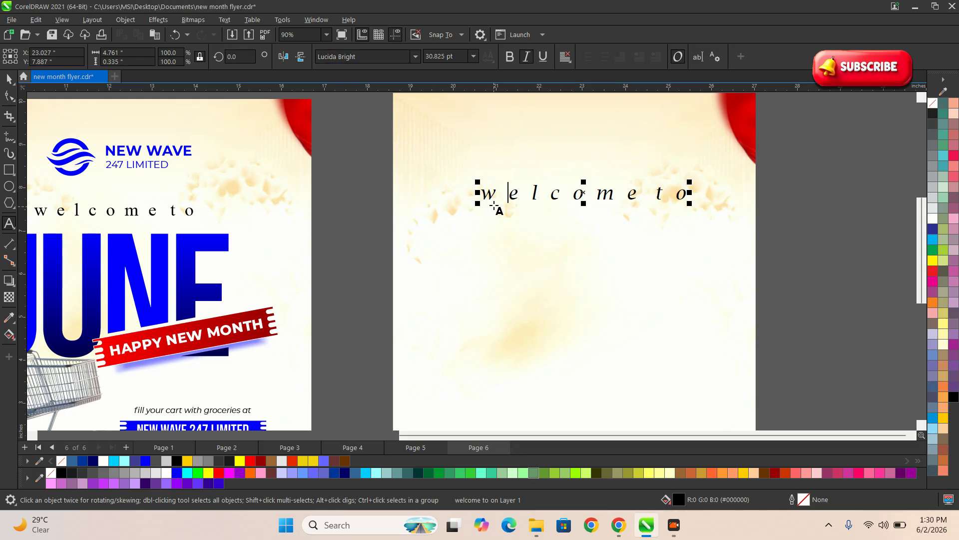
{"action": "left_click", "coordinate": [368, 56]}
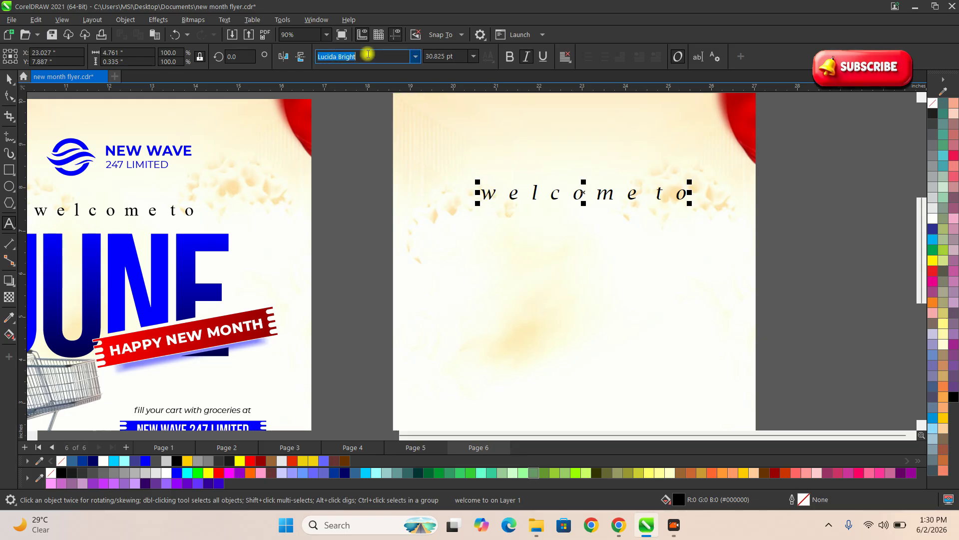
{"action": "type", "text": "Times New Roman"}
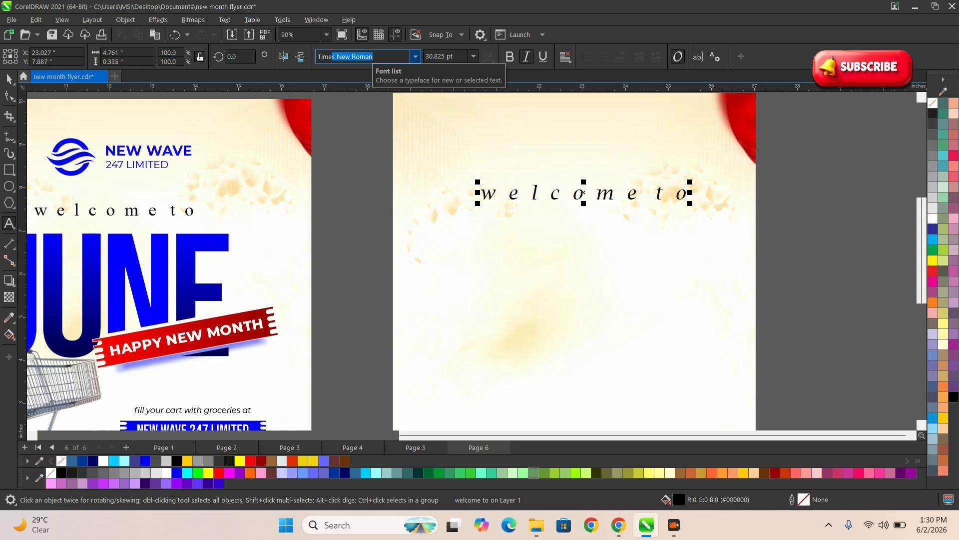
{"action": "key", "text": "Return"}
{"action": "left_click", "coordinate": [9, 78]}
{"action": "left_click", "coordinate": [370, 57]}
{"action": "type", "text": "Tim"}
{"action": "key", "text": "Return"}
Replace the initial lowercase "w" of the new welcome line with a capital "W".
{"action": "scroll", "coordinate": [500, 200], "scroll_direction": "up", "scroll_amount": 1}
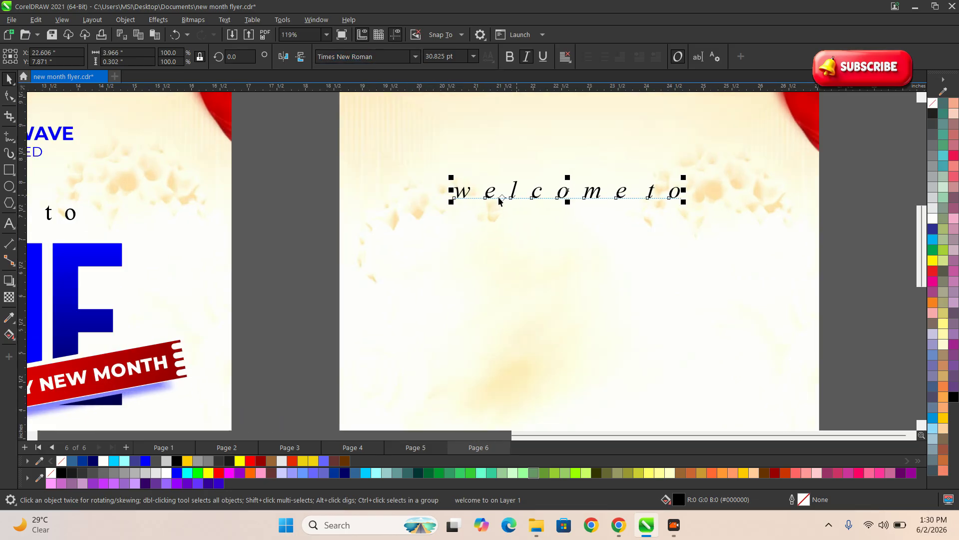
{"action": "double_click", "coordinate": [466, 190]}
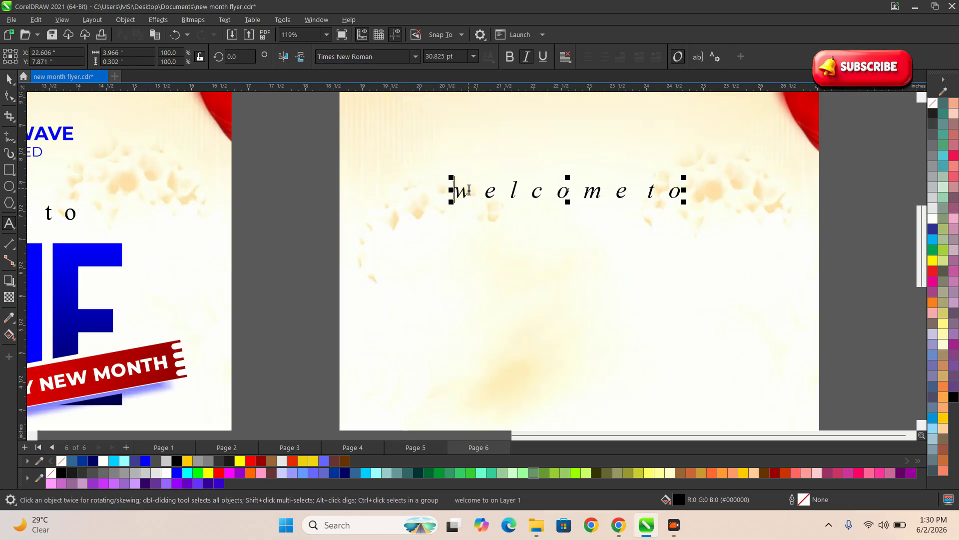
{"action": "left_click_drag", "start_coordinate": [468, 190], "coordinate": [478, 193]}
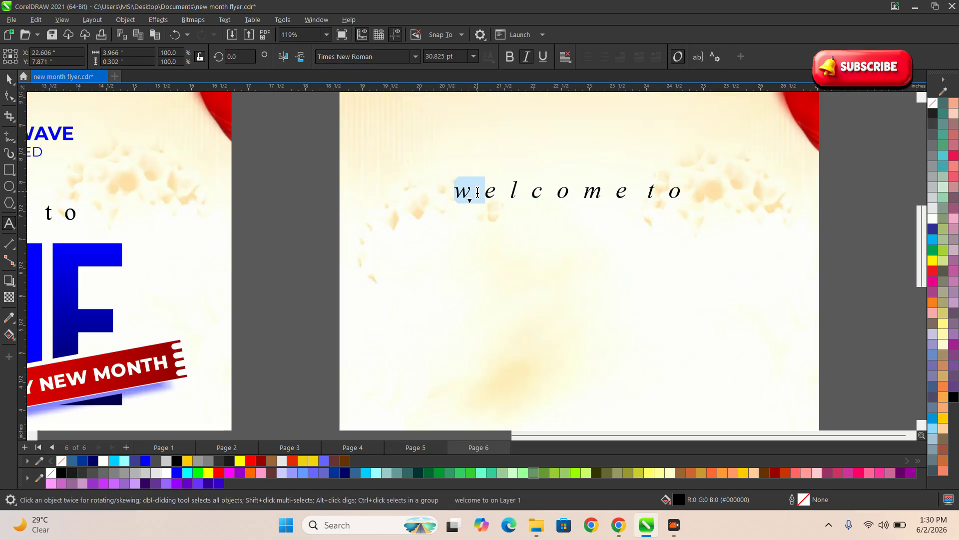
{"action": "type", "text": "W"}
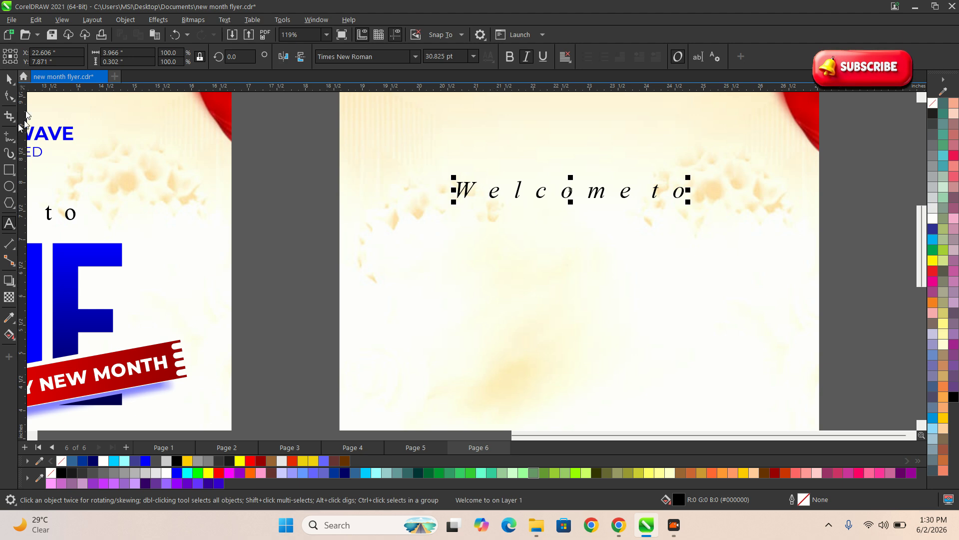
Check the font of the word "JUNE" in the blue flyer.
{"action": "left_click", "coordinate": [8, 80]}
{"action": "scroll", "coordinate": [429, 222], "scroll_direction": "down", "scroll_amount": 2}
{"action": "left_click_drag", "start_coordinate": [696, 250], "coordinate": [377, 180]}
{"action": "left_click", "coordinate": [679, 220]}
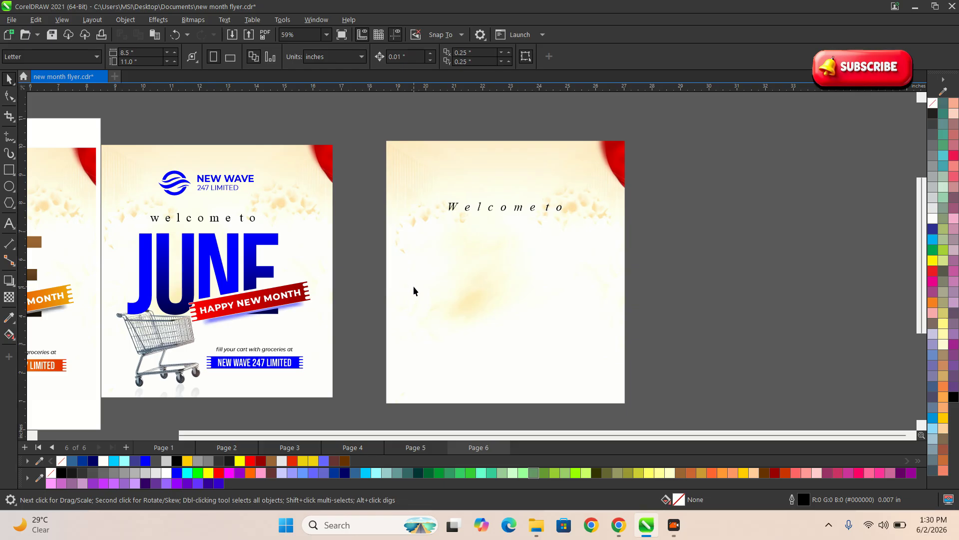
{"action": "left_click", "coordinate": [167, 263]}
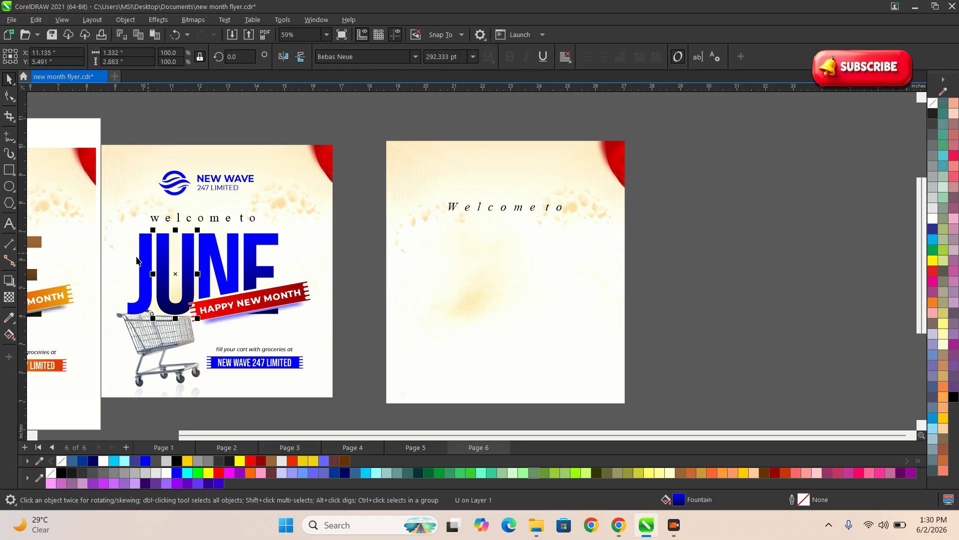
Add the text "June" below the new welcome line, enlarge it to about 178.4 pt and place it under that line.
{"action": "left_click", "coordinate": [14, 226]}
{"action": "scroll", "coordinate": [494, 292], "scroll_direction": "up", "scroll_amount": 2}
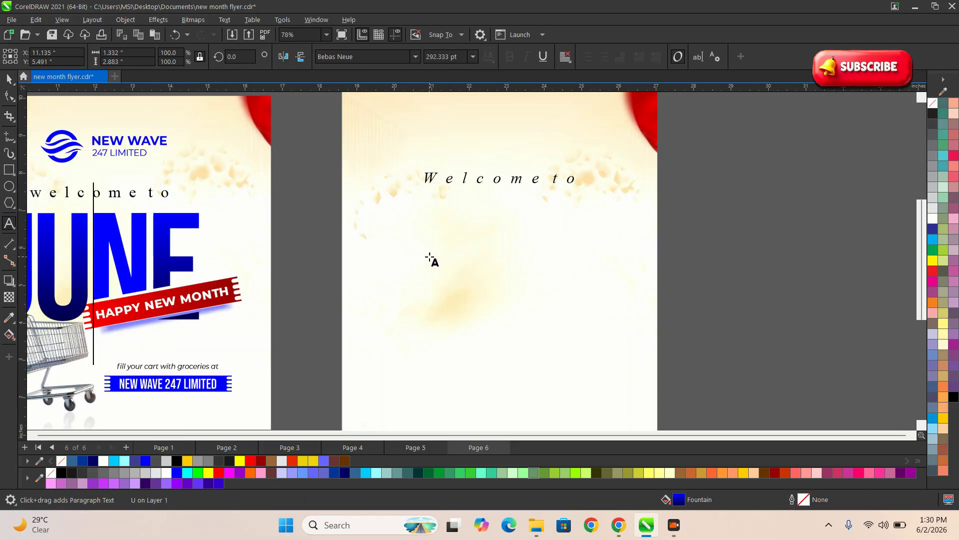
{"action": "left_click", "coordinate": [430, 258]}
{"action": "type", "text": "june"}
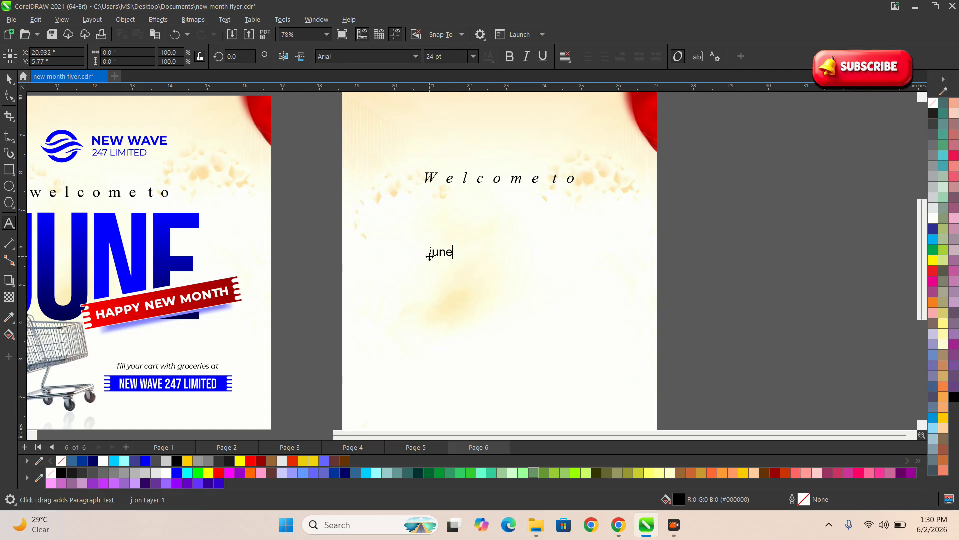
{"action": "key", "text": "Escape"}
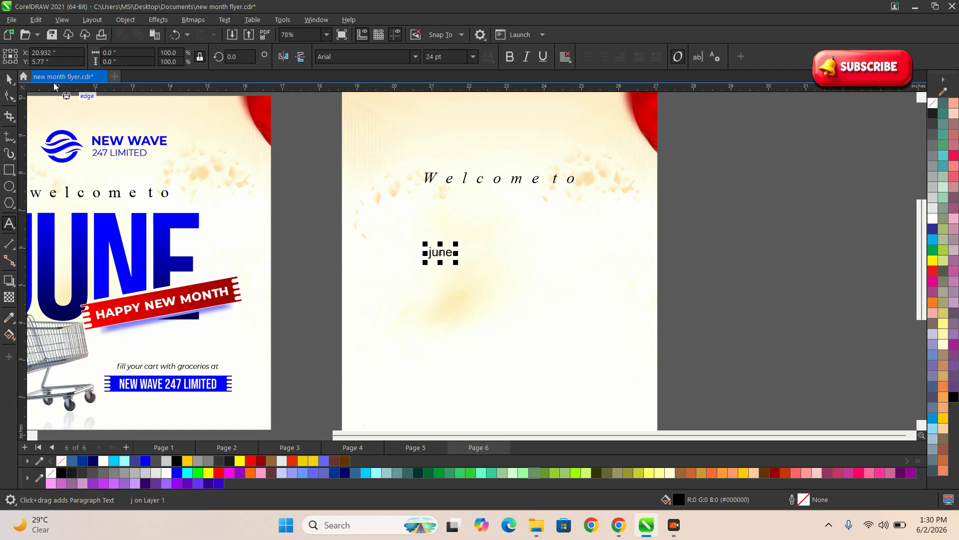
{"action": "left_click", "coordinate": [9, 79]}
{"action": "left_click_drag", "start_coordinate": [459, 260], "coordinate": [628, 345]}
{"action": "left_click_drag", "start_coordinate": [529, 285], "coordinate": [509, 251]}
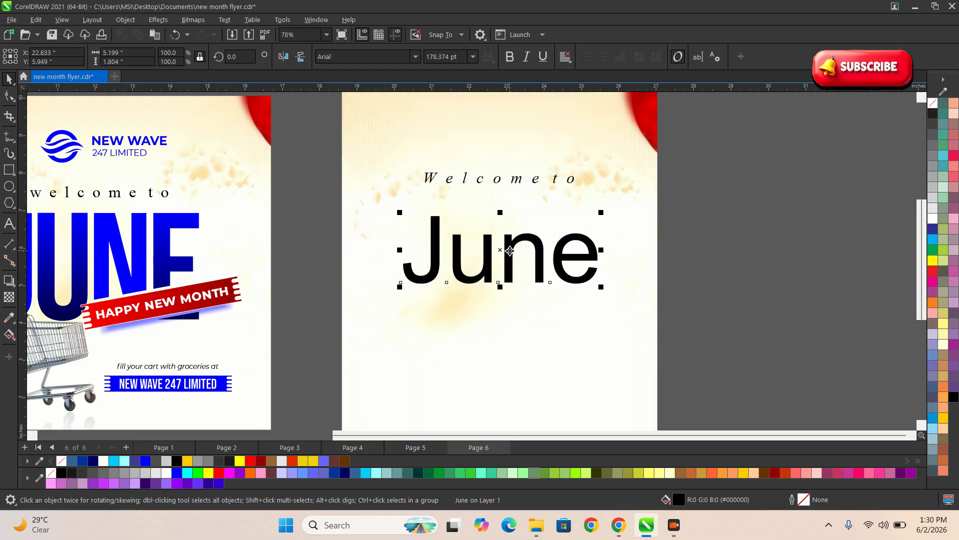
Set the font of the new "June" text to Bebas Neue.
{"action": "left_click", "coordinate": [333, 58]}
{"action": "type", "text": "B"}
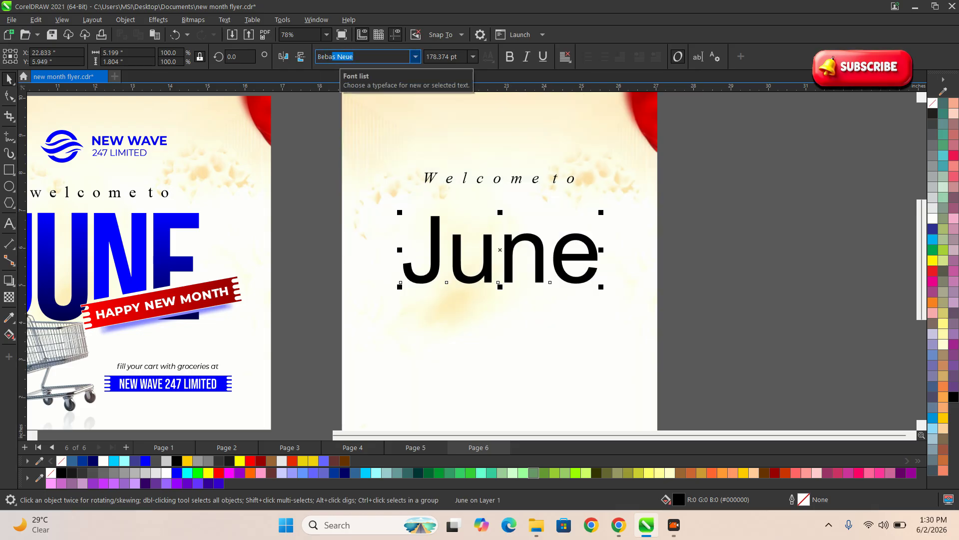
{"action": "type", "text": "eba"}
{"action": "key", "text": "Return"}
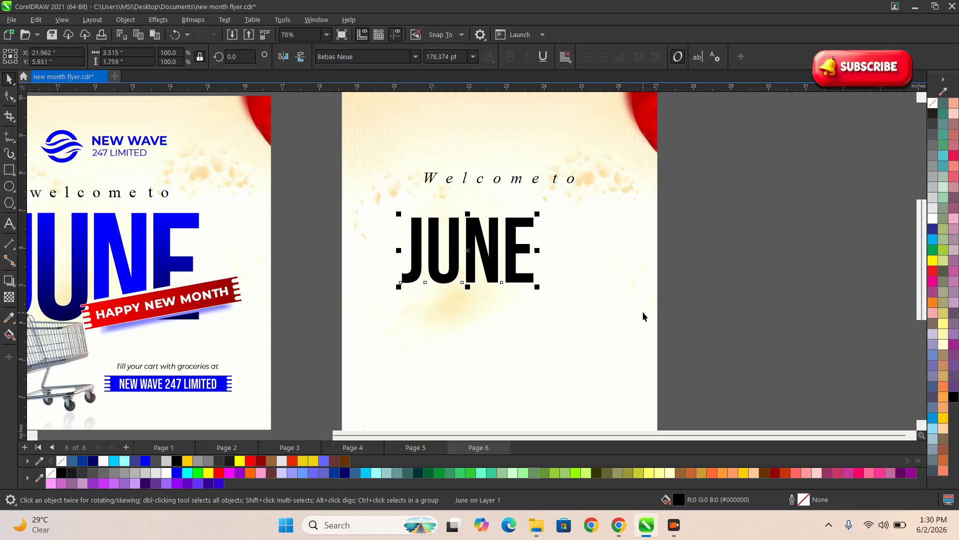
Enlarge the new "JUNE" text to about 320.8 pt and position it directly beneath the welcome line.
{"action": "left_click_drag", "start_coordinate": [538, 288], "coordinate": [638, 338]}
{"action": "left_click_drag", "start_coordinate": [580, 280], "coordinate": [538, 256]}
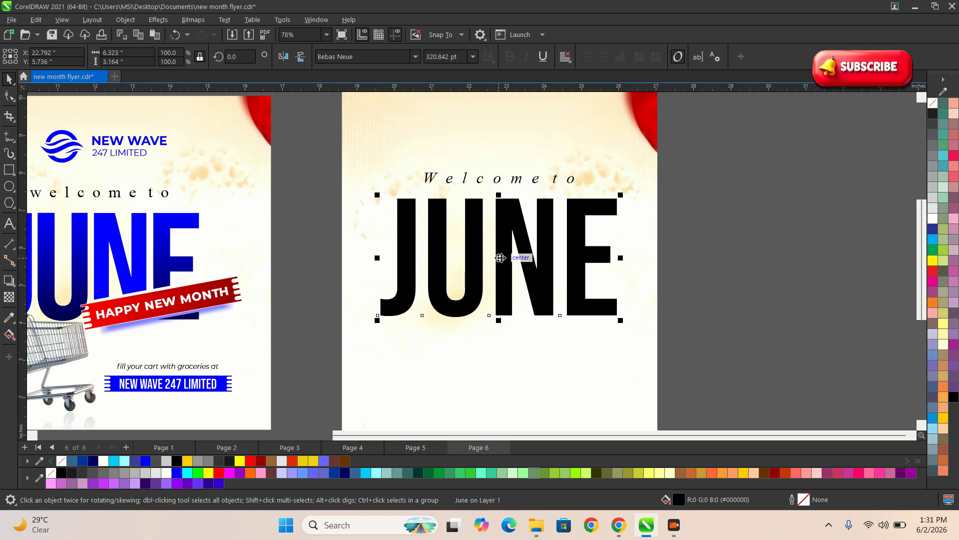
{"action": "left_click", "coordinate": [780, 292]}
{"action": "scroll", "coordinate": [524, 272], "scroll_direction": "down", "scroll_amount": 1}
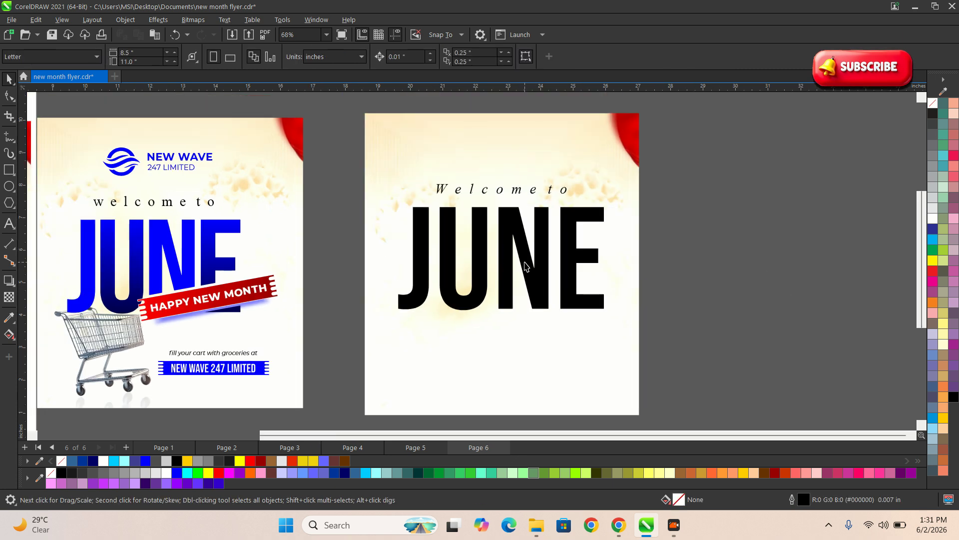
Fill the new "JUNE" text with the brown Walnut color (#663300).
{"action": "left_click", "coordinate": [525, 264]}
{"action": "scroll", "coordinate": [525, 263], "scroll_direction": "down", "scroll_amount": 1}
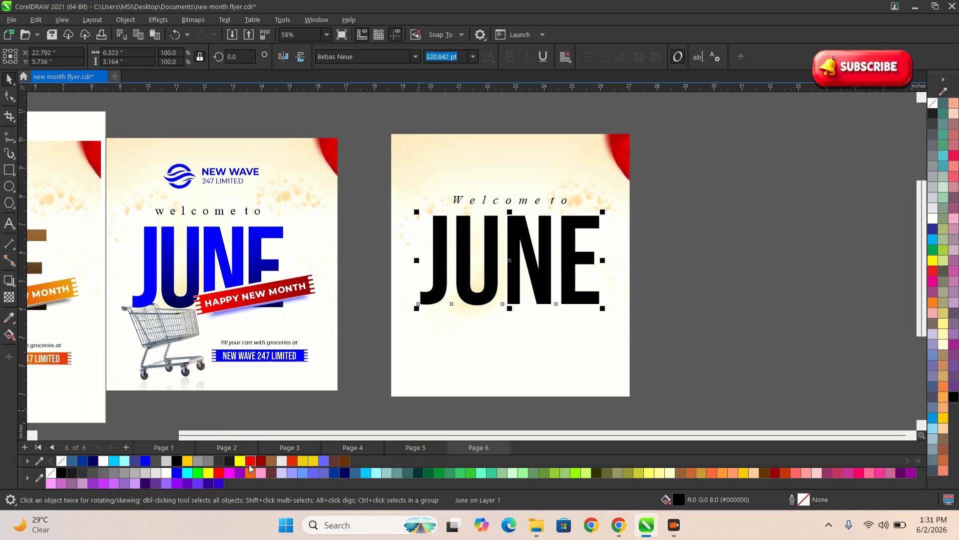
{"action": "left_click", "coordinate": [344, 460]}
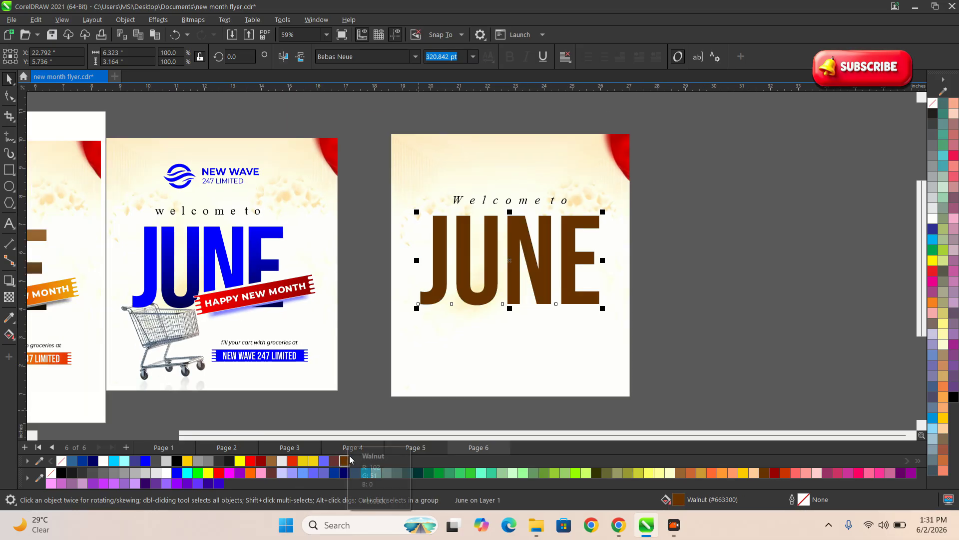
{"action": "left_click", "coordinate": [674, 279]}
{"action": "scroll", "coordinate": [572, 292], "scroll_direction": "up", "scroll_amount": 2}
{"action": "left_click", "coordinate": [497, 274]}
{"action": "scroll", "coordinate": [497, 274], "scroll_direction": "down", "scroll_amount": 3}
{"action": "left_click", "coordinate": [614, 318]}
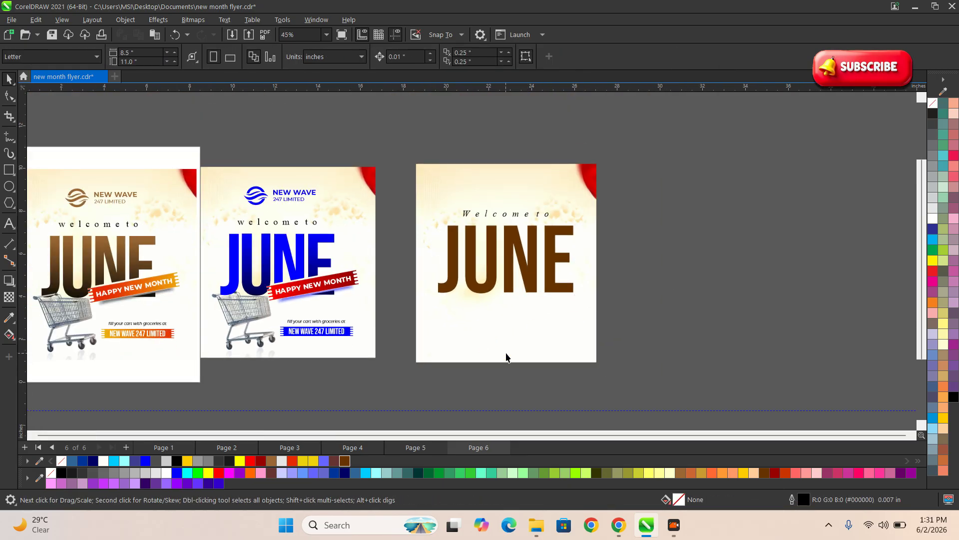
Examine the shopping cart and the lower section of the blue flyer against the new design.
{"action": "scroll", "coordinate": [297, 368], "scroll_direction": "up", "scroll_amount": 3}
{"action": "left_click", "coordinate": [211, 227]}
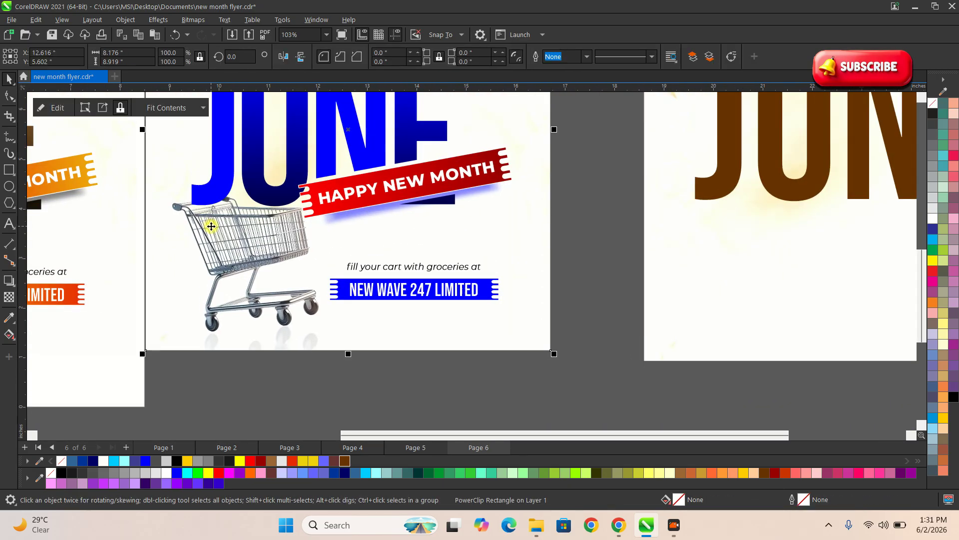
{"action": "scroll", "coordinate": [212, 226], "scroll_direction": "down", "scroll_amount": 2}
{"action": "scroll", "coordinate": [302, 256], "scroll_direction": "down", "scroll_amount": 1}
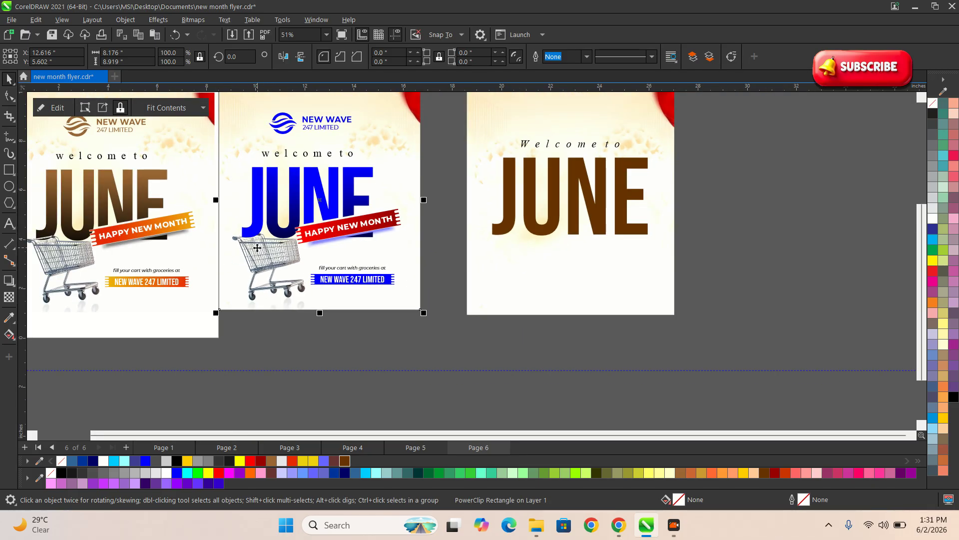
{"action": "scroll", "coordinate": [256, 248], "scroll_direction": "up", "scroll_amount": 2}
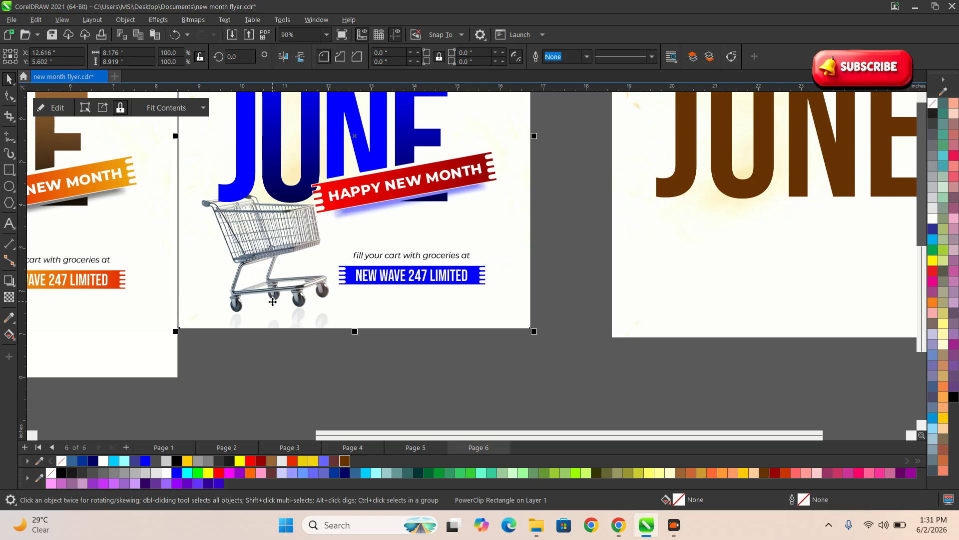
{"action": "scroll", "coordinate": [271, 310], "scroll_direction": "down", "scroll_amount": 2}
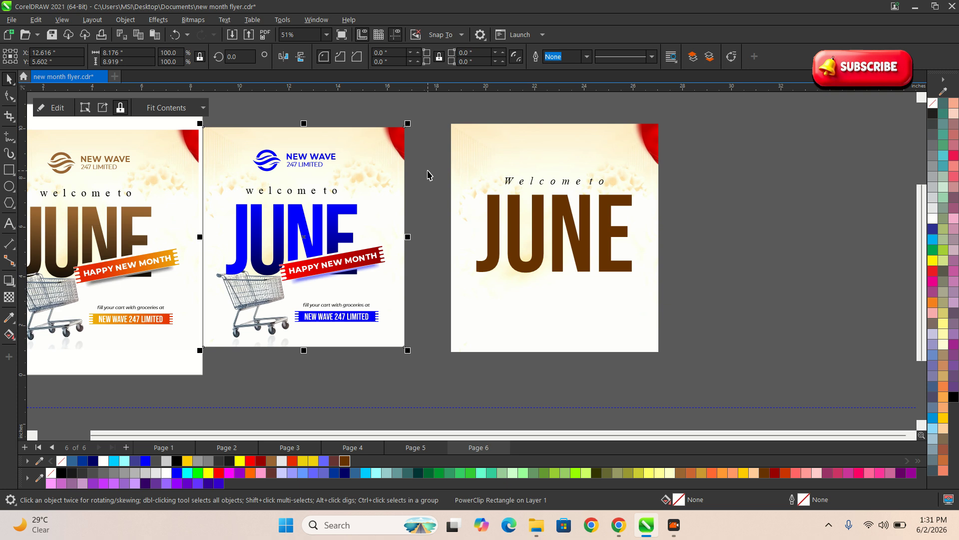
{"action": "left_click", "coordinate": [754, 287]}
{"action": "scroll", "coordinate": [574, 269], "scroll_direction": "up", "scroll_amount": 1}
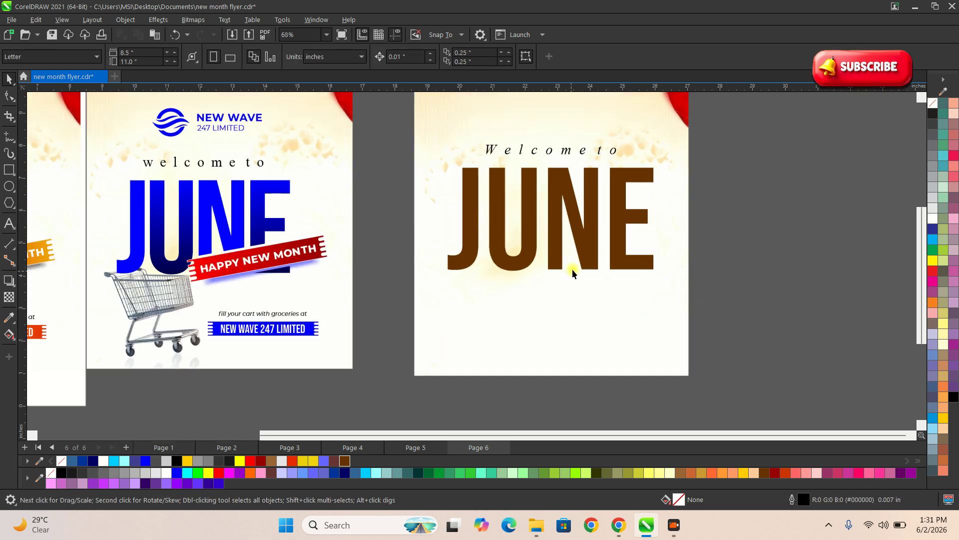
{"action": "left_click", "coordinate": [595, 238]}
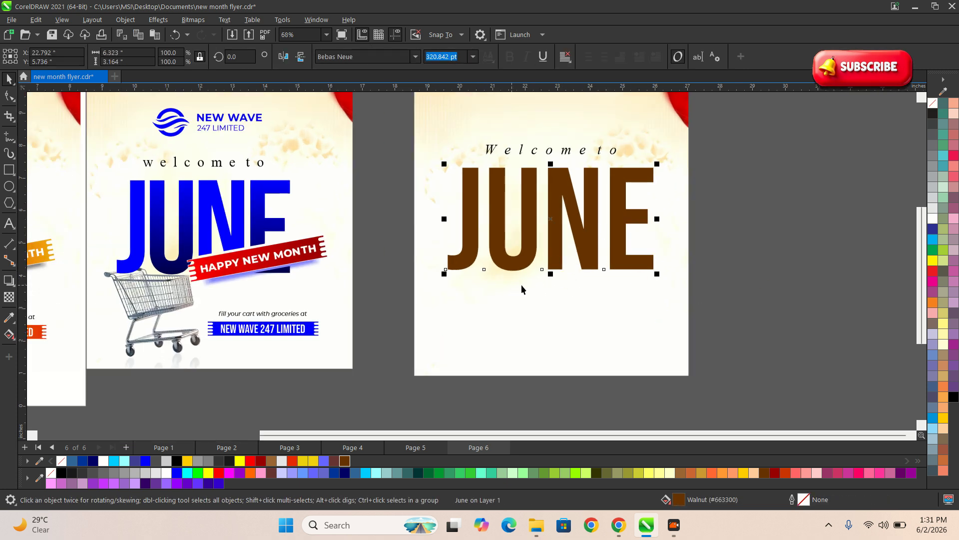
{"action": "left_click", "coordinate": [427, 237]}
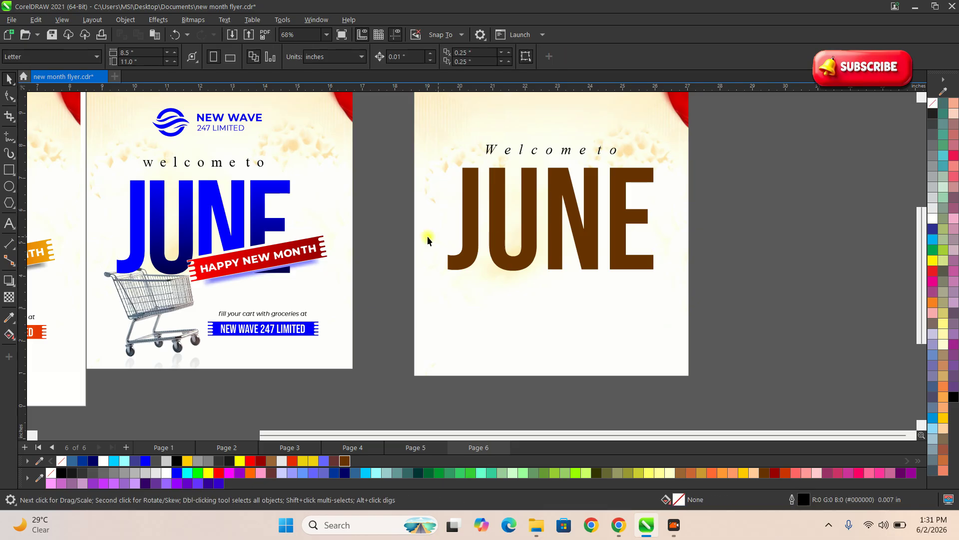
Draw a rectangle about 4.78 by 0.67 in below the right part of the brown "JUNE" text.
{"action": "left_click", "coordinate": [9, 170]}
{"action": "scroll", "coordinate": [703, 392], "scroll_direction": "up", "scroll_amount": 1}
{"action": "scroll", "coordinate": [667, 375], "scroll_direction": "up", "scroll_amount": 1}
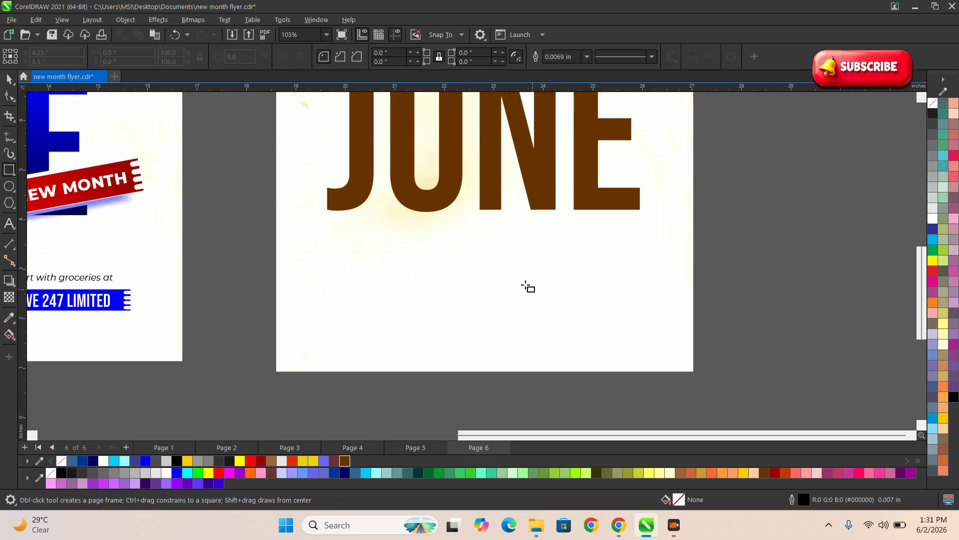
{"action": "left_click_drag", "start_coordinate": [450, 228], "coordinate": [688, 260]}
{"action": "scroll", "coordinate": [572, 306], "scroll_direction": "down", "scroll_amount": 1}
{"action": "scroll", "coordinate": [597, 285], "scroll_direction": "up", "scroll_amount": 1}
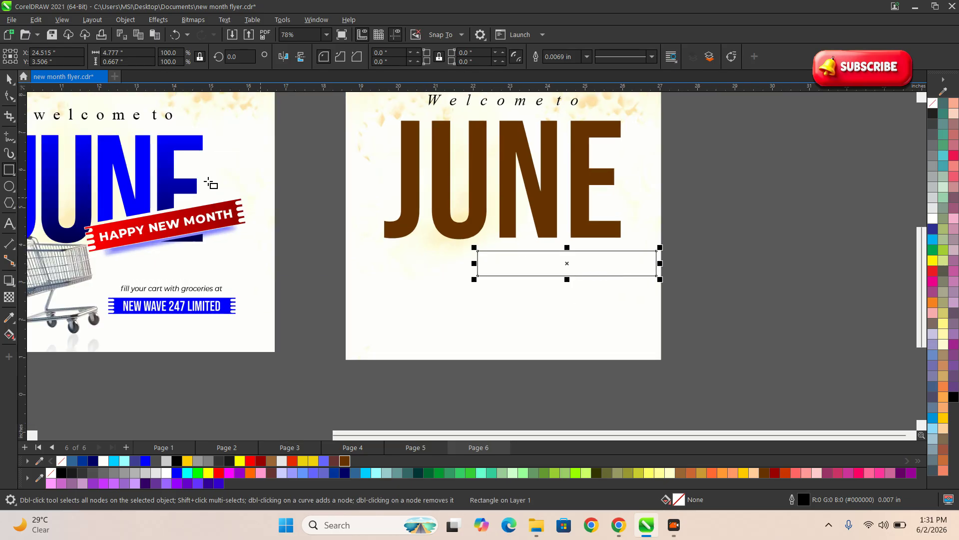
Fill the rectangle below "JUNE" with Red (#FF0000) and set its outline to None.
{"action": "left_click", "coordinate": [6, 79]}
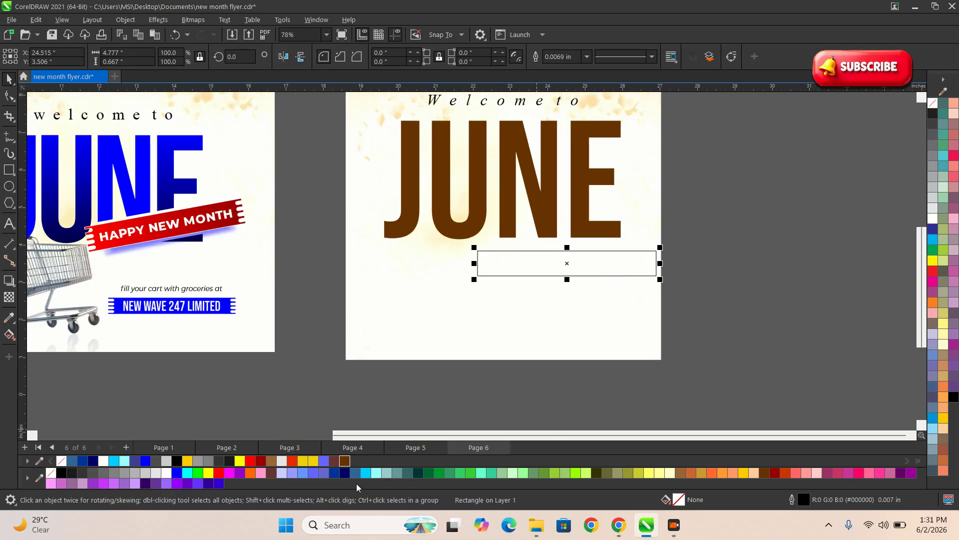
{"action": "left_click", "coordinate": [292, 463]}
{"action": "left_click", "coordinate": [251, 460]}
{"action": "left_click", "coordinate": [746, 297]}
{"action": "left_click", "coordinate": [611, 261]}
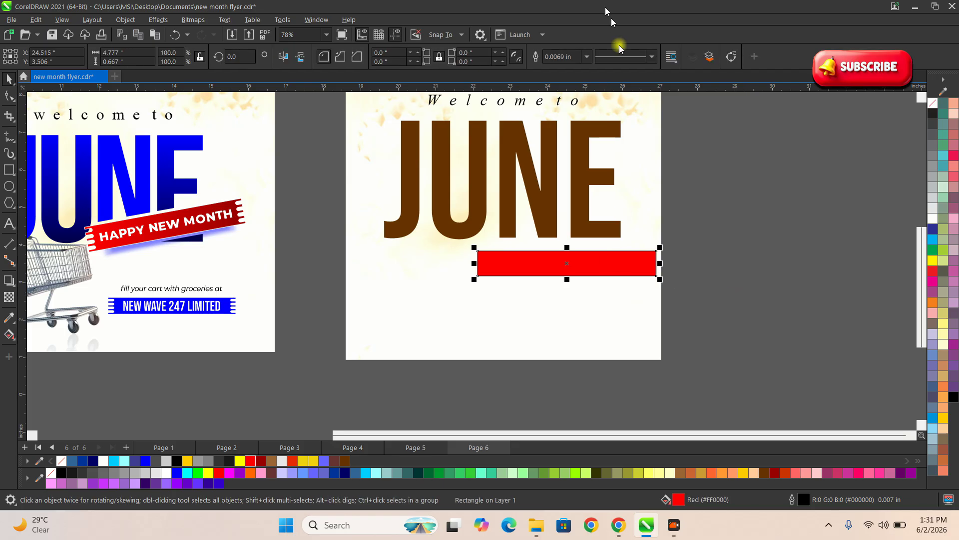
{"action": "left_click", "coordinate": [587, 57]}
{"action": "left_click", "coordinate": [570, 65]}
{"action": "left_click", "coordinate": [713, 263]}
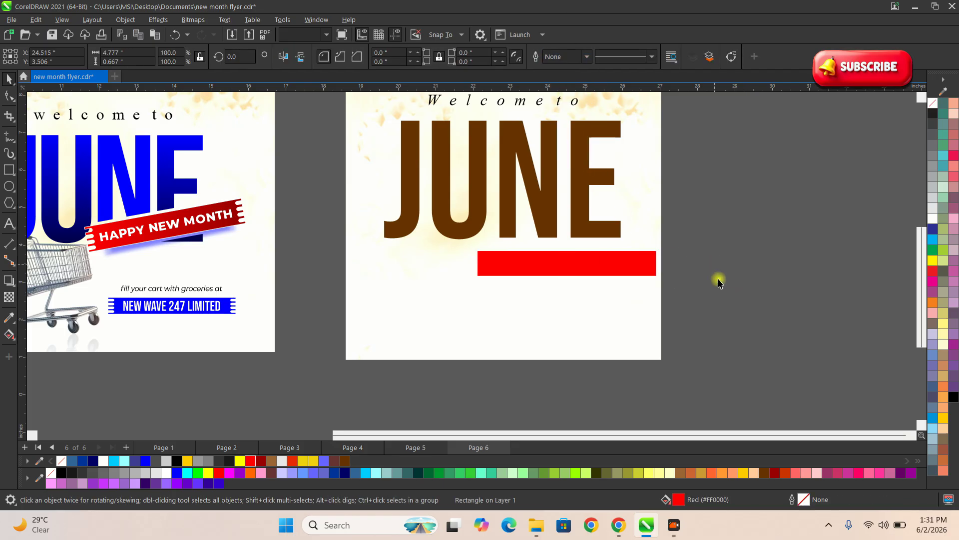
Examine the notched ends of the red "HAPPY NEW MONTH" ribbon in the blue flyer.
{"action": "left_click", "coordinate": [602, 272]}
{"action": "scroll", "coordinate": [591, 270], "scroll_direction": "up", "scroll_amount": 1}
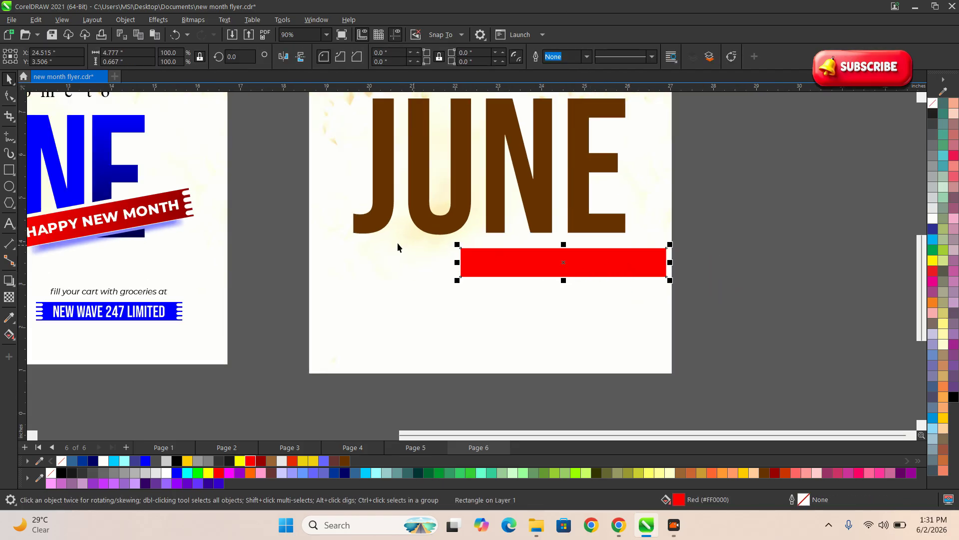
{"action": "scroll", "coordinate": [567, 247], "scroll_direction": "down", "scroll_amount": 2}
{"action": "scroll", "coordinate": [244, 242], "scroll_direction": "up", "scroll_amount": 3}
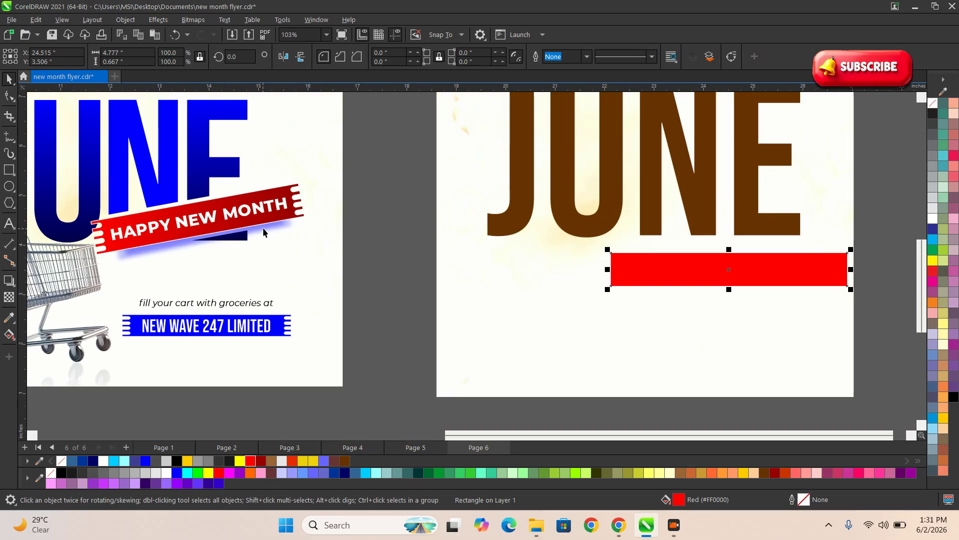
{"action": "scroll", "coordinate": [293, 219], "scroll_direction": "up", "scroll_amount": 3}
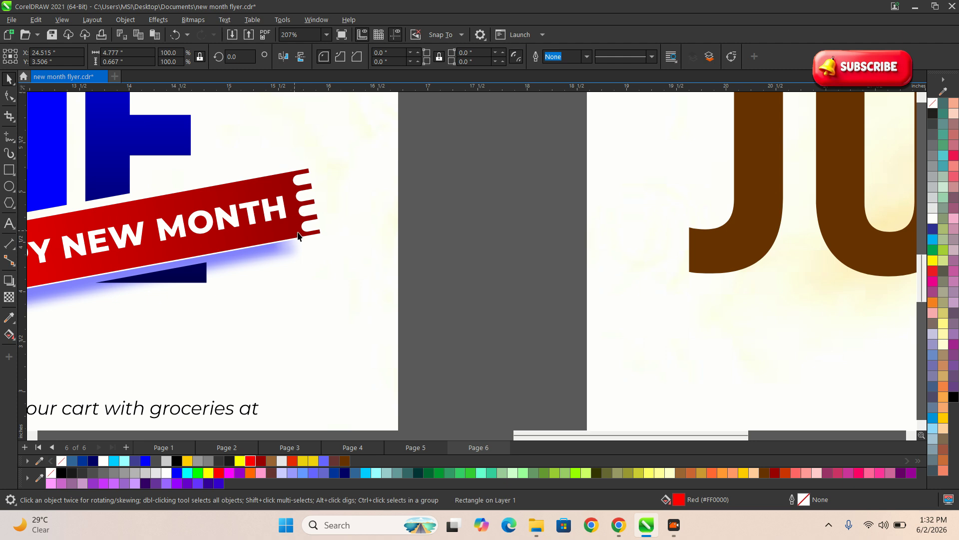
{"action": "scroll", "coordinate": [413, 259], "scroll_direction": "down", "scroll_amount": 3}
{"action": "scroll", "coordinate": [533, 299], "scroll_direction": "up", "scroll_amount": 2}
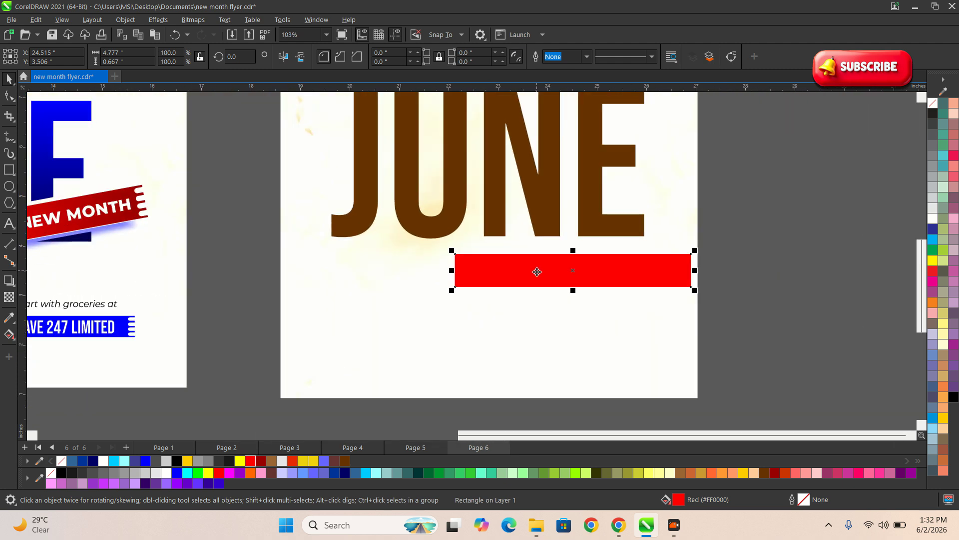
Draw a rectangle about 0.475 by 0.171 in across the red bar's left edge and round its corners to about 0.085 in.
{"action": "left_click", "coordinate": [5, 170]}
{"action": "scroll", "coordinate": [462, 284], "scroll_direction": "up", "scroll_amount": 4}
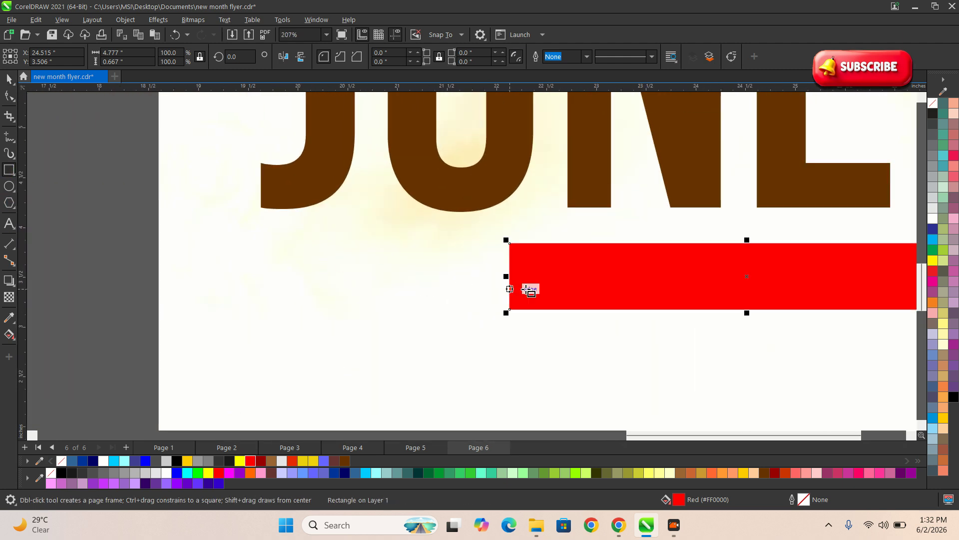
{"action": "left_click_drag", "start_coordinate": [471, 243], "coordinate": [534, 263]}
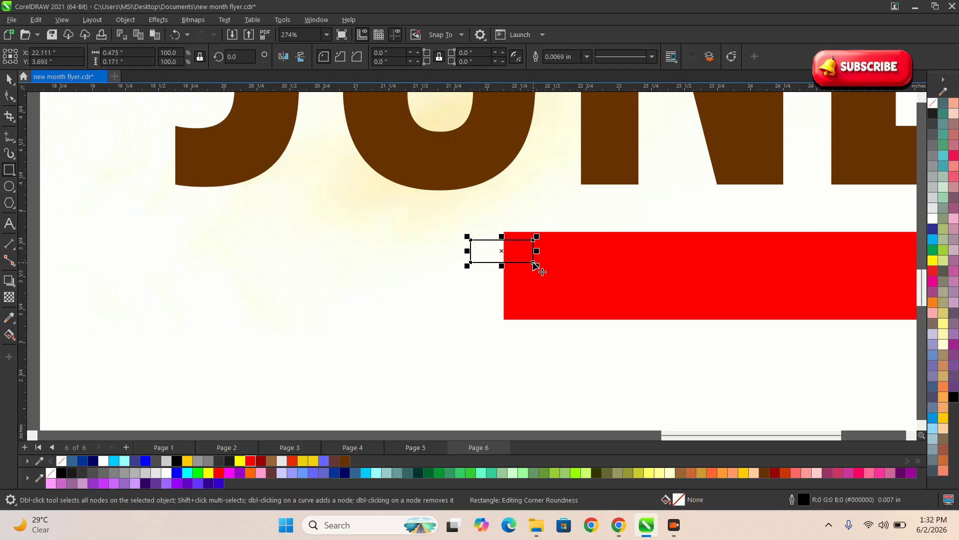
{"action": "left_click", "coordinate": [9, 96]}
{"action": "scroll", "coordinate": [427, 225], "scroll_direction": "up", "scroll_amount": 2}
{"action": "left_click_drag", "start_coordinate": [424, 219], "coordinate": [510, 271]}
{"action": "key", "text": "space"}
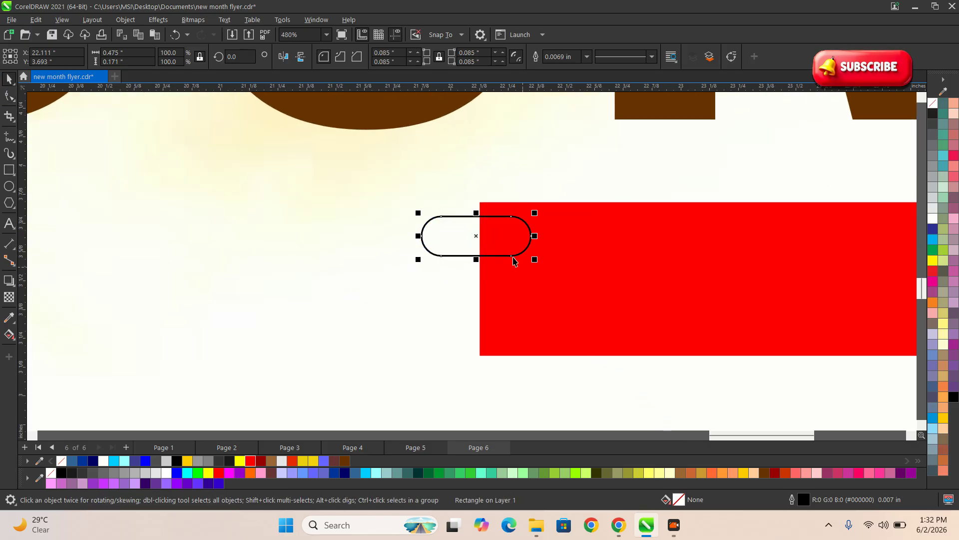
Reduce the rounded shape's height to about 0.131 in and place it just below the red bar's upper edge.
{"action": "scroll", "coordinate": [489, 244], "scroll_direction": "up", "scroll_amount": 1}
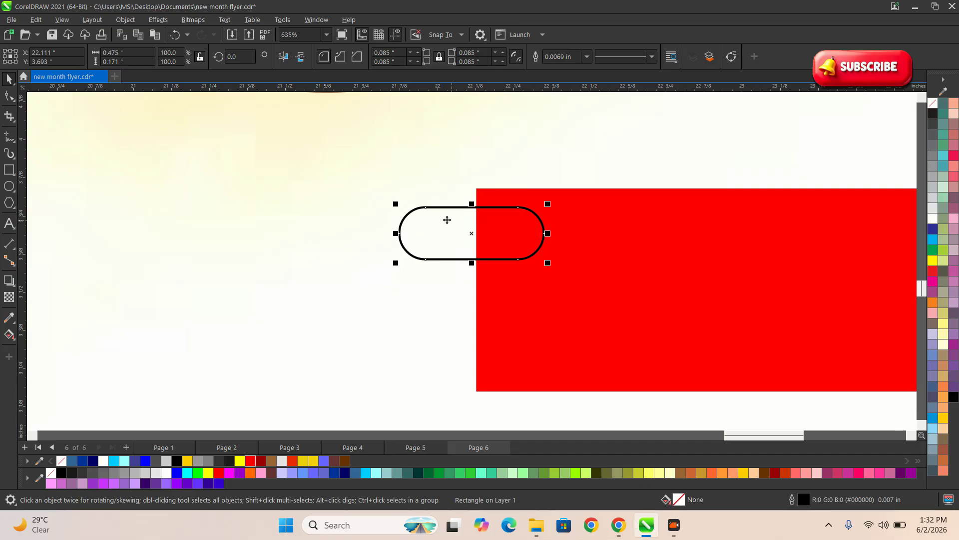
{"action": "left_click_drag", "start_coordinate": [472, 262], "coordinate": [472, 244]}
{"action": "left_click_drag", "start_coordinate": [472, 204], "coordinate": [472, 197]}
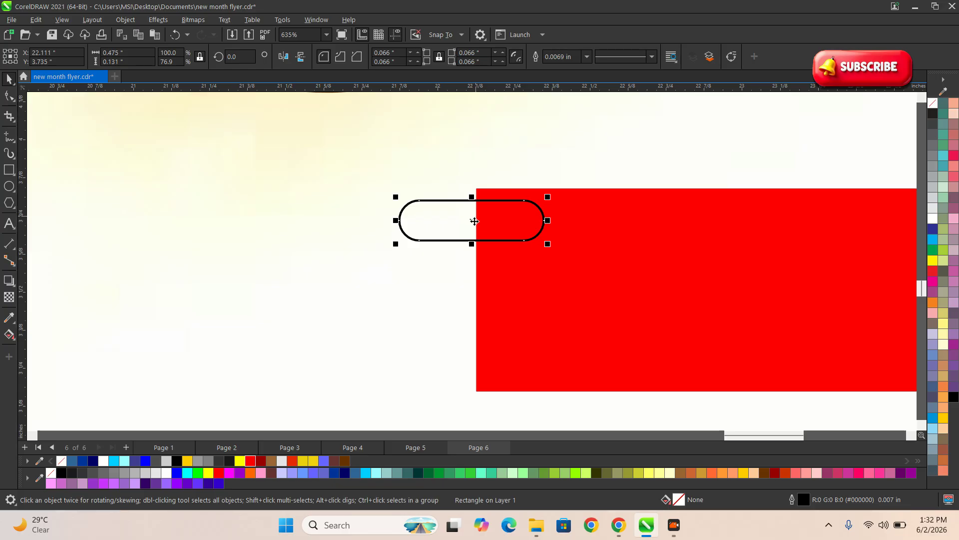
Place a copy of the rounded shape directly below the first one on the red bar's left edge.
{"action": "left_click_drag", "start_coordinate": [473, 223], "coordinate": [470, 276]}
{"action": "right_click", "coordinate": [471, 277]}
{"action": "left_click", "coordinate": [439, 278]}
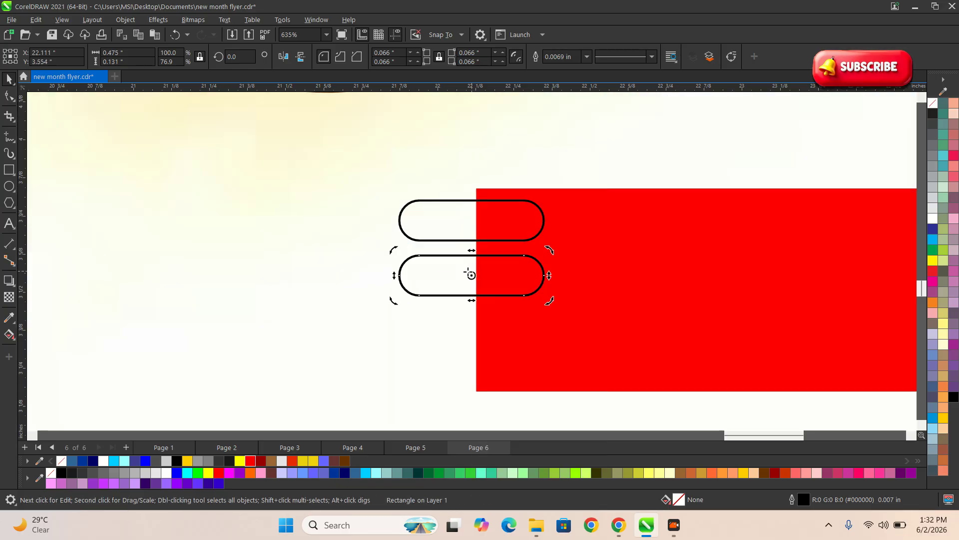
Place two more copies of the rounded shape below the existing pair, making a column of four on the red bar's left edge.
{"action": "left_click_drag", "start_coordinate": [465, 277], "coordinate": [467, 323]}
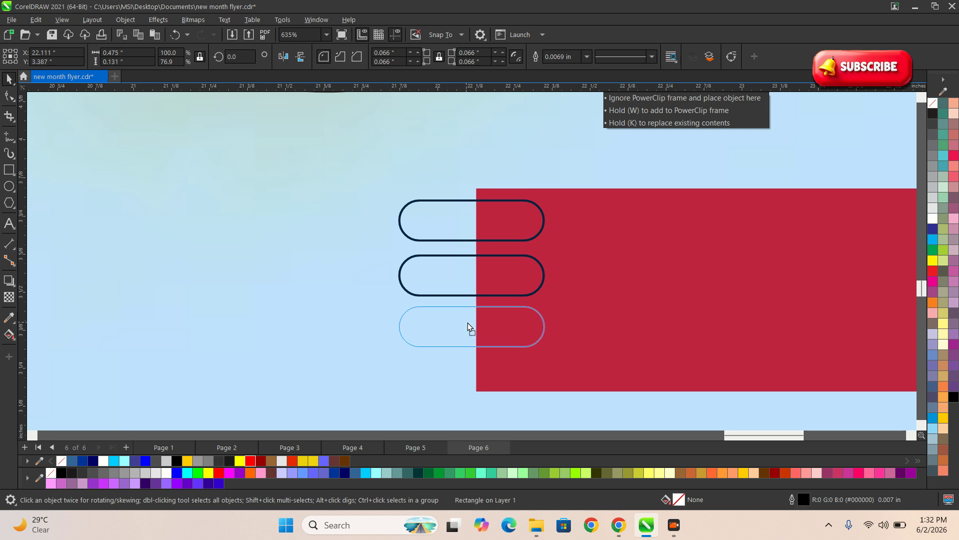
{"action": "left_click_drag", "start_coordinate": [467, 323], "coordinate": [468, 364]}
{"action": "key", "text": "ctrl+z"}
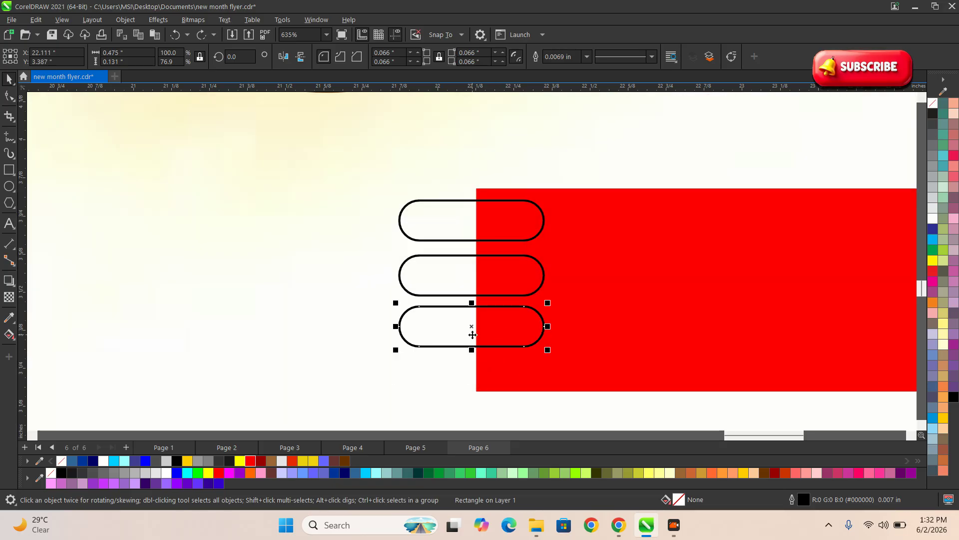
{"action": "left_click_drag", "start_coordinate": [474, 336], "coordinate": [477, 377]}
Select all four rounded shapes and reduce their combined height to about 0.566 in so they fit within the red bar's height.
{"action": "scroll", "coordinate": [467, 271], "scroll_direction": "down", "scroll_amount": 1}
{"action": "left_click", "coordinate": [454, 322], "text": "shift"}
{"action": "left_click", "coordinate": [442, 274], "text": "shift"}
{"action": "left_click", "coordinate": [441, 235], "text": "shift"}
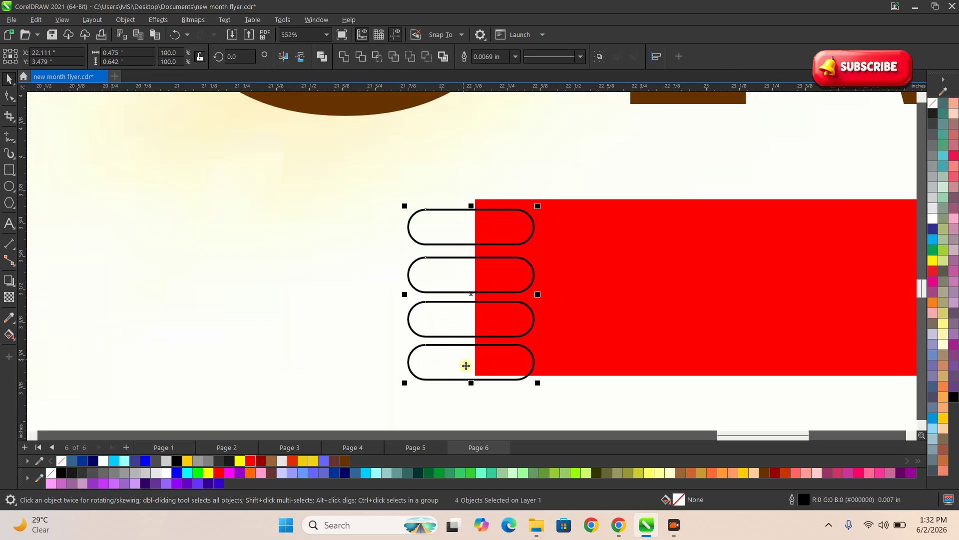
{"action": "mouse_move", "coordinate": [471, 383]}
{"action": "left_mouse_down"}
{"action": "mouse_move", "coordinate": [469, 358]}
{"action": "mouse_move", "coordinate": [469, 369]}
{"action": "left_mouse_up"}
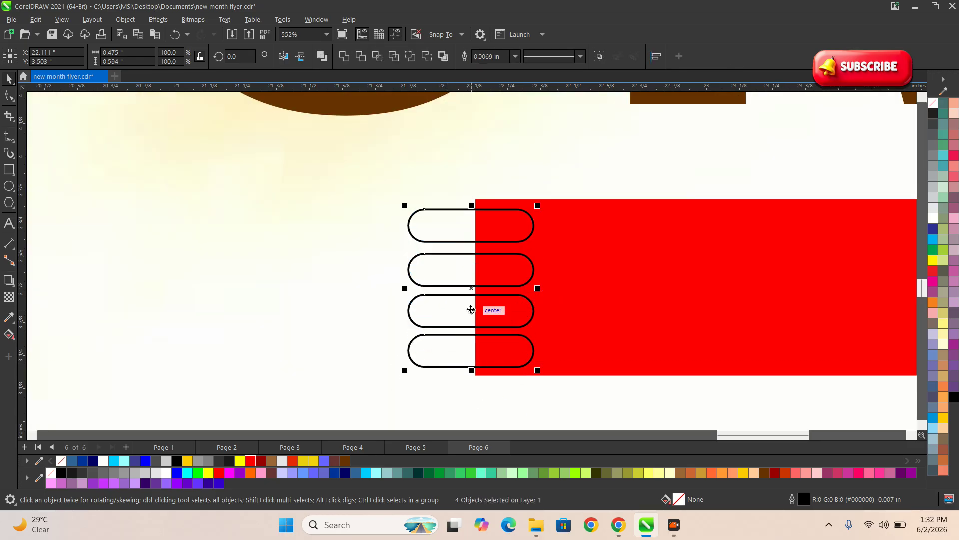
{"action": "scroll", "coordinate": [470, 205], "scroll_direction": "up", "scroll_amount": 1}
{"action": "left_click_drag", "start_coordinate": [471, 192], "coordinate": [479, 213]}
{"action": "scroll", "coordinate": [402, 219], "scroll_direction": "down", "scroll_amount": 1}
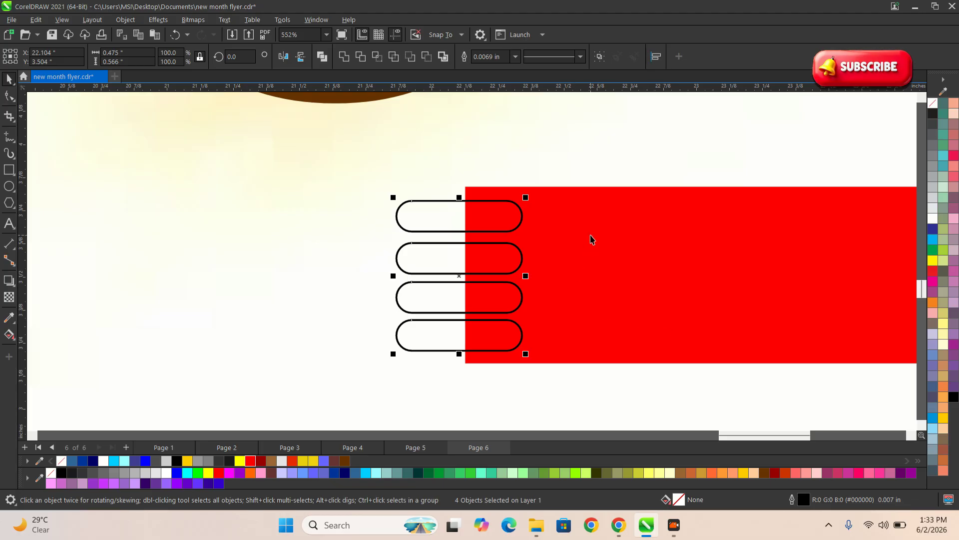
Trim the four rounded shapes out of the red bar's left edge.
{"action": "left_click", "coordinate": [595, 236], "text": "shift"}
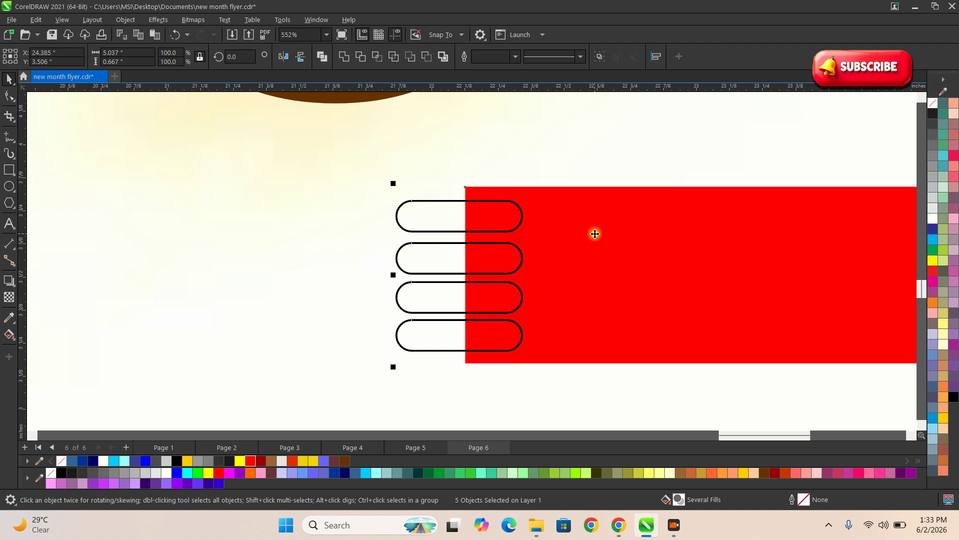
{"action": "left_click", "coordinate": [362, 56]}
{"action": "scroll", "coordinate": [396, 265], "scroll_direction": "down", "scroll_amount": 3}
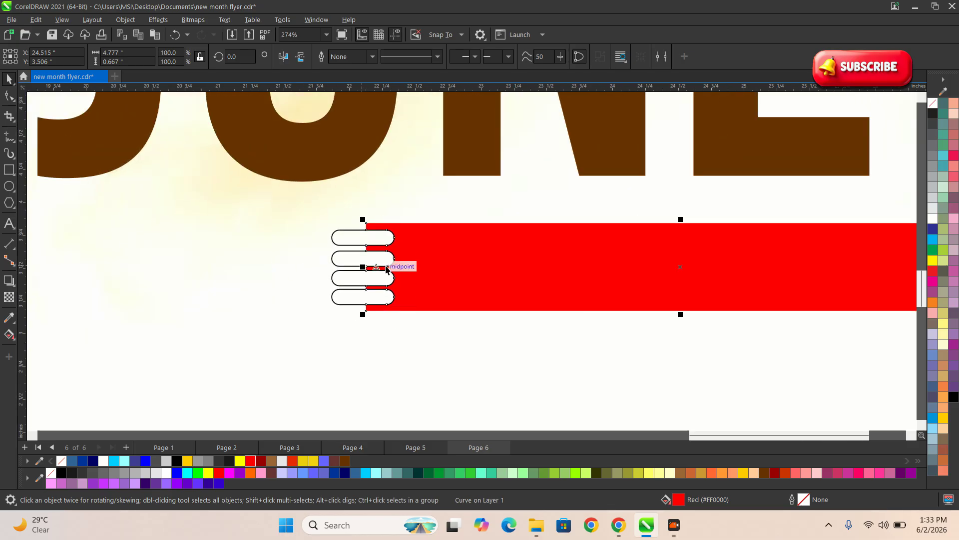
{"action": "scroll", "coordinate": [362, 242], "scroll_direction": "down", "scroll_amount": 2}
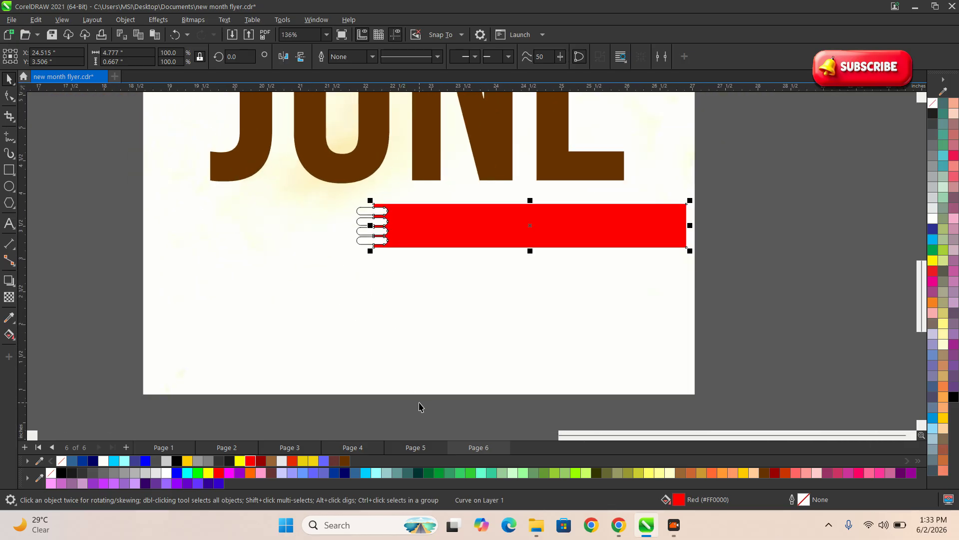
Move the four rounded shapes across to the red bar's right edge and trim them out of the bar there.
{"action": "left_click", "coordinate": [409, 354]}
{"action": "left_click_drag", "start_coordinate": [339, 182], "coordinate": [340, 182]}
{"action": "left_click_drag", "start_coordinate": [379, 231], "coordinate": [684, 232]}
{"action": "scroll", "coordinate": [679, 232], "scroll_direction": "up", "scroll_amount": 5}
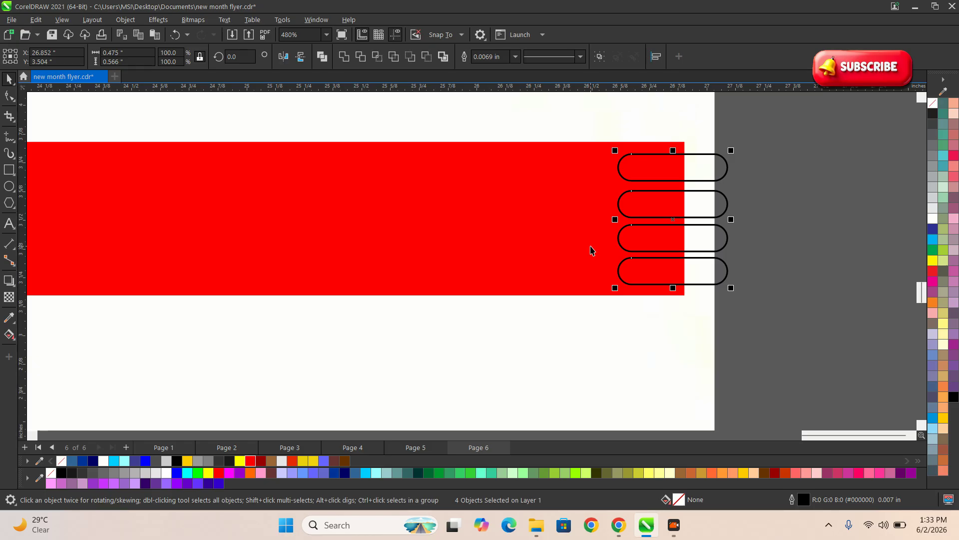
{"action": "left_click", "coordinate": [515, 227], "text": "shift"}
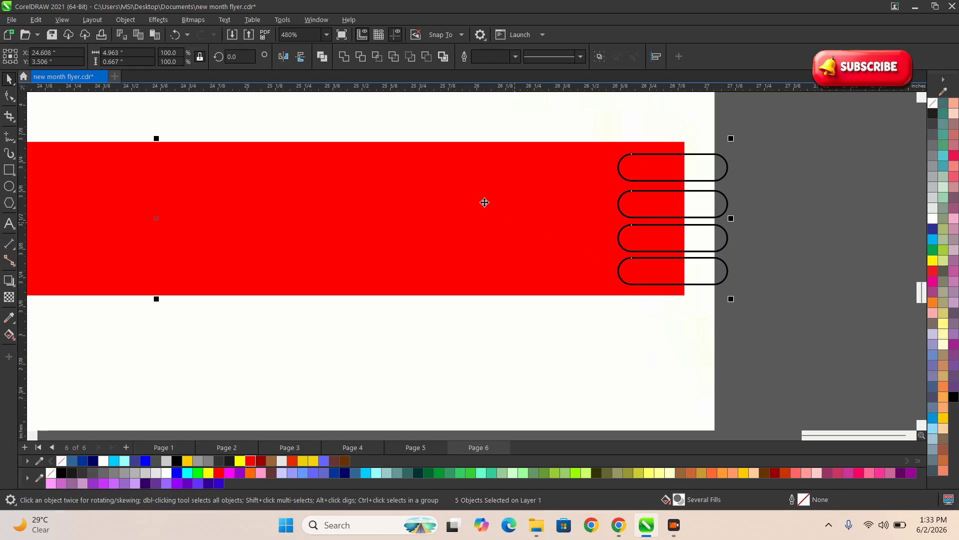
{"action": "left_click", "coordinate": [364, 62]}
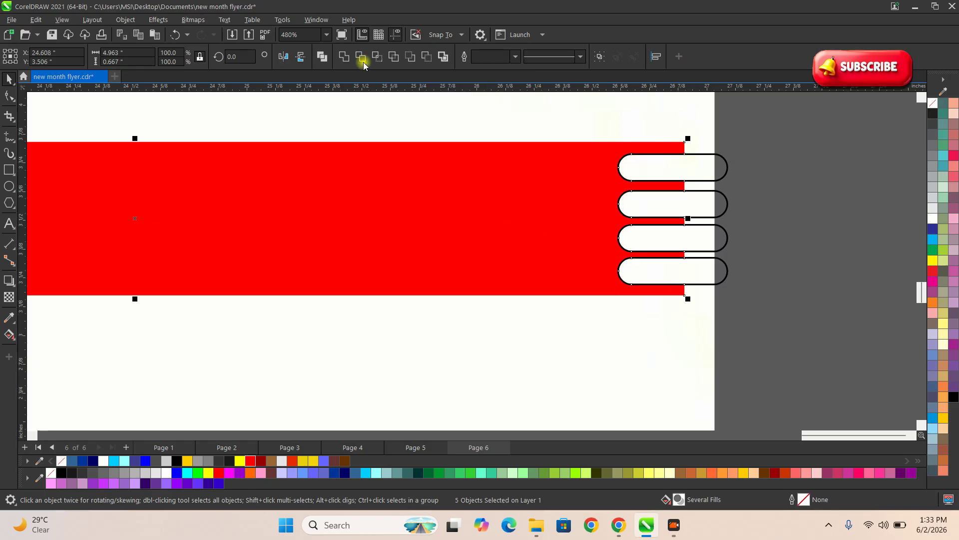
{"action": "scroll", "coordinate": [451, 292], "scroll_direction": "down", "scroll_amount": 1}
{"action": "scroll", "coordinate": [451, 292], "scroll_direction": "down", "scroll_amount": 1}
Move the four rounded shapes off the flyer into the empty area to its right.
{"action": "left_click_drag", "start_coordinate": [685, 336], "coordinate": [534, 199]}
{"action": "left_click_drag", "start_coordinate": [578, 238], "coordinate": [863, 240]}
{"action": "scroll", "coordinate": [677, 332], "scroll_direction": "down", "scroll_amount": 5}
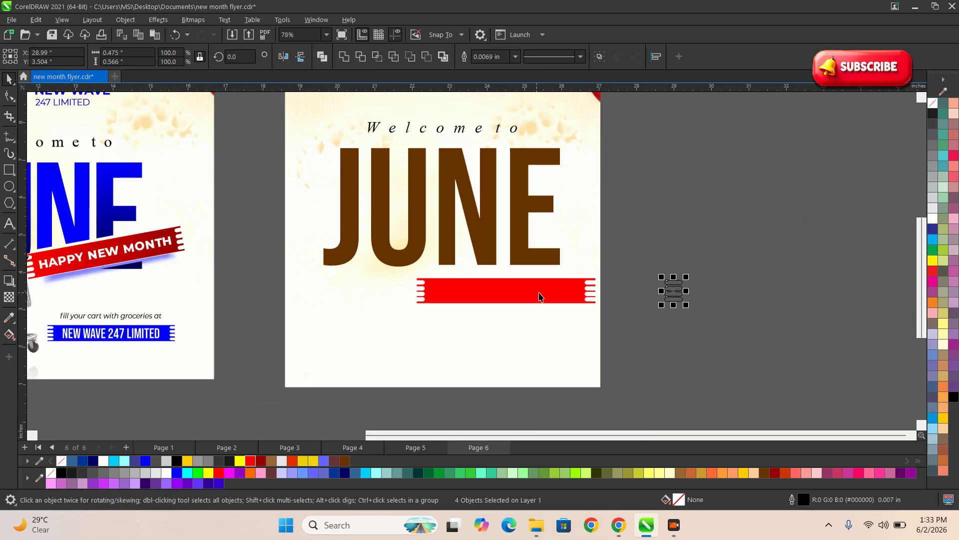
{"action": "scroll", "coordinate": [533, 295], "scroll_direction": "up", "scroll_amount": 1}
{"action": "left_click", "coordinate": [527, 283]}
{"action": "left_click_drag", "start_coordinate": [526, 283], "coordinate": [528, 237]}
{"action": "scroll", "coordinate": [528, 237], "scroll_direction": "up", "scroll_amount": 2}
{"action": "left_click", "coordinate": [529, 238]}
{"action": "left_click_drag", "start_coordinate": [666, 275], "coordinate": [697, 239]}
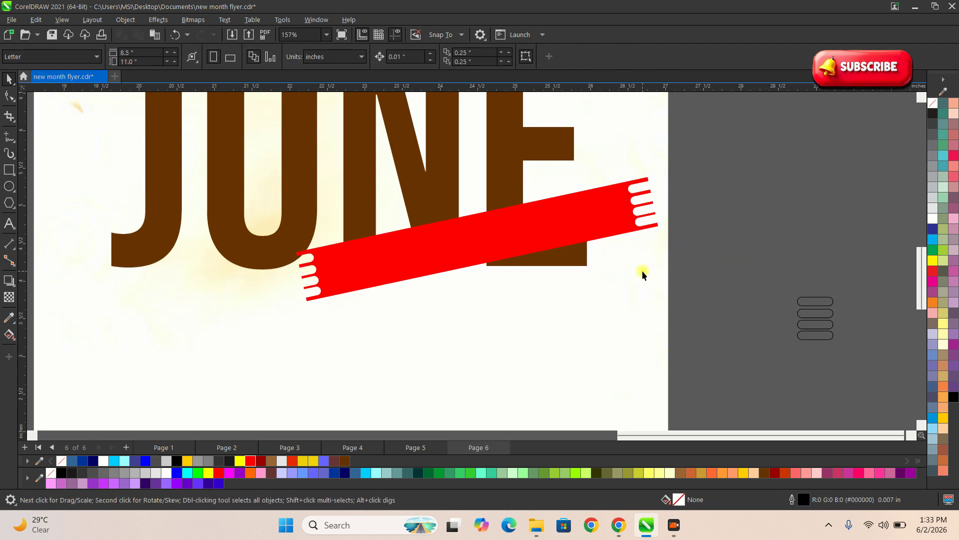
{"action": "key", "text": "ctrl+z"}
{"action": "left_click", "coordinate": [553, 236]}
{"action": "left_click_drag", "start_coordinate": [553, 237], "coordinate": [472, 323]}
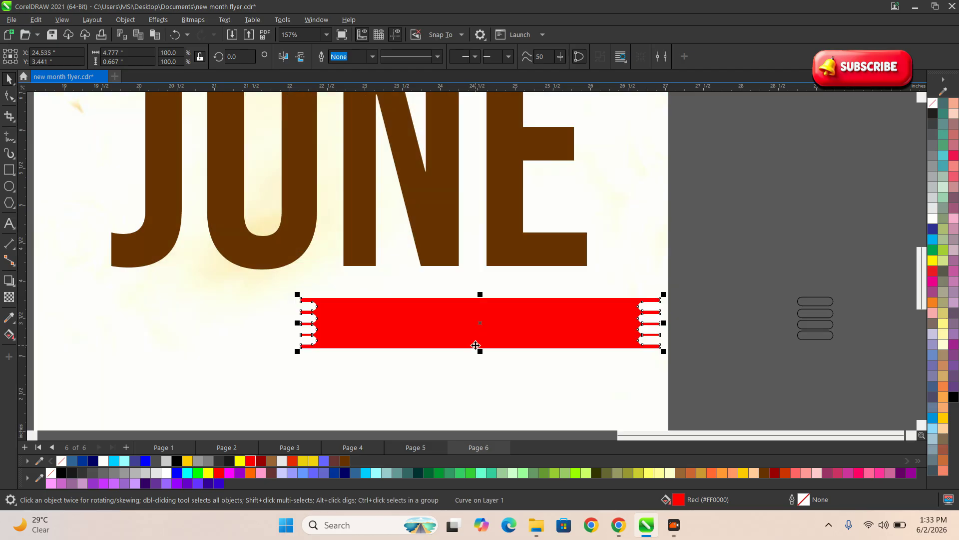
Add the text "happy new month" just below the red ribbon.
{"action": "left_click", "coordinate": [9, 224]}
{"action": "scroll", "coordinate": [300, 359], "scroll_direction": "up", "scroll_amount": 2}
{"action": "left_click", "coordinate": [339, 353]}
{"action": "type", "text": "happy new er"}
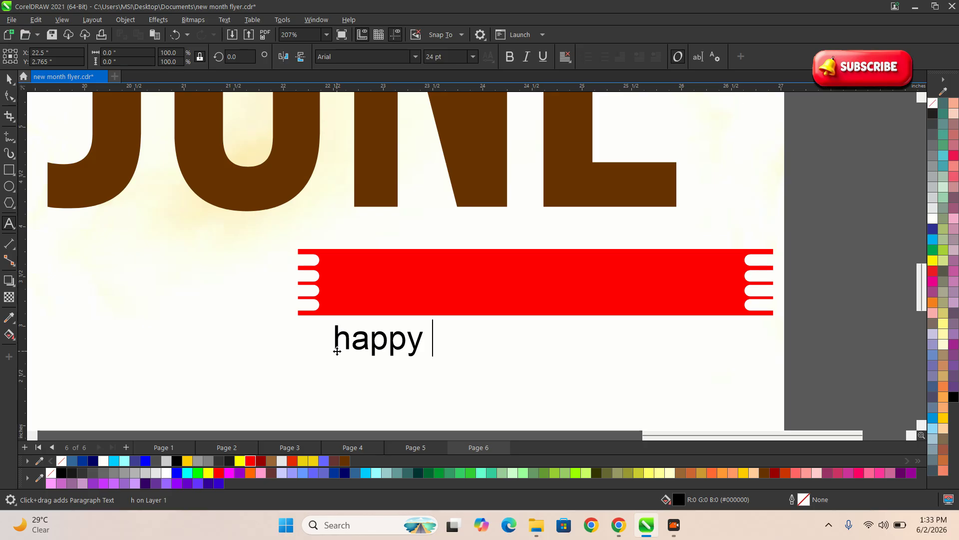
{"action": "key", "text": "BackSpace"}
{"action": "key", "text": "BackSpace"}
{"action": "type", "text": "mone"}
{"action": "key", "text": "BackSpace"}
{"action": "type", "text": "th er"}
{"action": "key", "text": "BackSpace"}
{"action": "key", "text": "BackSpace"}
Change the whole "happy new month" text to UPPERCASE.
{"action": "key", "text": "ctrl+a"}
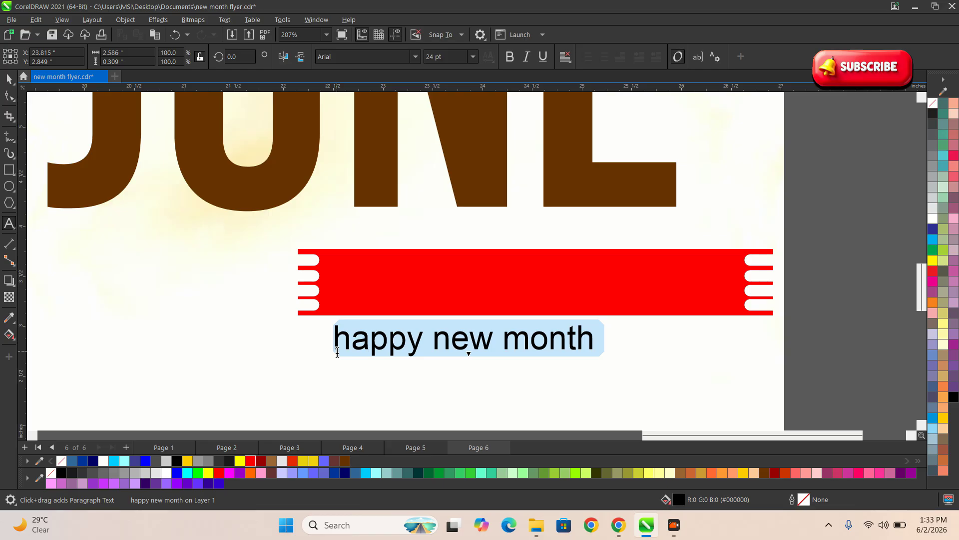
{"action": "key", "text": "shift+F3"}
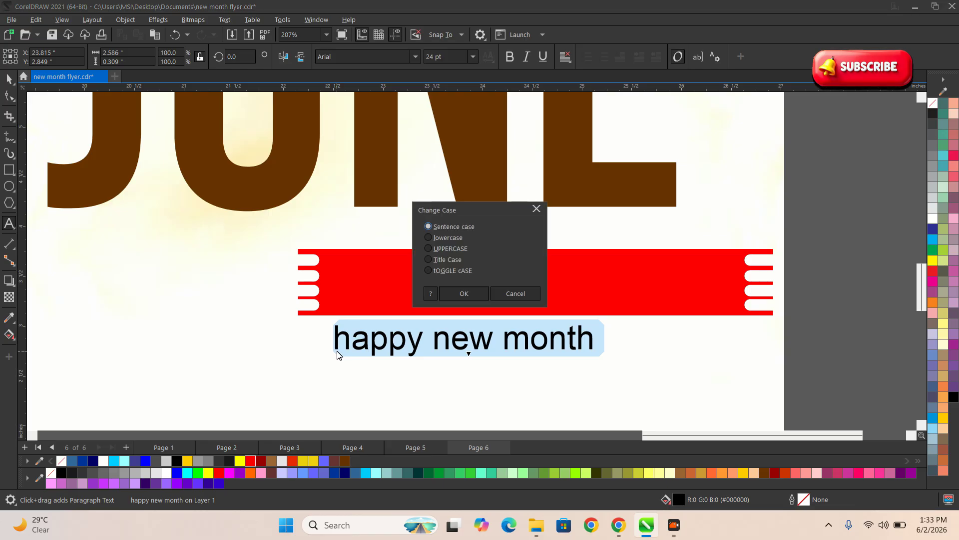
{"action": "left_click", "coordinate": [452, 249]}
{"action": "left_click", "coordinate": [464, 293]}
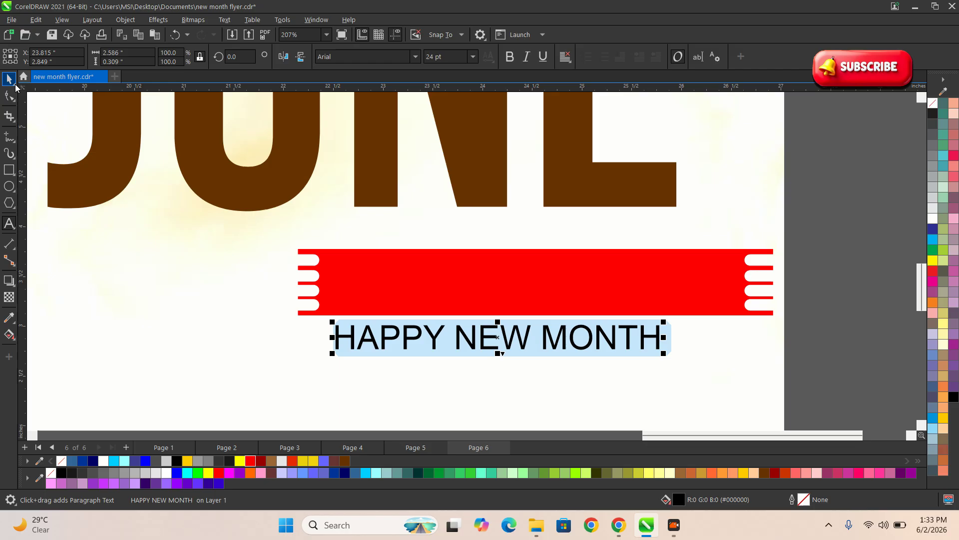
Set the "HAPPY NEW MONTH" text in bold Montserrat.
{"action": "left_click", "coordinate": [356, 57]}
{"action": "type", "text": "MontH"}
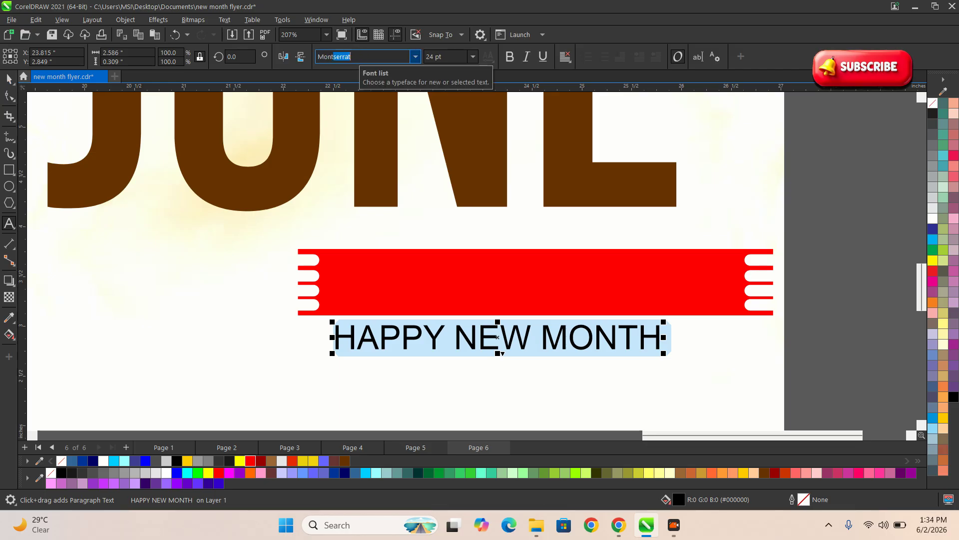
{"action": "key", "text": "Return"}
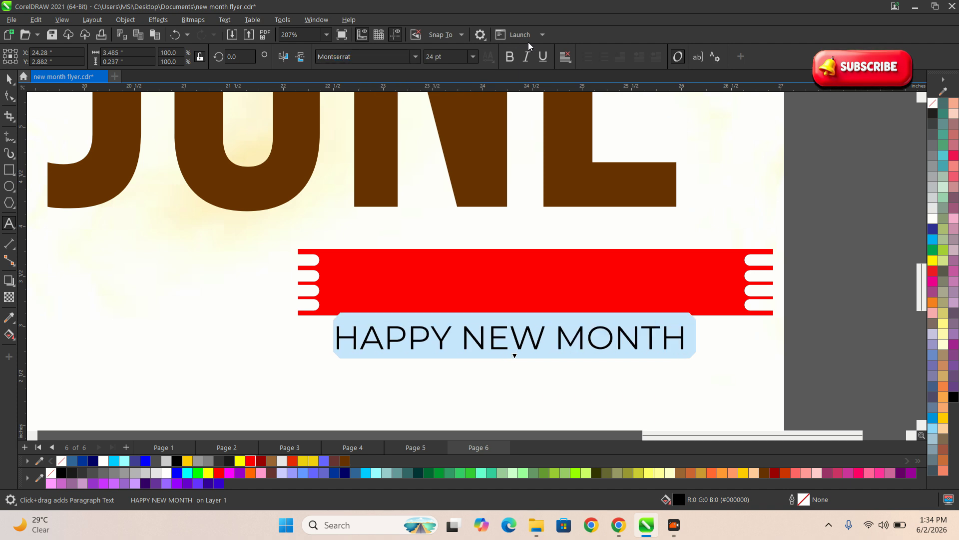
{"action": "left_click", "coordinate": [510, 59]}
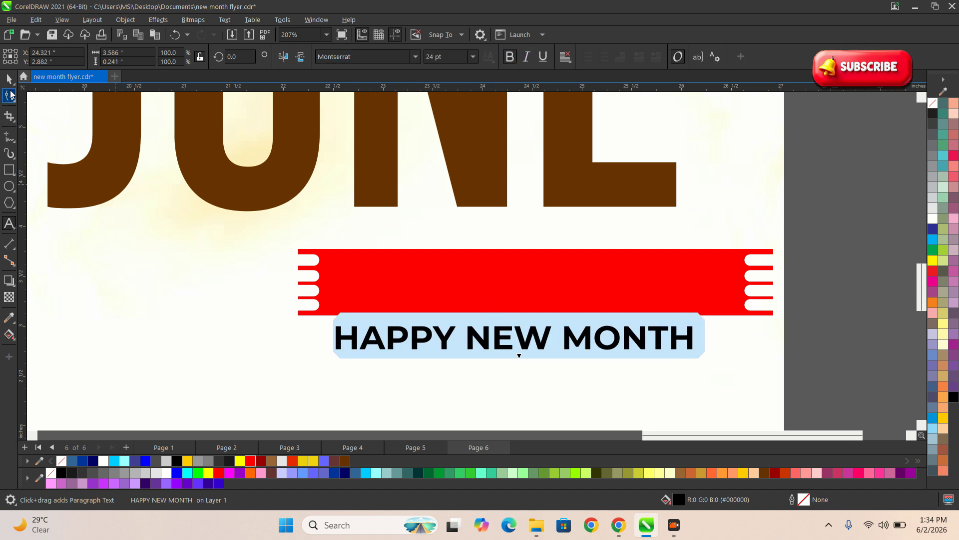
Centre the "HAPPY NEW MONTH" text on the red ribbon and fill it with white.
{"action": "left_click", "coordinate": [9, 78]}
{"action": "left_click_drag", "start_coordinate": [487, 342], "coordinate": [508, 285]}
{"action": "left_click", "coordinate": [489, 305]}
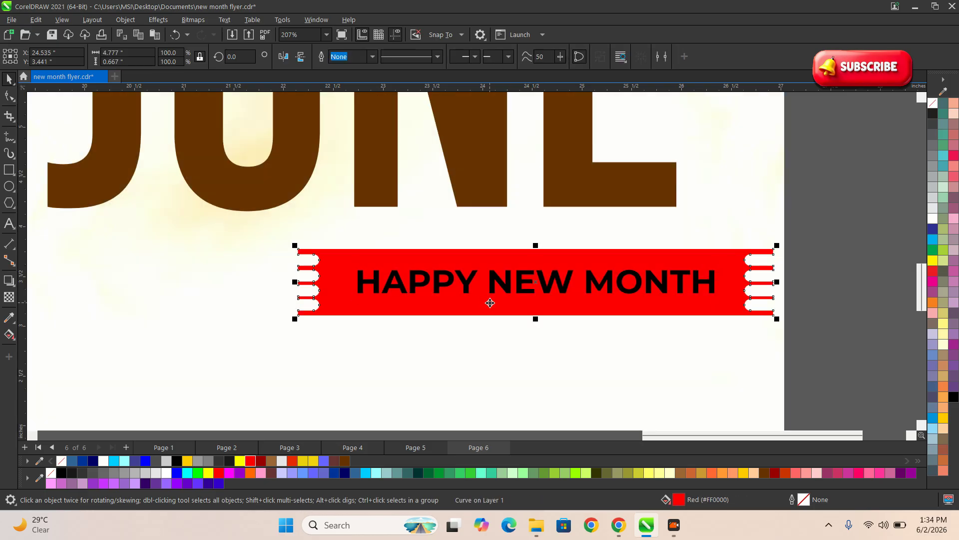
{"action": "left_click", "coordinate": [659, 282]}
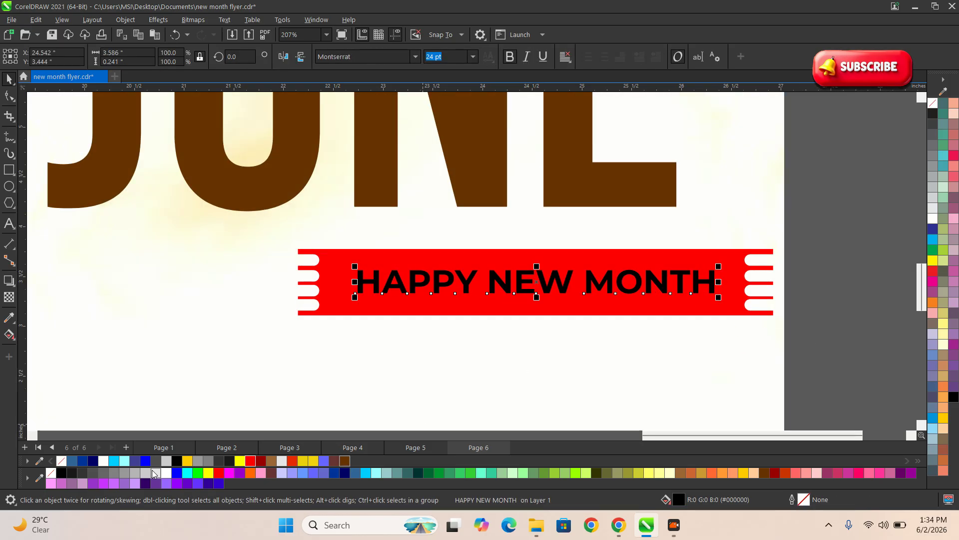
{"action": "left_click", "coordinate": [166, 473]}
{"action": "scroll", "coordinate": [356, 365], "scroll_direction": "down", "scroll_amount": 1}
{"action": "scroll", "coordinate": [357, 365], "scroll_direction": "down", "scroll_amount": 2}
{"action": "left_click", "coordinate": [673, 359]}
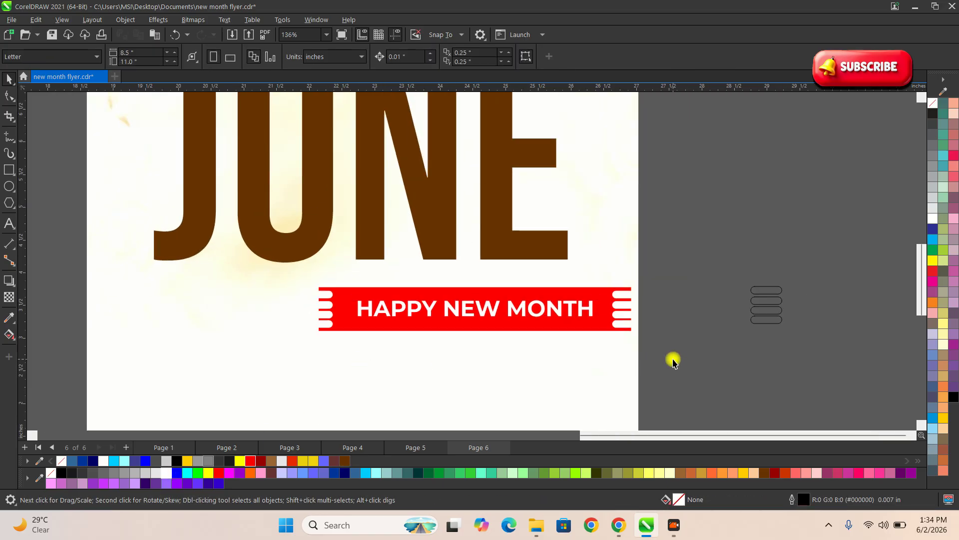
Place the ribbon and its text over the lower part of JUNE and rotate both about 14° counterclockwise.
{"action": "left_click_drag", "start_coordinate": [695, 372], "coordinate": [230, 263]}
{"action": "left_click_drag", "start_coordinate": [428, 315], "coordinate": [449, 243]}
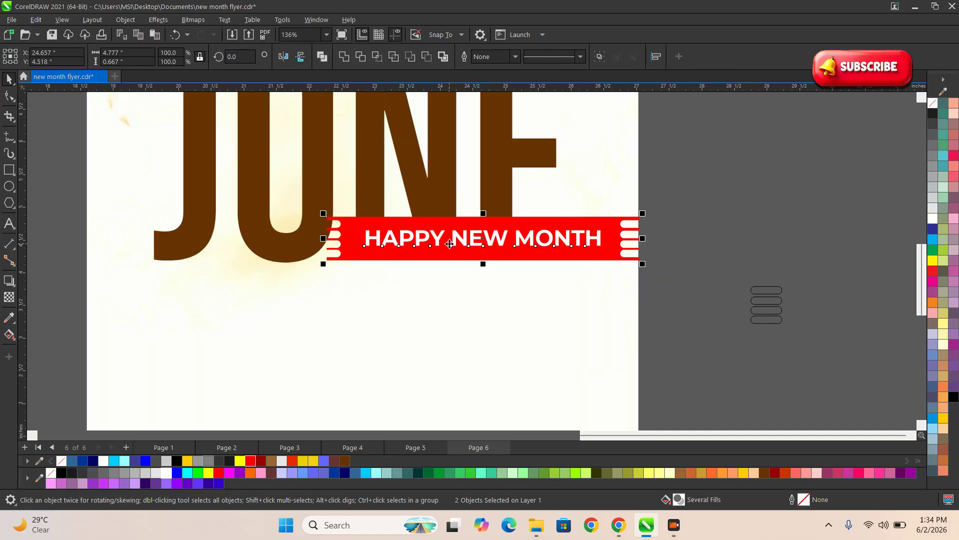
{"action": "scroll", "coordinate": [449, 244], "scroll_direction": "up", "scroll_amount": 2}
{"action": "left_click", "coordinate": [450, 244]}
{"action": "left_click_drag", "start_coordinate": [741, 276], "coordinate": [754, 216]}
{"action": "mouse_move", "coordinate": [525, 237]}
{"action": "left_mouse_down"}
{"action": "mouse_move", "coordinate": [502, 229]}
{"action": "mouse_move", "coordinate": [535, 220]}
{"action": "mouse_move", "coordinate": [519, 221]}
{"action": "left_mouse_up"}
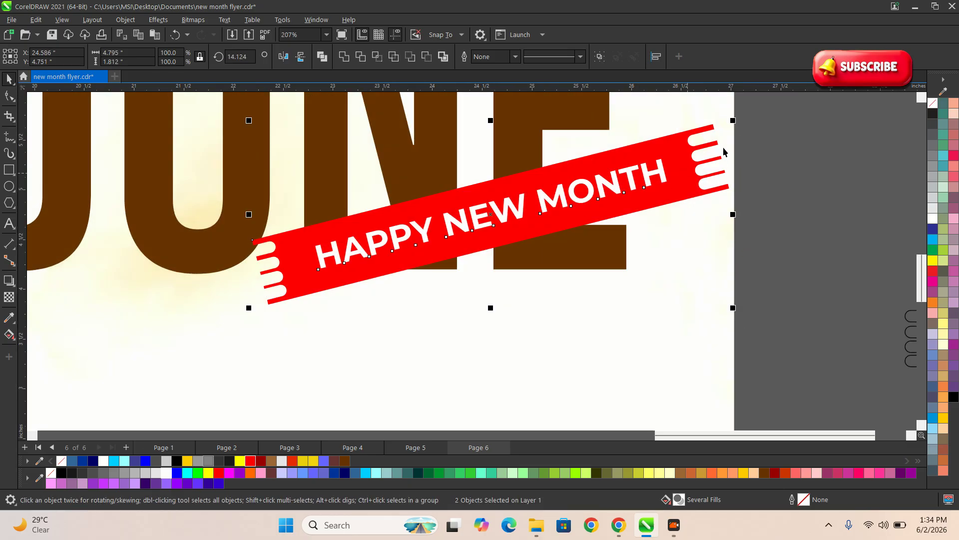
Scale the tilted ribbon and its text down to about 89% and position them across the lower N and E of JUNE.
{"action": "left_click_drag", "start_coordinate": [735, 121], "coordinate": [681, 141]}
{"action": "left_click_drag", "start_coordinate": [583, 198], "coordinate": [596, 190]}
{"action": "scroll", "coordinate": [639, 280], "scroll_direction": "down", "scroll_amount": 2}
{"action": "left_click", "coordinate": [724, 292]}
Compare the new ribbon with the blue flyer's "HAPPY NEW MONTH" ribbon, examining its outline, gradient and shadow.
{"action": "scroll", "coordinate": [620, 300], "scroll_direction": "down", "scroll_amount": 2}
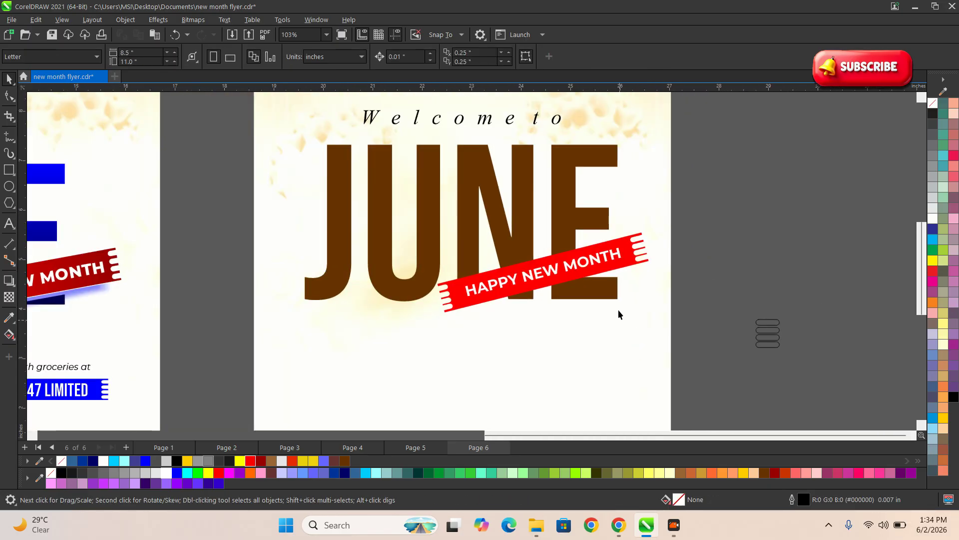
{"action": "scroll", "coordinate": [619, 292], "scroll_direction": "down", "scroll_amount": 2}
{"action": "scroll", "coordinate": [257, 298], "scroll_direction": "up", "scroll_amount": 2}
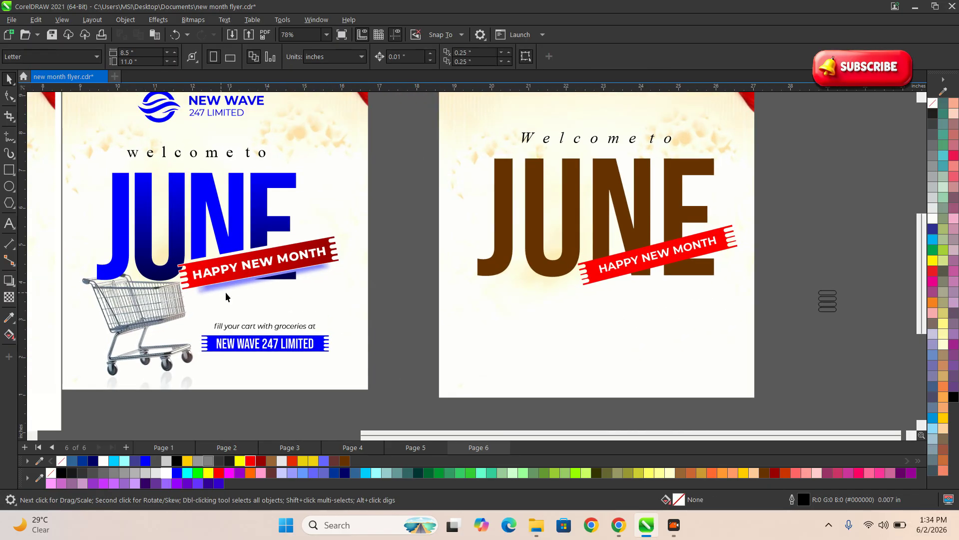
{"action": "scroll", "coordinate": [204, 281], "scroll_direction": "up", "scroll_amount": 2}
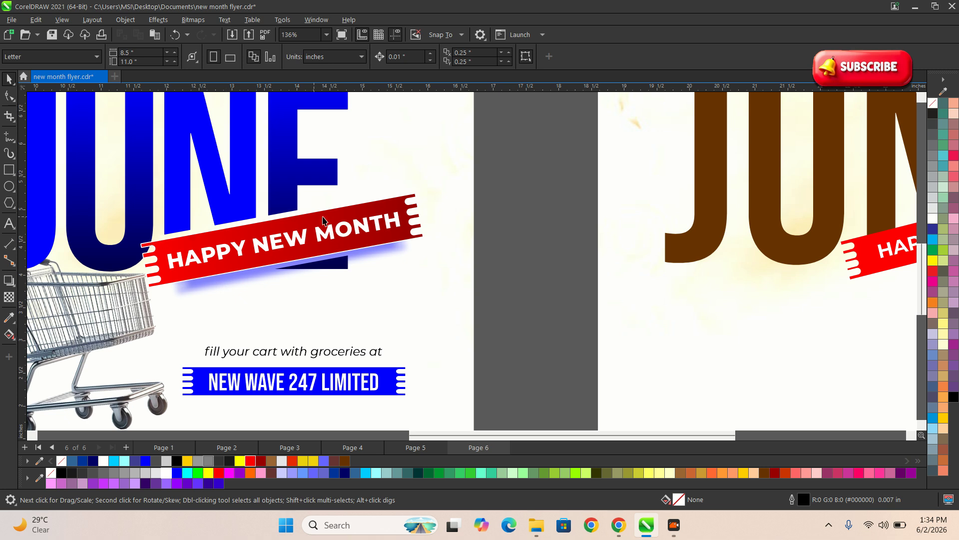
{"action": "key", "text": "Tab"}
{"action": "scroll", "coordinate": [301, 281], "scroll_direction": "down", "scroll_amount": 1}
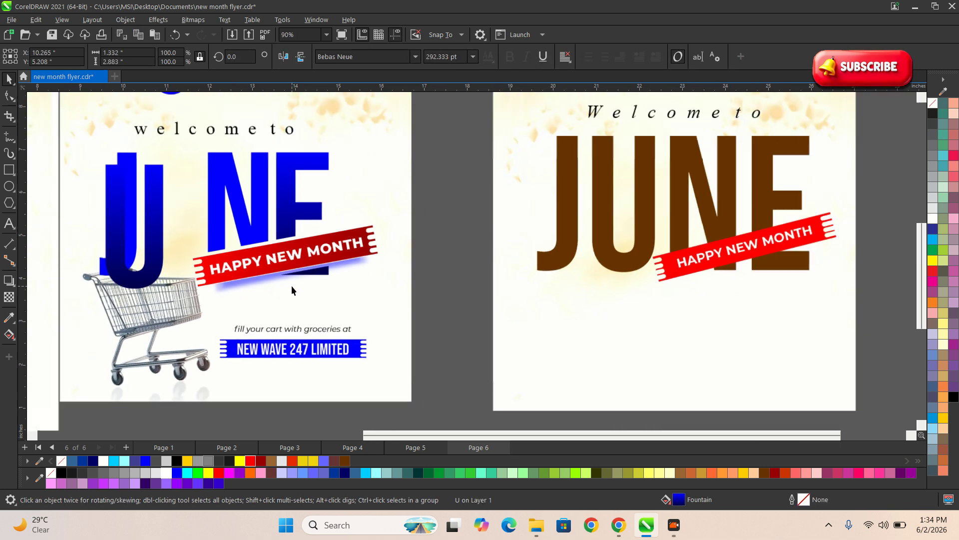
{"action": "scroll", "coordinate": [291, 285], "scroll_direction": "down", "scroll_amount": 2}
{"action": "scroll", "coordinate": [433, 292], "scroll_direction": "up", "scroll_amount": 4}
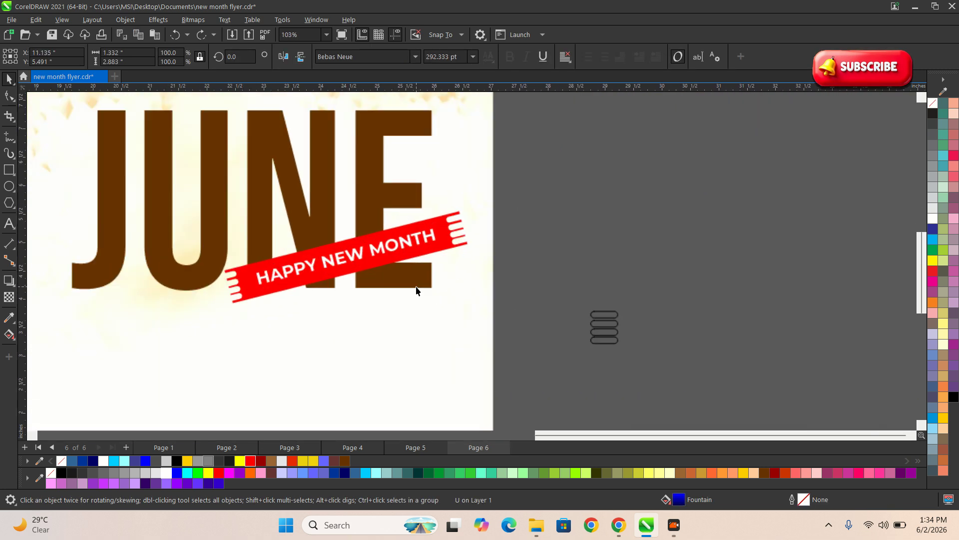
Add a one-step outward contour of about 0.046 inch around the tilted red ribbon.
{"action": "left_click", "coordinate": [556, 253]}
{"action": "scroll", "coordinate": [463, 235], "scroll_direction": "up", "scroll_amount": 2}
{"action": "left_click", "coordinate": [444, 206]}
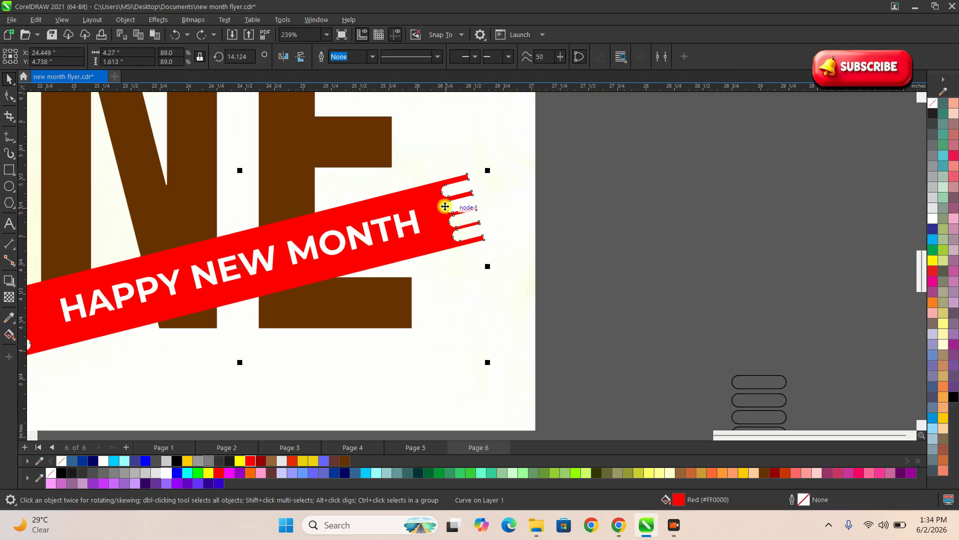
{"action": "left_click", "coordinate": [11, 284]}
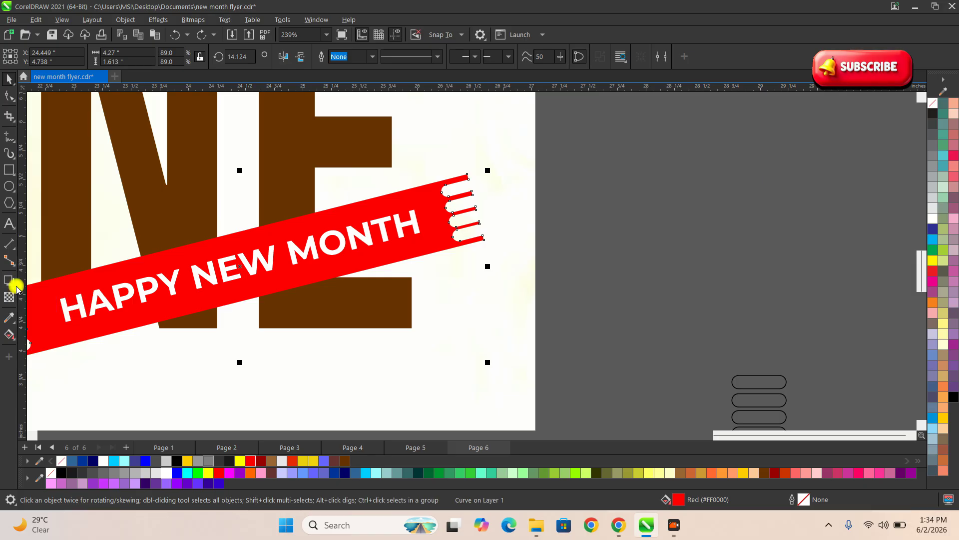
{"action": "left_click", "coordinate": [15, 286]}
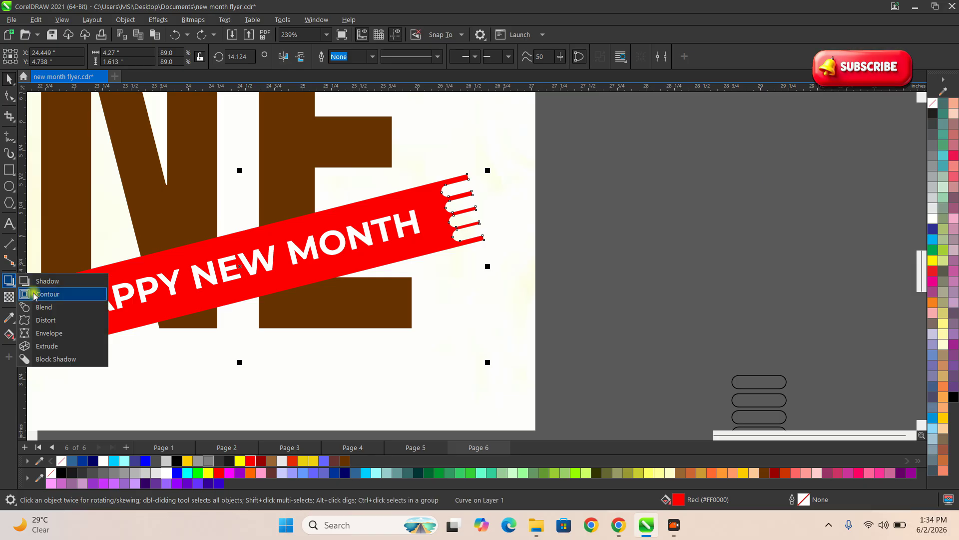
{"action": "left_click", "coordinate": [34, 295]}
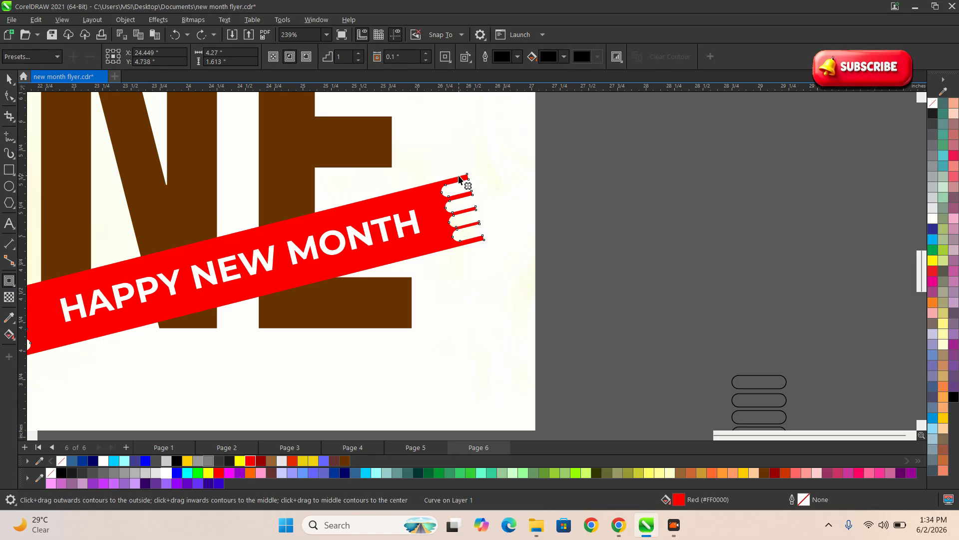
{"action": "left_click_drag", "start_coordinate": [459, 178], "coordinate": [459, 170]}
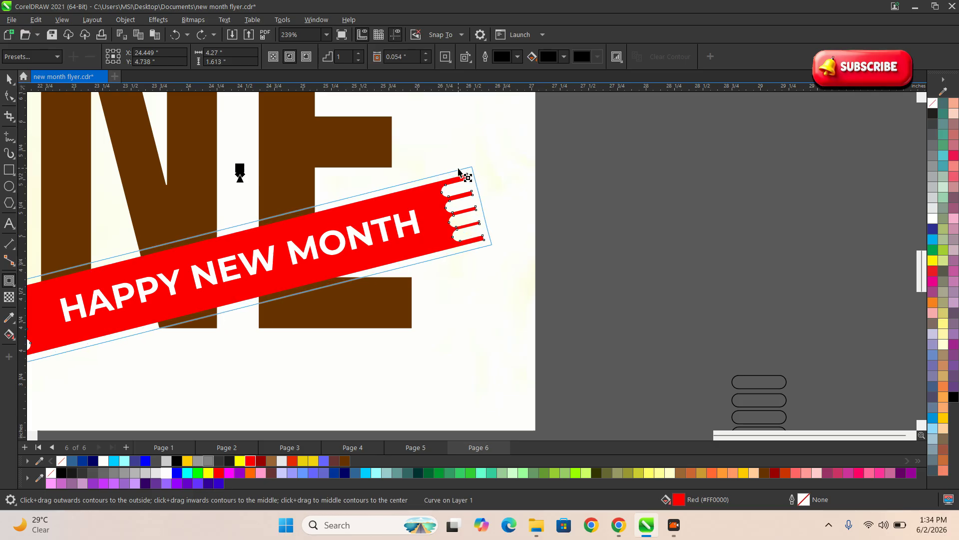
{"action": "left_click_drag", "start_coordinate": [458, 170], "coordinate": [458, 172]}
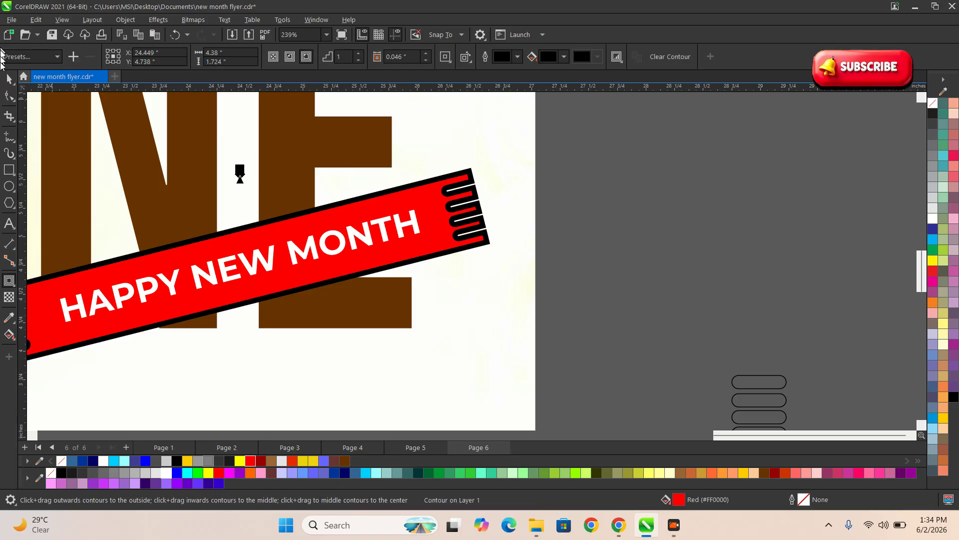
Break the contour apart from the red ribbon so it becomes a separate shape.
{"action": "key", "text": "space"}
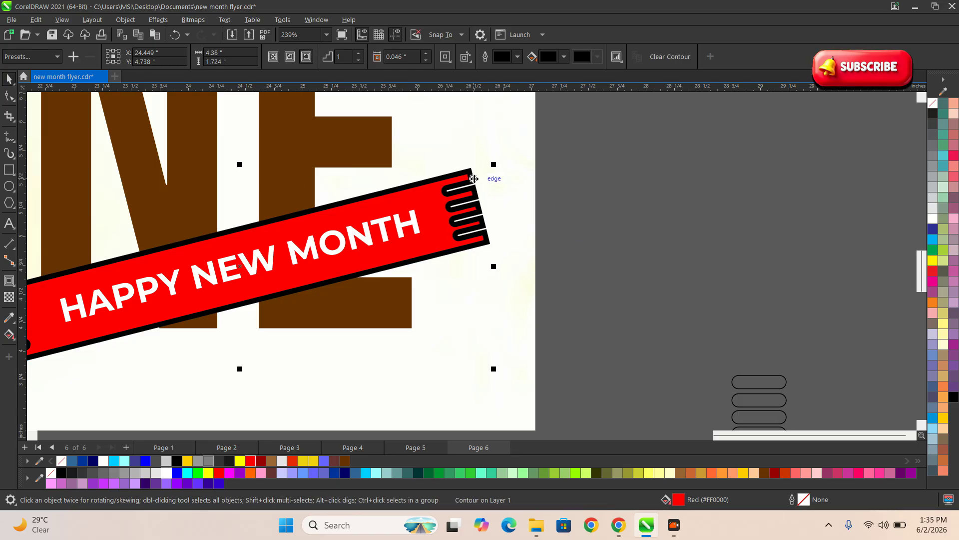
{"action": "right_click", "coordinate": [473, 179]}
{"action": "left_click", "coordinate": [508, 186]}
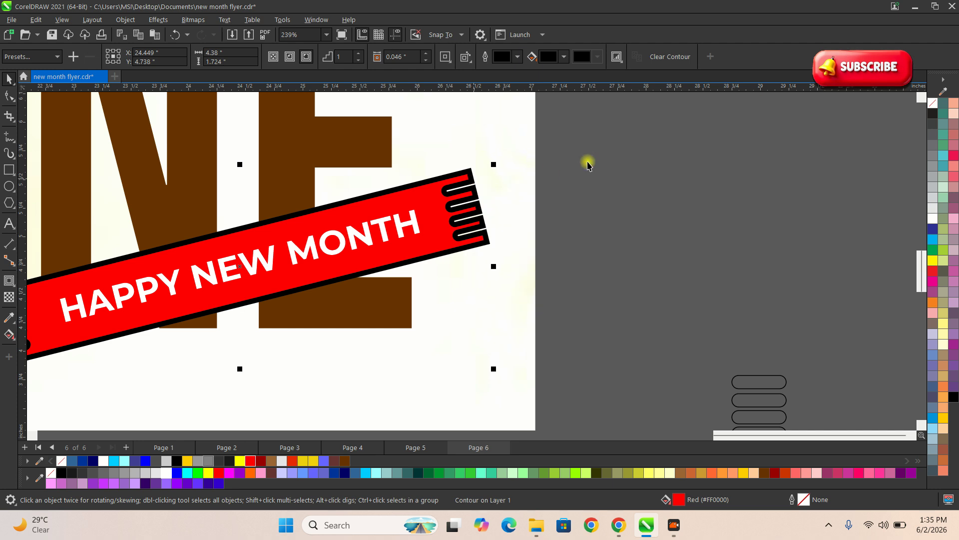
Try magenta, green and yellow fills on the separated contour shape and set its fill back to black.
{"action": "left_click", "coordinate": [551, 172]}
{"action": "scroll", "coordinate": [477, 165], "scroll_direction": "up", "scroll_amount": 5}
{"action": "left_click", "coordinate": [477, 164]}
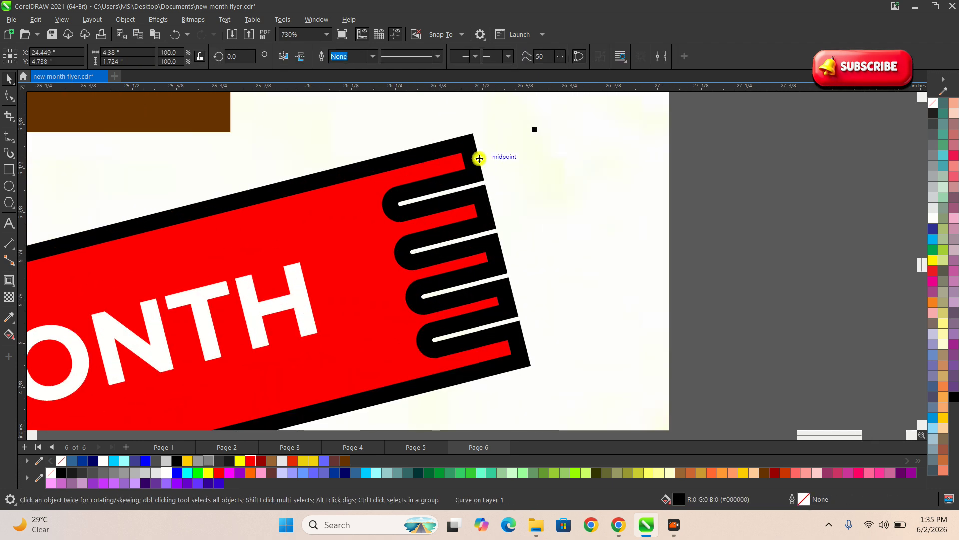
{"action": "left_click", "coordinate": [303, 460]}
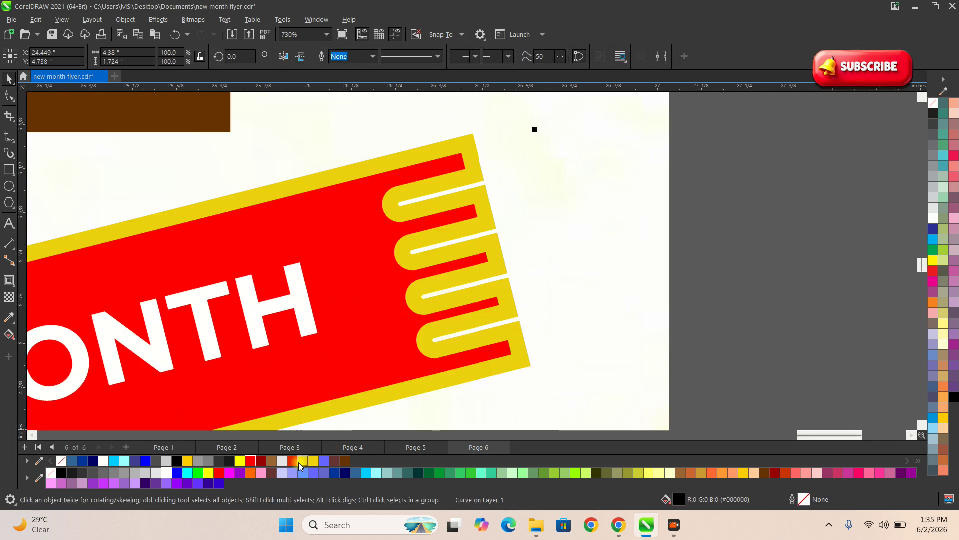
{"action": "left_click", "coordinate": [250, 472]}
{"action": "left_click", "coordinate": [231, 472]}
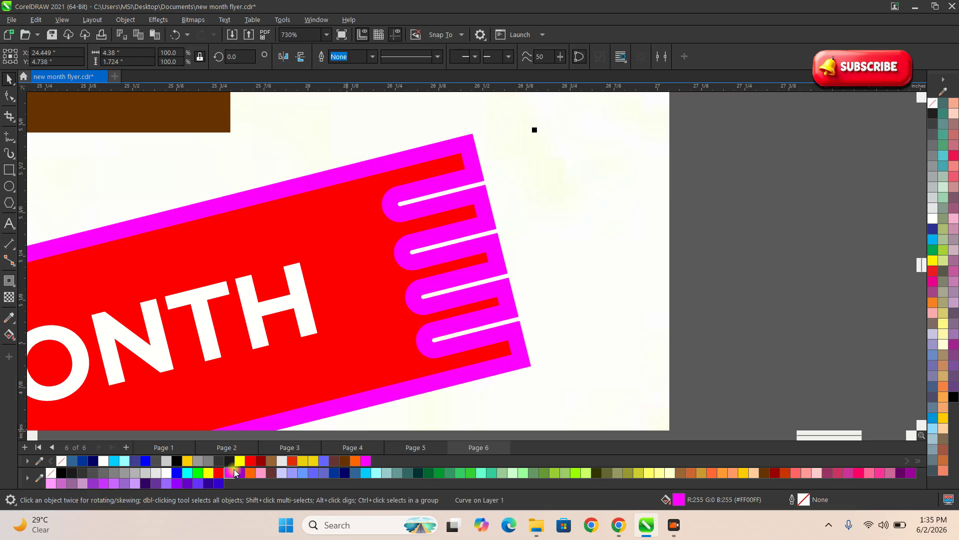
{"action": "left_click", "coordinate": [198, 472]}
{"action": "left_click", "coordinate": [208, 472]}
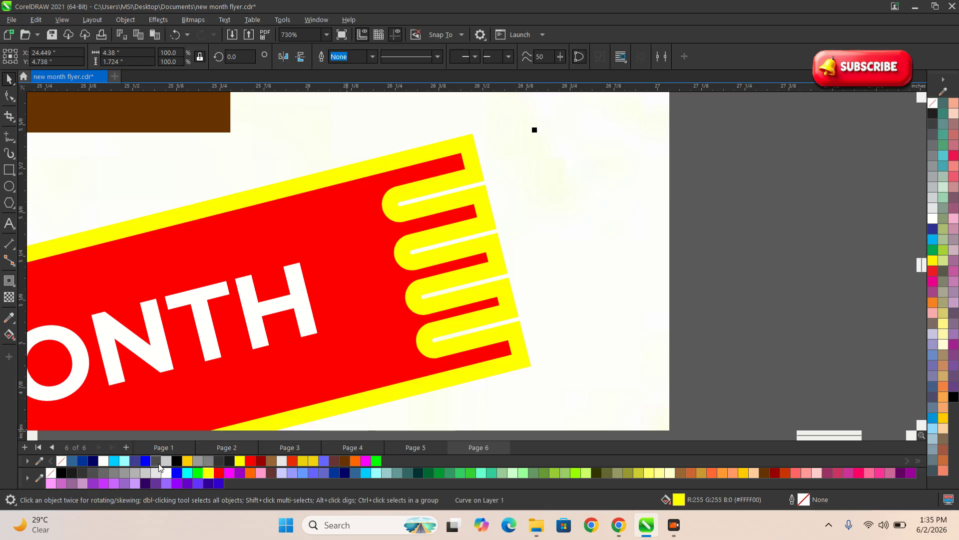
{"action": "left_click", "coordinate": [176, 460]}
Trim the brown JUNE lettering with the black contour shape around the ribbon.
{"action": "scroll", "coordinate": [616, 240], "scroll_direction": "down", "scroll_amount": 5}
{"action": "left_click", "coordinate": [538, 224]}
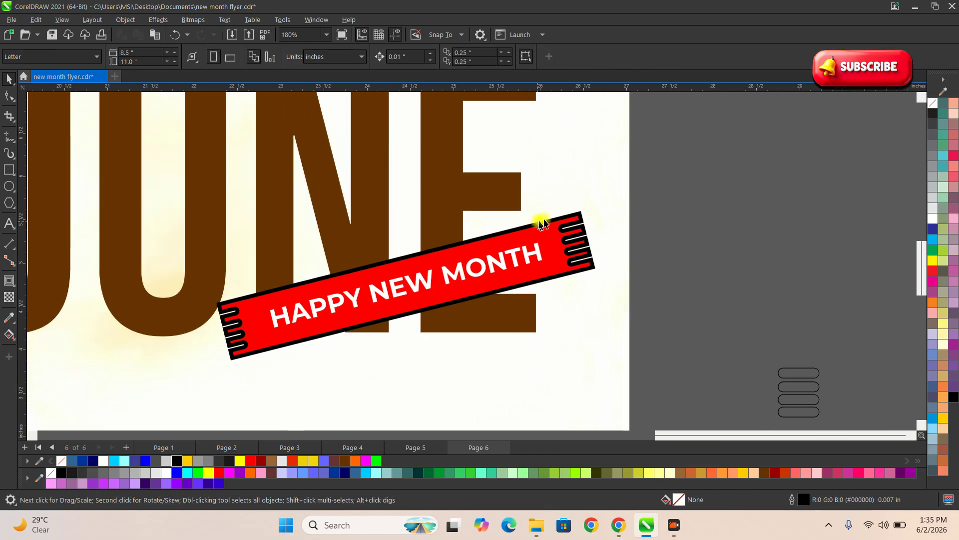
{"action": "scroll", "coordinate": [578, 219], "scroll_direction": "up", "scroll_amount": 2}
{"action": "left_click", "coordinate": [590, 224]}
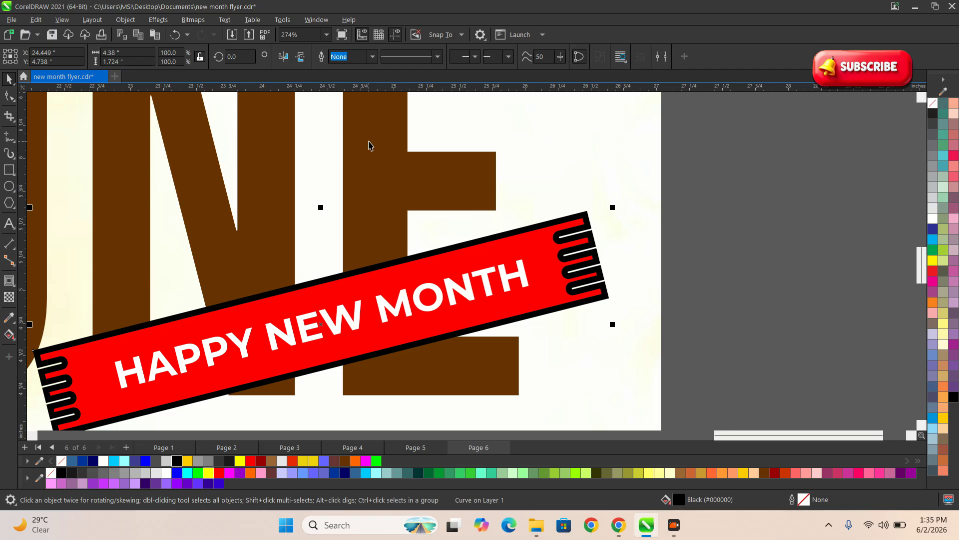
{"action": "scroll", "coordinate": [379, 233], "scroll_direction": "down", "scroll_amount": 2}
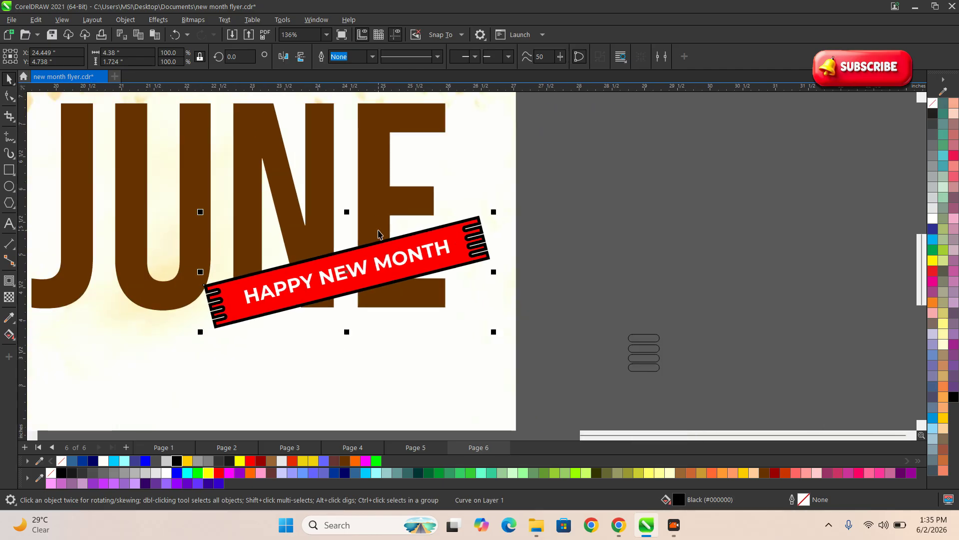
{"action": "left_click", "coordinate": [379, 158], "text": "shift"}
{"action": "left_click", "coordinate": [360, 57]}
{"action": "left_click", "coordinate": [642, 253]}
Move the black contour shape off the flyer onto the empty workspace to its right.
{"action": "scroll", "coordinate": [512, 267], "scroll_direction": "up", "scroll_amount": 2}
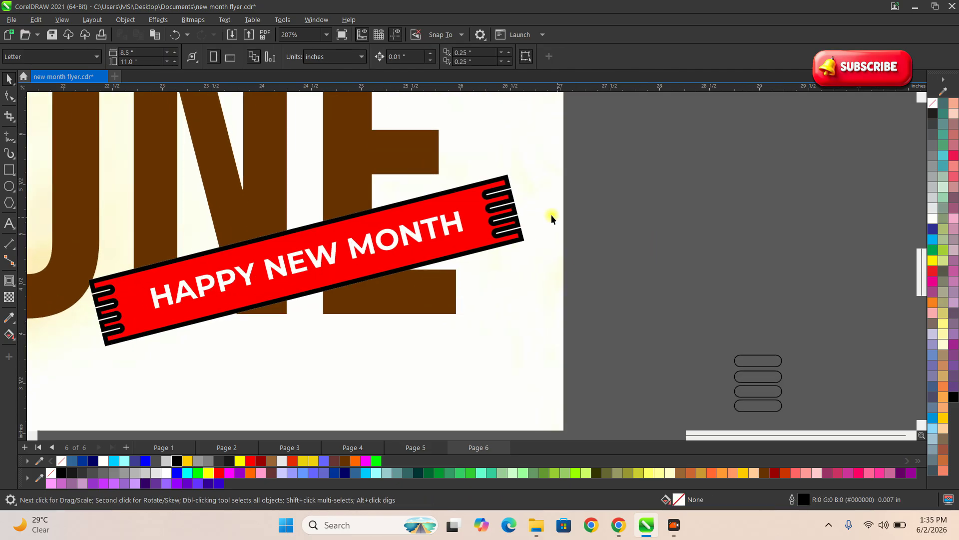
{"action": "left_click", "coordinate": [501, 179]}
{"action": "left_click_drag", "start_coordinate": [505, 181], "coordinate": [537, 298]}
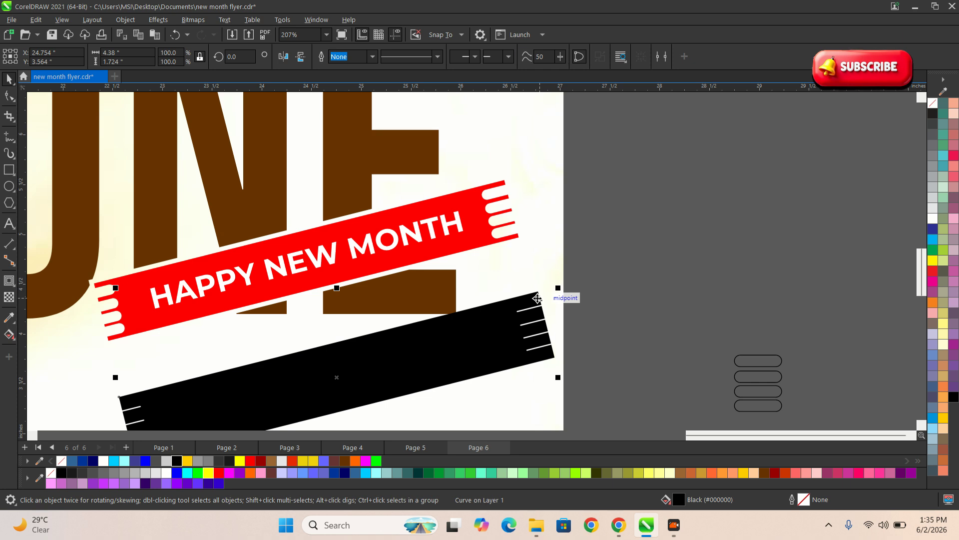
{"action": "scroll", "coordinate": [537, 298], "scroll_direction": "down", "scroll_amount": 5}
{"action": "left_click_drag", "start_coordinate": [554, 302], "coordinate": [853, 208]}
{"action": "scroll", "coordinate": [600, 301], "scroll_direction": "down", "scroll_amount": 3}
{"action": "scroll", "coordinate": [268, 300], "scroll_direction": "up", "scroll_amount": 2}
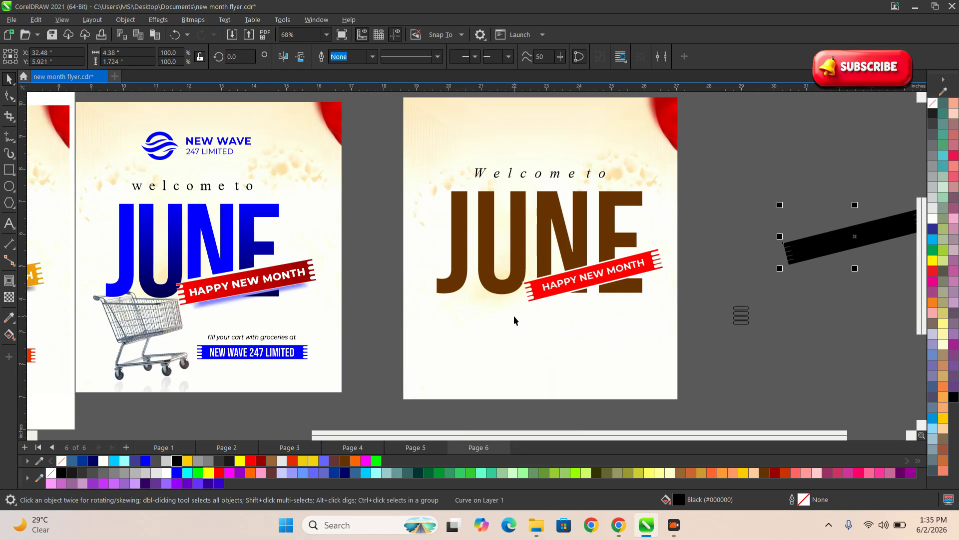
Copy the shopping cart image from inside the blue flyer's PowerClip and finish editing the PowerClip.
{"action": "scroll", "coordinate": [681, 271], "scroll_direction": "up", "scroll_amount": 2}
{"action": "scroll", "coordinate": [509, 319], "scroll_direction": "down", "scroll_amount": 1}
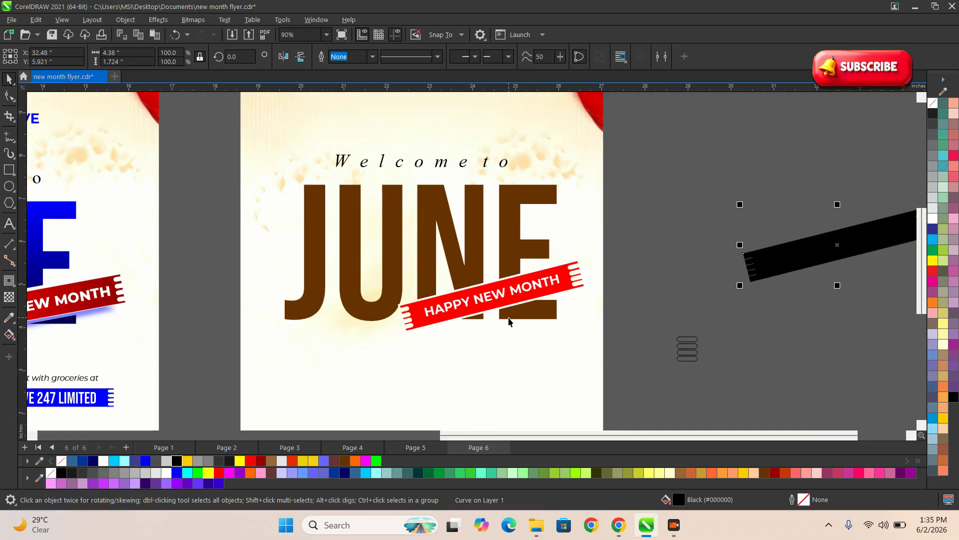
{"action": "scroll", "coordinate": [283, 305], "scroll_direction": "down", "scroll_amount": 2}
{"action": "scroll", "coordinate": [506, 283], "scroll_direction": "down", "scroll_amount": 1}
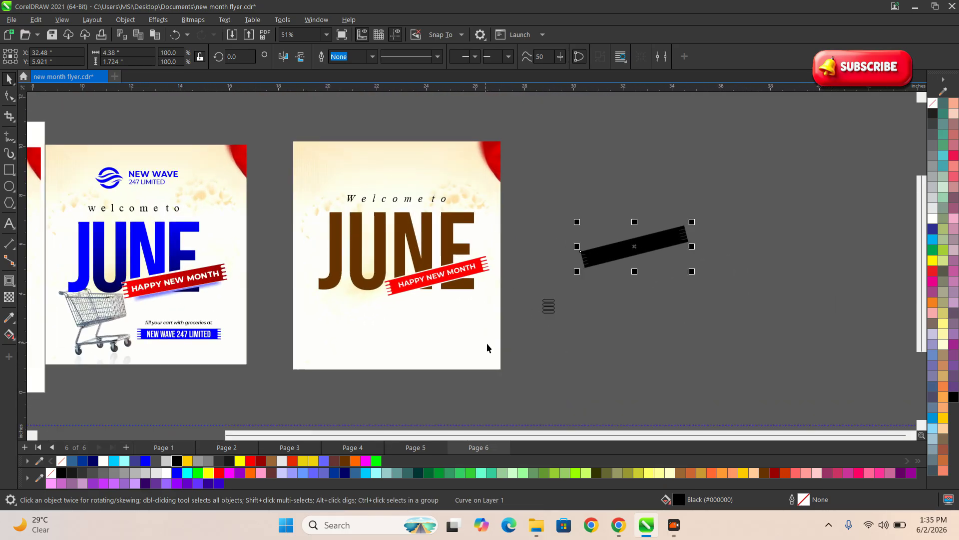
{"action": "left_click", "coordinate": [83, 310]}
{"action": "scroll", "coordinate": [82, 310], "scroll_direction": "down", "scroll_amount": 1}
{"action": "left_click", "coordinate": [157, 307]}
{"action": "double_click", "coordinate": [157, 307]}
{"action": "left_click", "coordinate": [158, 303]}
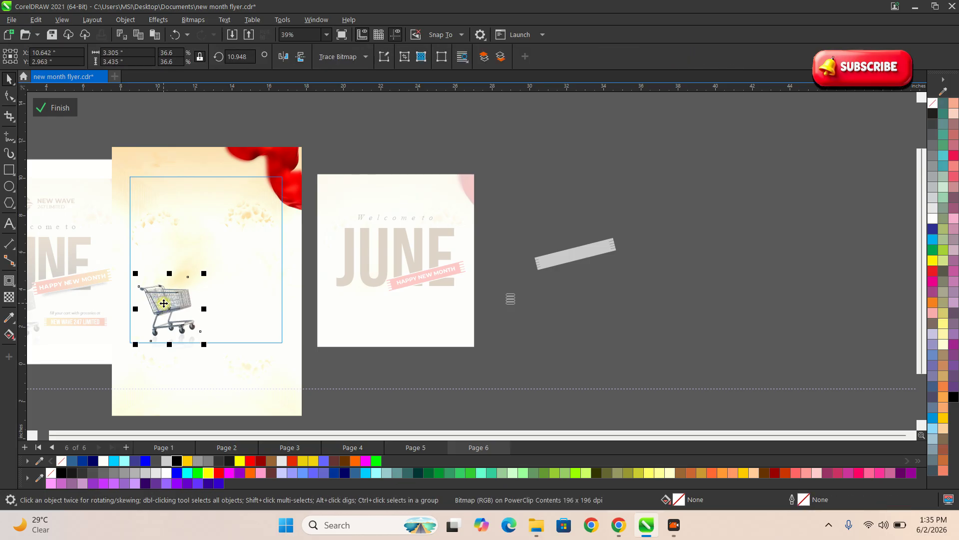
{"action": "left_click", "coordinate": [55, 110]}
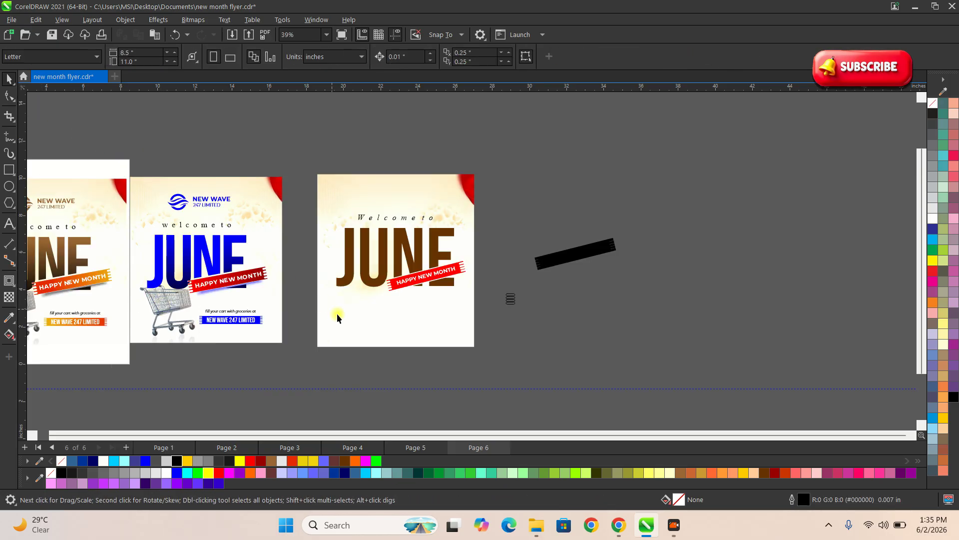
Paste the shopping cart image and position it on the new flyer below the J and U of JUNE.
{"action": "scroll", "coordinate": [499, 332], "scroll_direction": "up", "scroll_amount": 2}
{"action": "scroll", "coordinate": [644, 377], "scroll_direction": "down", "scroll_amount": 2}
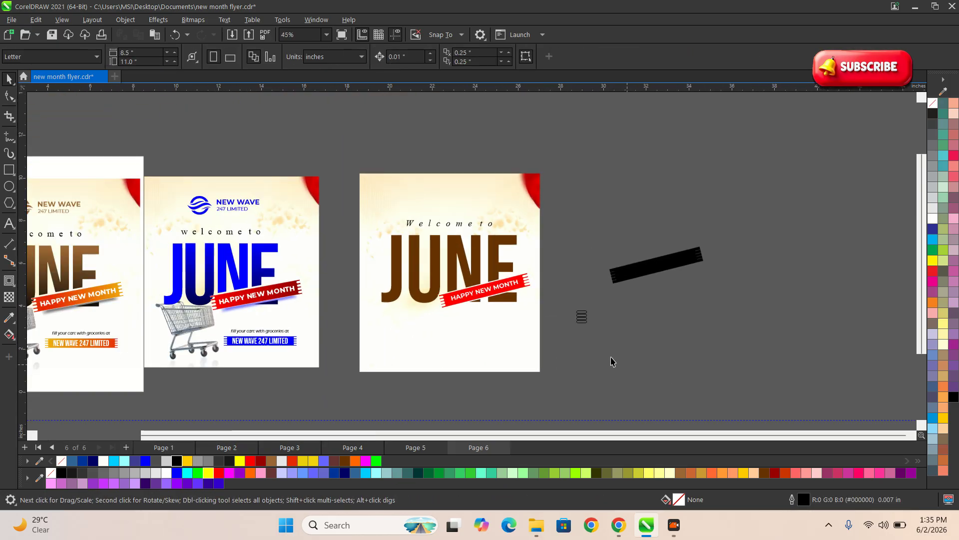
{"action": "scroll", "coordinate": [555, 360], "scroll_direction": "up", "scroll_amount": 2}
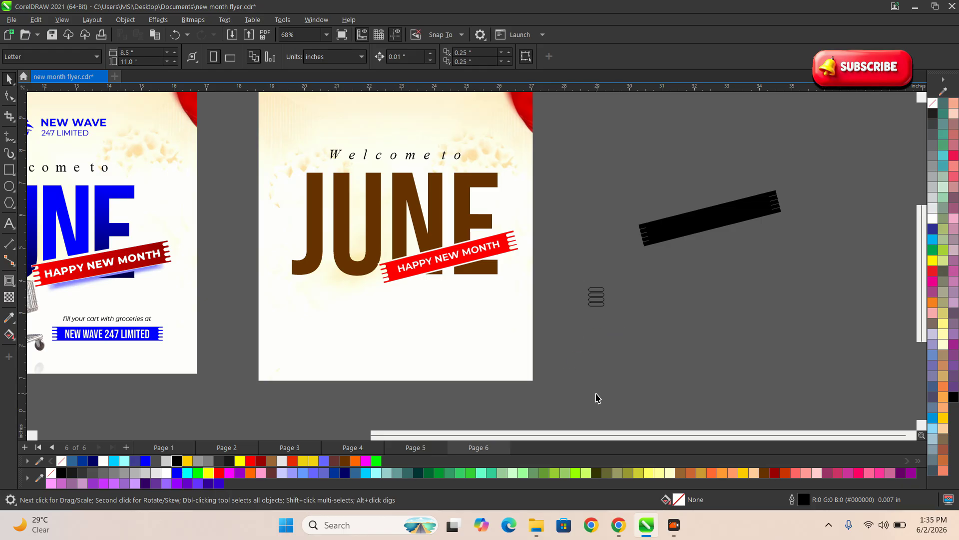
{"action": "scroll", "coordinate": [491, 380], "scroll_direction": "down", "scroll_amount": 1}
{"action": "left_click", "coordinate": [176, 376]}
{"action": "left_click_drag", "start_coordinate": [175, 378], "coordinate": [406, 336]}
{"action": "scroll", "coordinate": [385, 329], "scroll_direction": "up", "scroll_amount": 3}
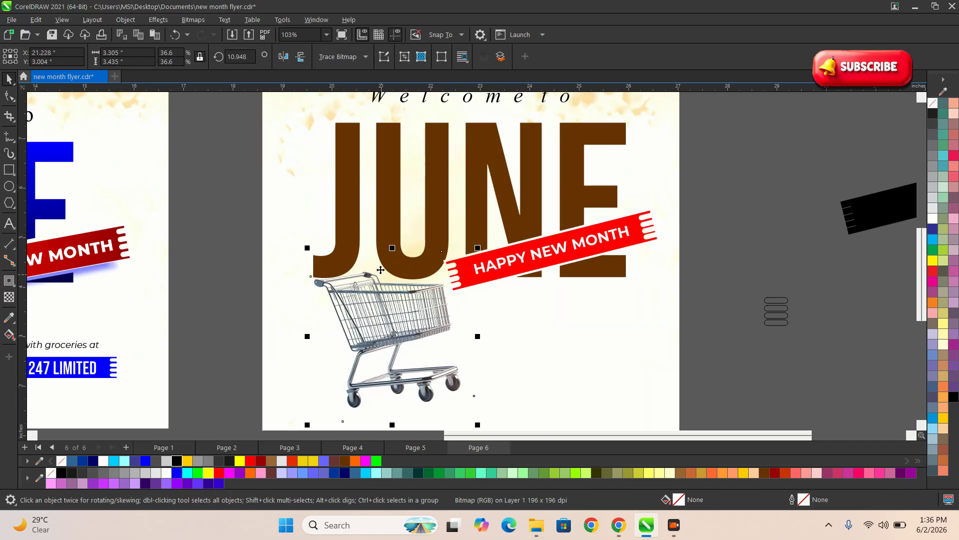
{"action": "scroll", "coordinate": [380, 300], "scroll_direction": "down", "scroll_amount": 1}
{"action": "scroll", "coordinate": [395, 320], "scroll_direction": "up", "scroll_amount": 1}
{"action": "left_click_drag", "start_coordinate": [377, 295], "coordinate": [369, 287]}
{"action": "scroll", "coordinate": [368, 287], "scroll_direction": "down", "scroll_amount": 1}
{"action": "scroll", "coordinate": [513, 255], "scroll_direction": "up", "scroll_amount": 1}
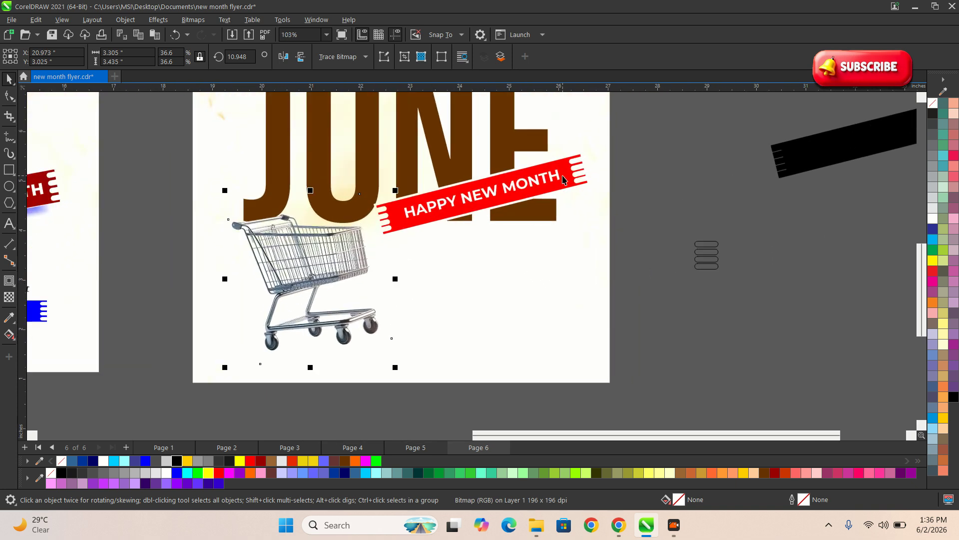
Duplicate the tilted red ribbon without its text into the empty area below the original.
{"action": "left_click", "coordinate": [563, 180]}
{"action": "left_click_drag", "start_coordinate": [564, 164], "coordinate": [560, 288]}
{"action": "left_click", "coordinate": [561, 288]}
{"action": "left_click", "coordinate": [239, 57]}
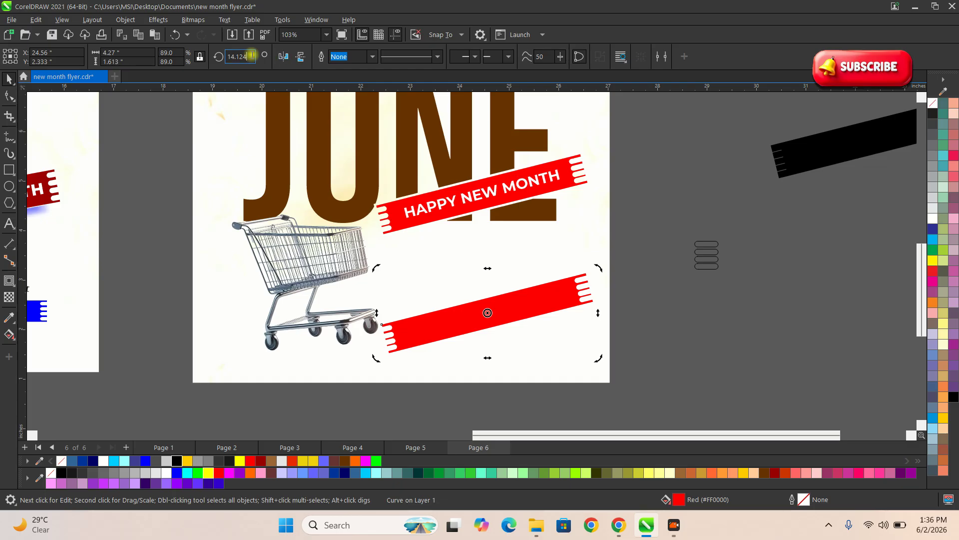
{"action": "type", "text": "90"}
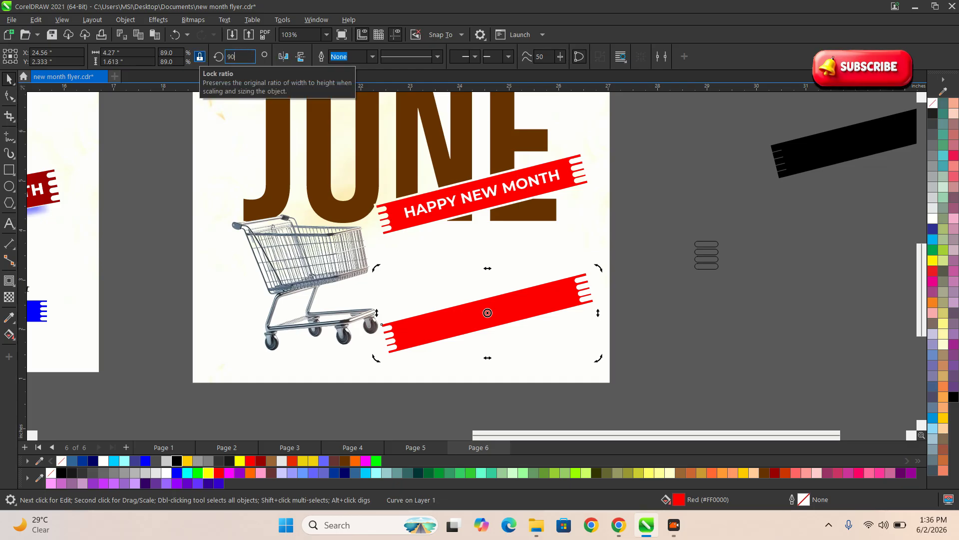
{"action": "key", "text": "Return"}
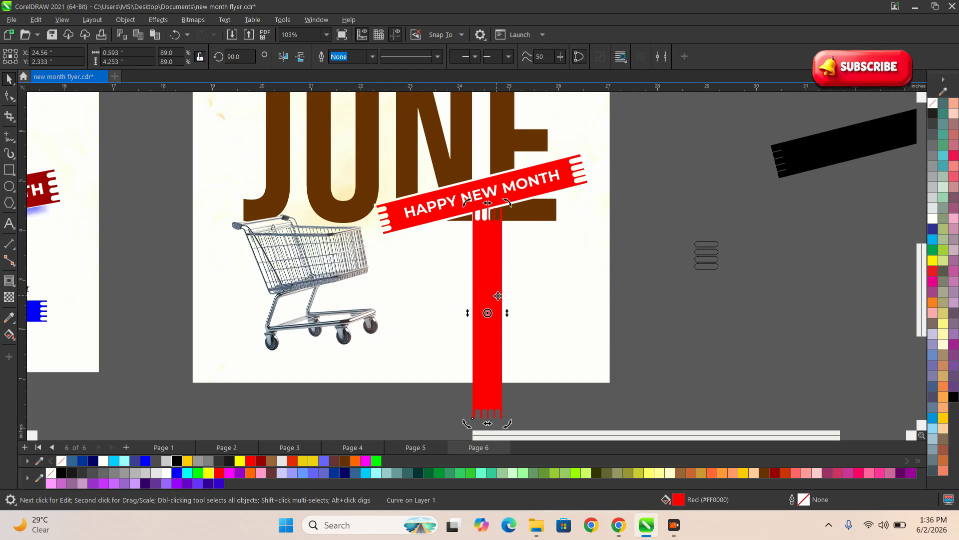
Set the duplicated red ribbon's rotation angle to 0° to make it horizontal.
{"action": "left_click", "coordinate": [239, 56]}
{"action": "type", "text": "0"}
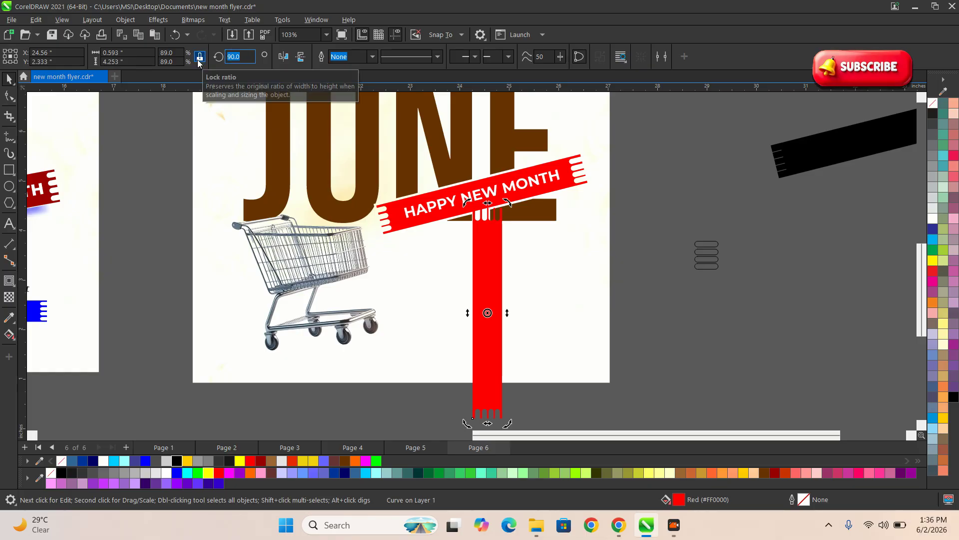
{"action": "key", "text": "Return"}
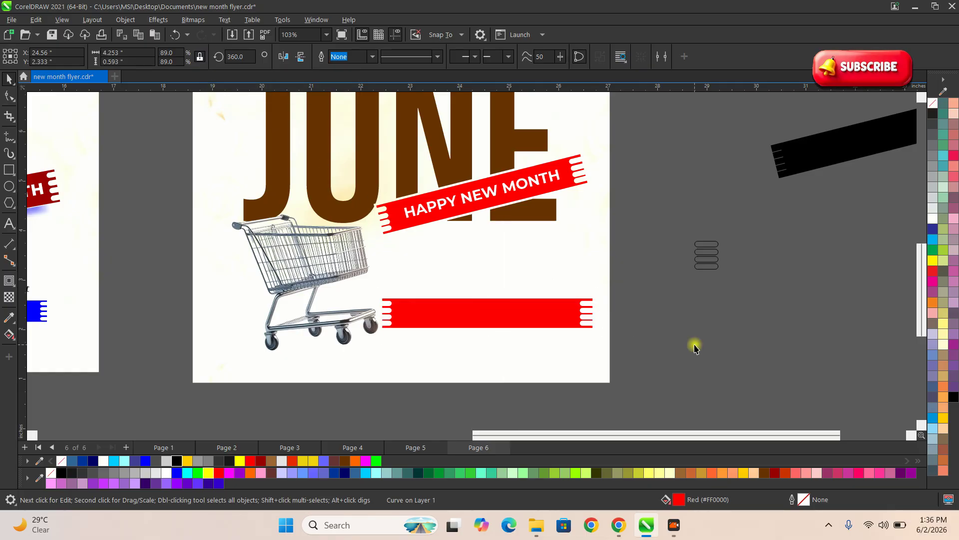
Scale the horizontal red ribbon to 75%, about 3.58 by 0.5 inches, and position it beside the cart's lower frame.
{"action": "left_click", "coordinate": [425, 357]}
{"action": "scroll", "coordinate": [425, 358], "scroll_direction": "up", "scroll_amount": 1}
{"action": "left_click_drag", "start_coordinate": [459, 307], "coordinate": [523, 307]}
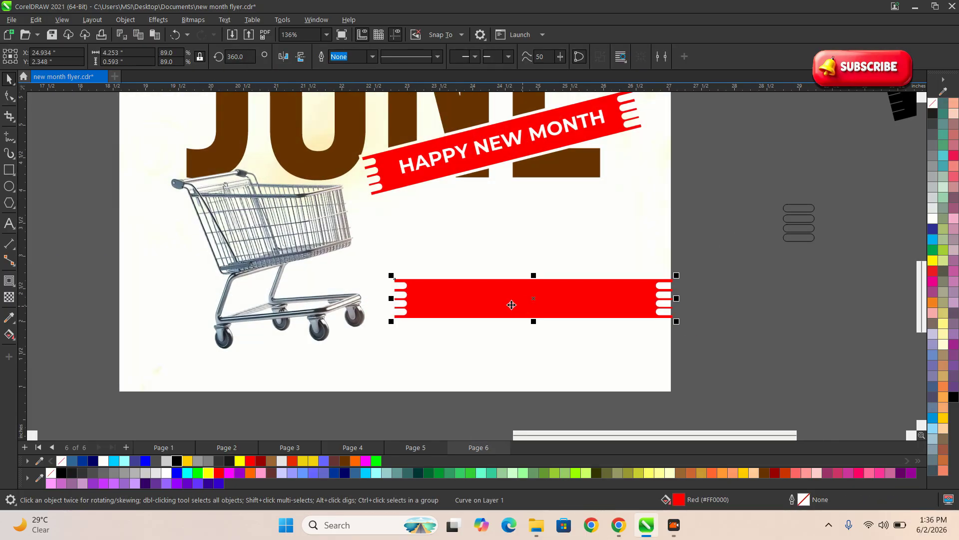
{"action": "left_click_drag", "start_coordinate": [678, 322], "coordinate": [633, 315]}
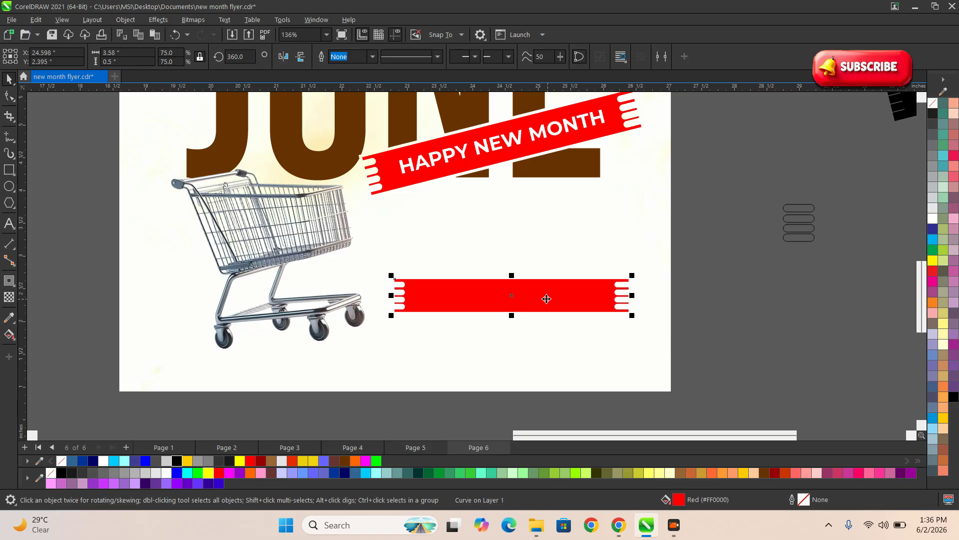
{"action": "scroll", "coordinate": [519, 295], "scroll_direction": "down", "scroll_amount": 2}
{"action": "scroll", "coordinate": [493, 298], "scroll_direction": "down", "scroll_amount": 1}
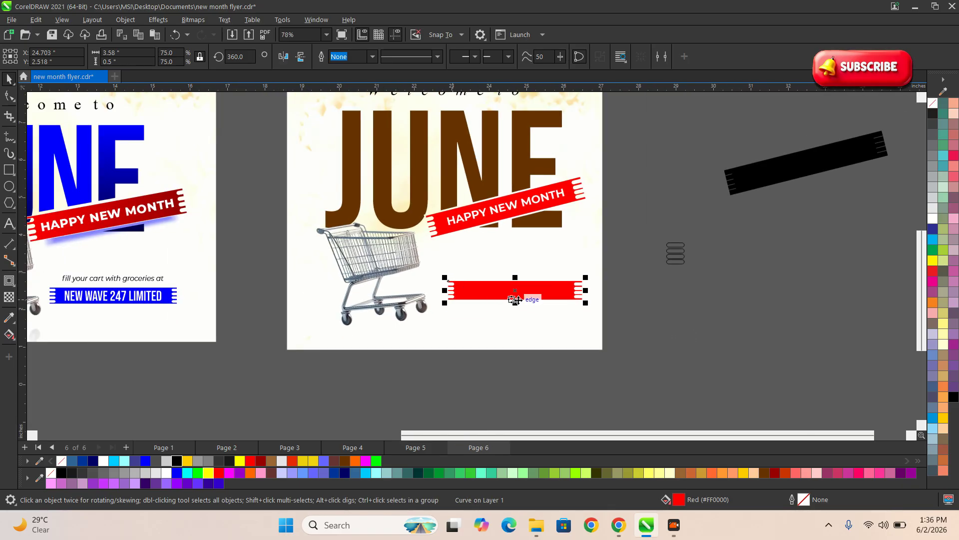
{"action": "scroll", "coordinate": [515, 299], "scroll_direction": "down", "scroll_amount": 3}
{"action": "scroll", "coordinate": [300, 306], "scroll_direction": "up", "scroll_amount": 4}
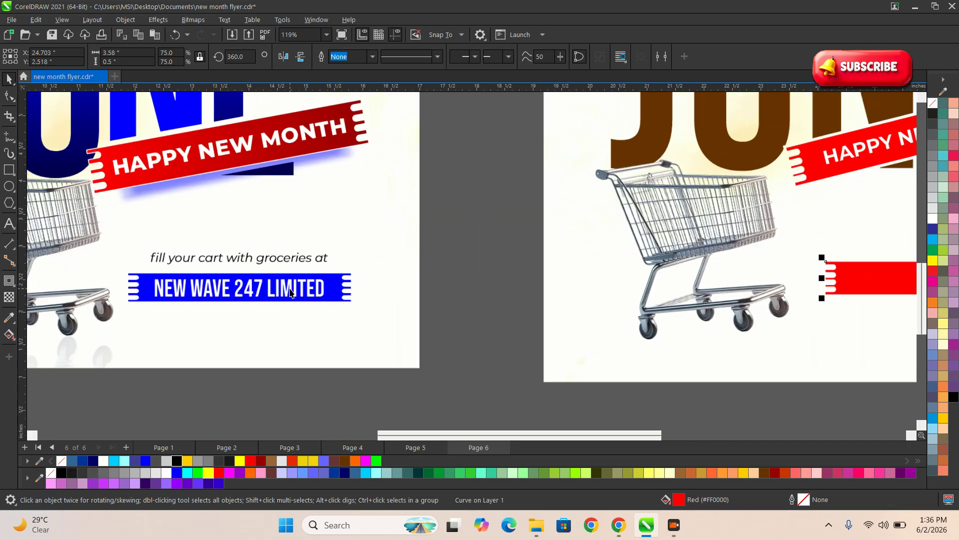
Add the text "FILL YOUR CART" above the horizontal red ribbon.
{"action": "scroll", "coordinate": [286, 307], "scroll_direction": "up", "scroll_amount": 1}
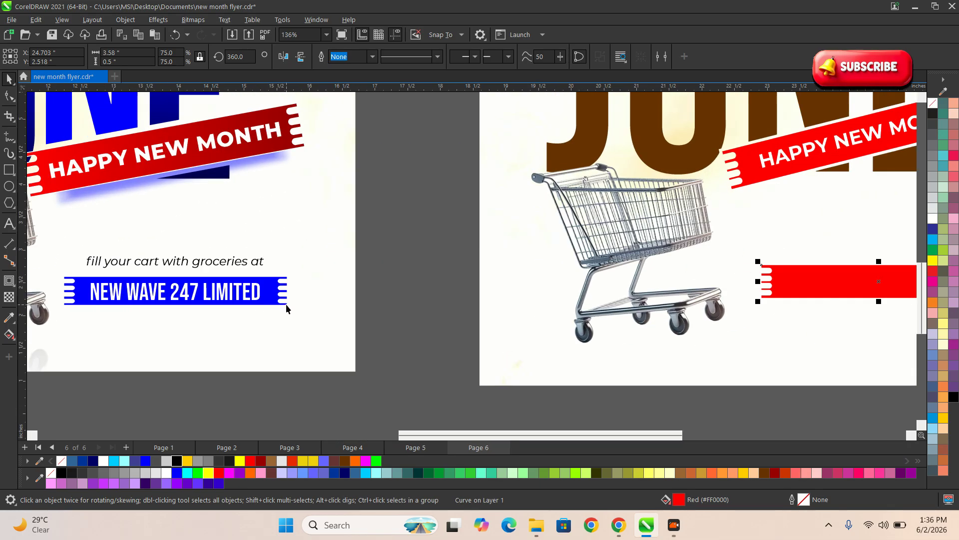
{"action": "scroll", "coordinate": [249, 299], "scroll_direction": "down", "scroll_amount": 2}
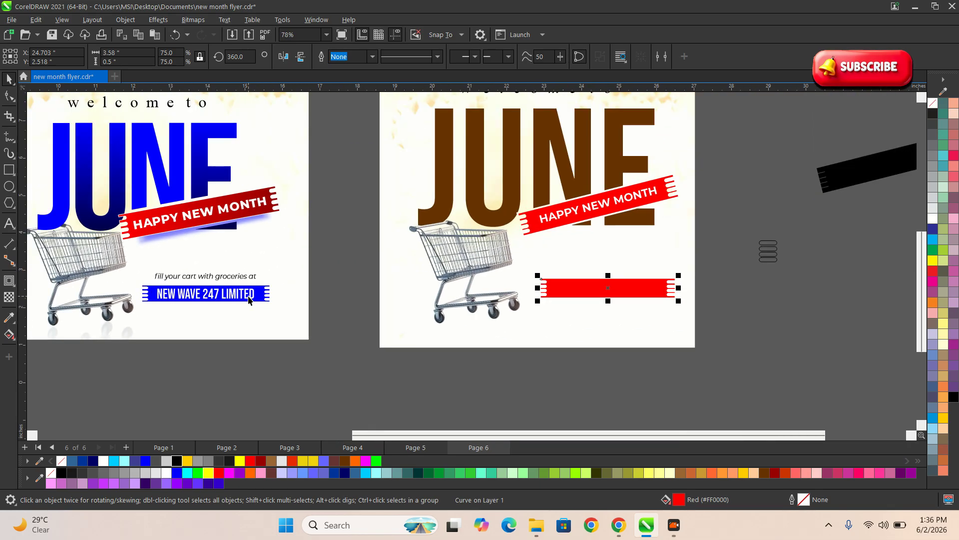
{"action": "scroll", "coordinate": [535, 328], "scroll_direction": "up", "scroll_amount": 1}
{"action": "scroll", "coordinate": [540, 307], "scroll_direction": "down", "scroll_amount": 1}
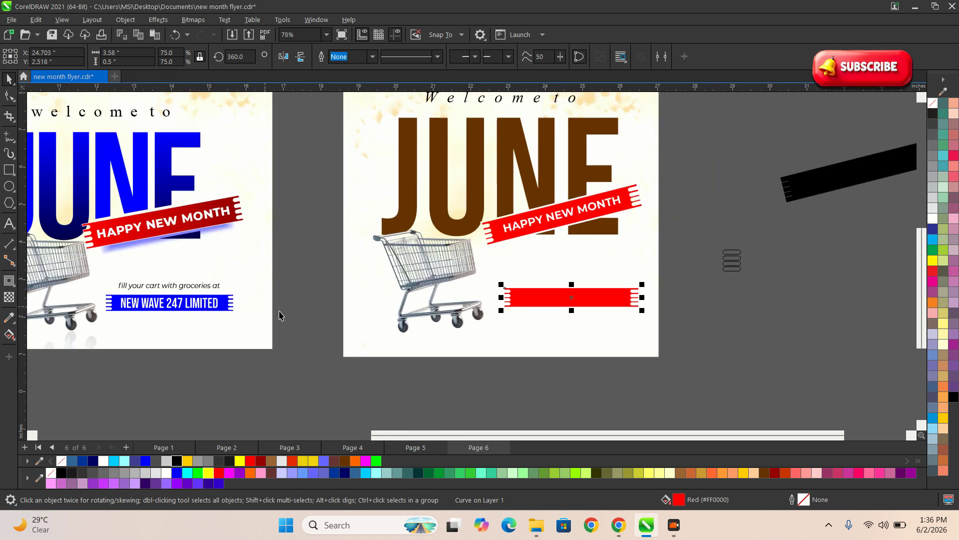
{"action": "scroll", "coordinate": [633, 314], "scroll_direction": "up", "scroll_amount": 1}
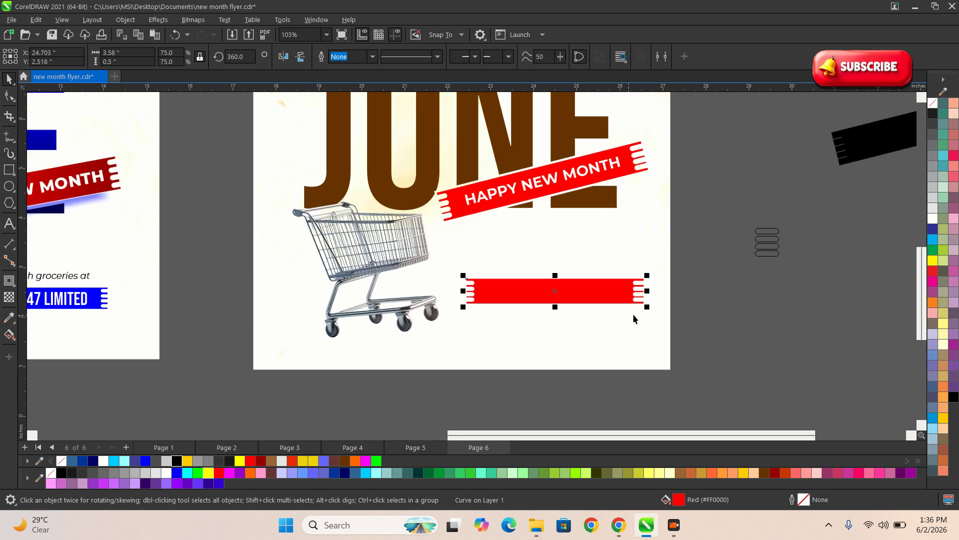
{"action": "left_click", "coordinate": [9, 224]}
{"action": "left_click", "coordinate": [492, 267]}
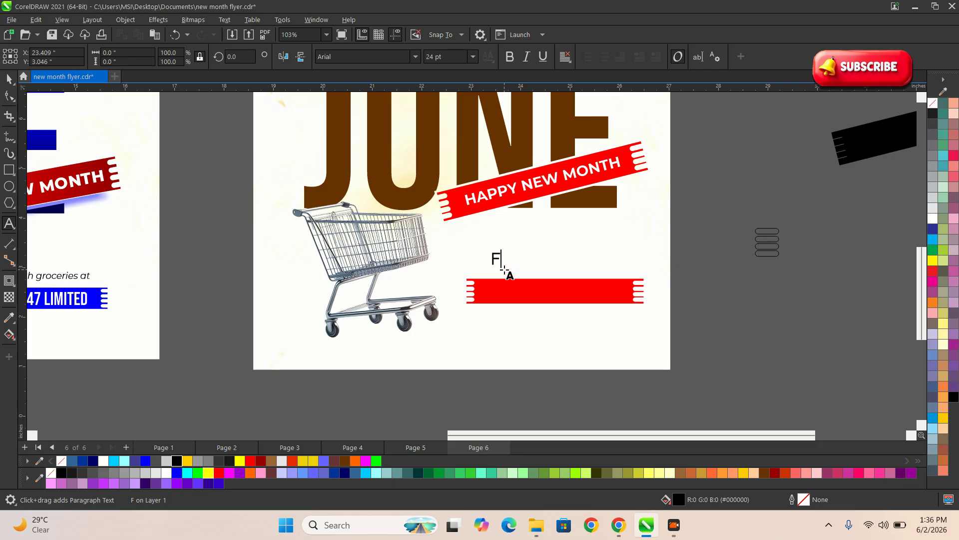
{"action": "type", "text": "FILL E"}
{"action": "key", "text": "BackSpace"}
{"action": "type", "text": "UR"}
{"action": "key", "text": "BackSpace"}
{"action": "key", "text": "BackSpace"}
{"action": "type", "text": "YOUR "}
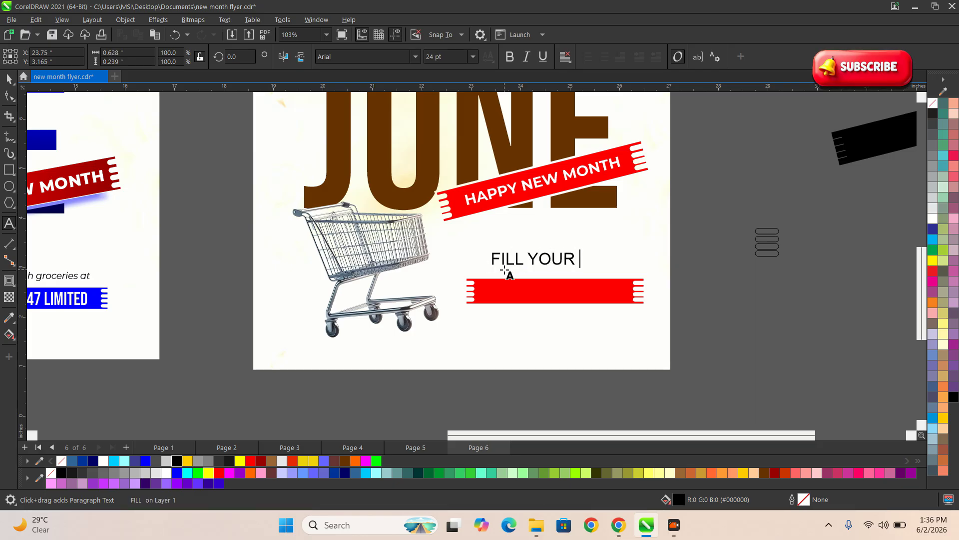
{"action": "type", "text": "CAE"}
{"action": "key", "text": "BackSpace"}
{"action": "type", "text": "R"}
{"action": "key", "text": "BackSpace"}
{"action": "key", "text": "Escape"}
{"action": "scroll", "coordinate": [506, 272], "scroll_direction": "down", "scroll_amount": 2}
{"action": "scroll", "coordinate": [506, 273], "scroll_direction": "up", "scroll_amount": 1}
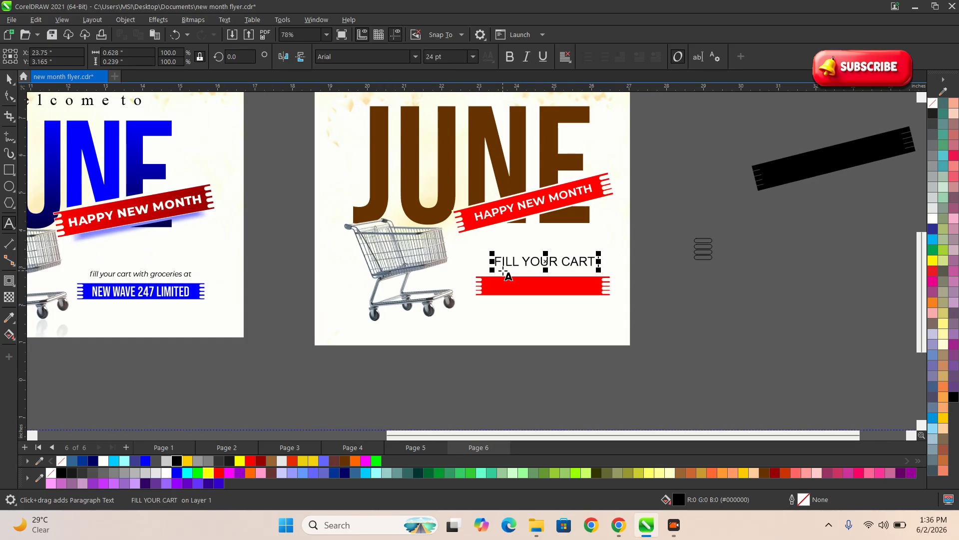
Extend the text with "WITH GROCERIES AT", add a second line "NEW WAVE 247 LIMITED", and centre-align both lines.
{"action": "type", "text": "WITH GROCER"}
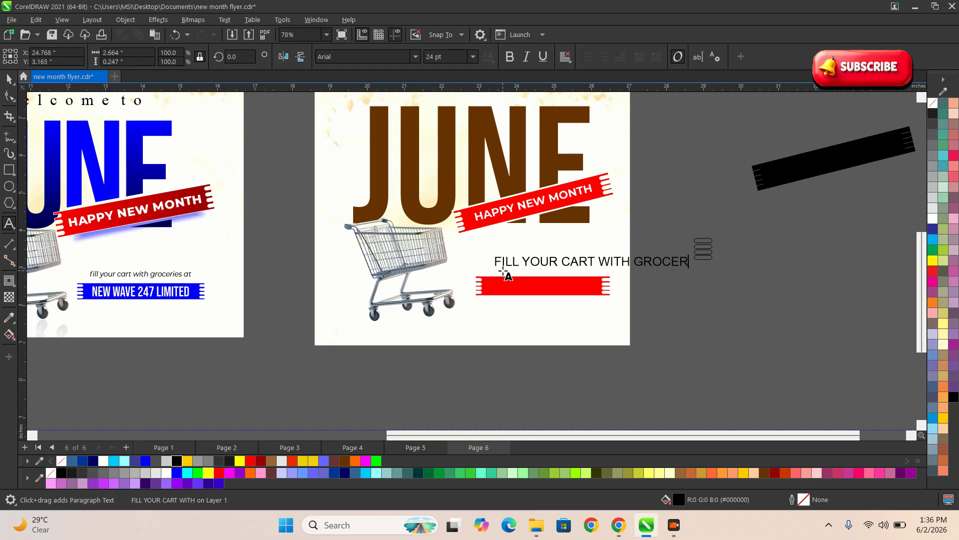
{"action": "type", "text": "IES AT"}
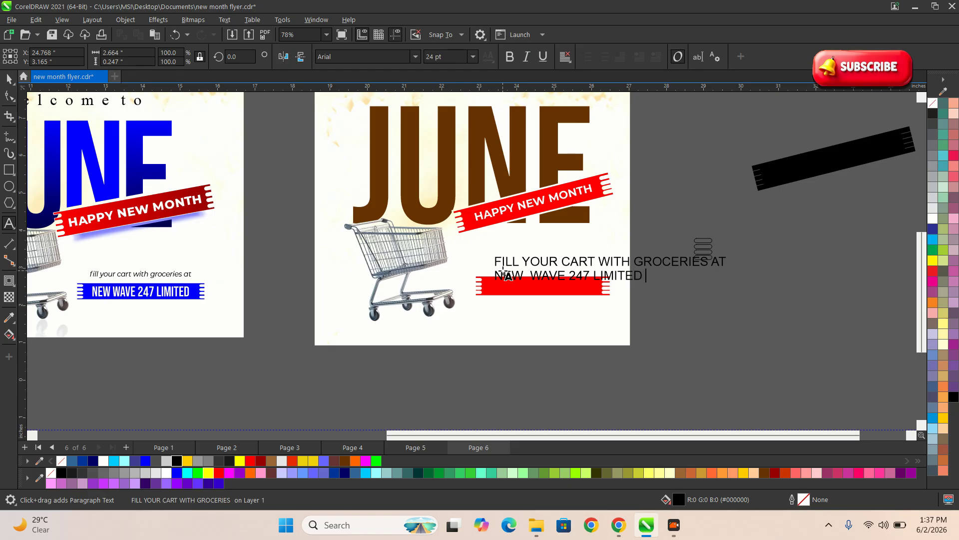
{"action": "key", "text": "ctrl+a"}
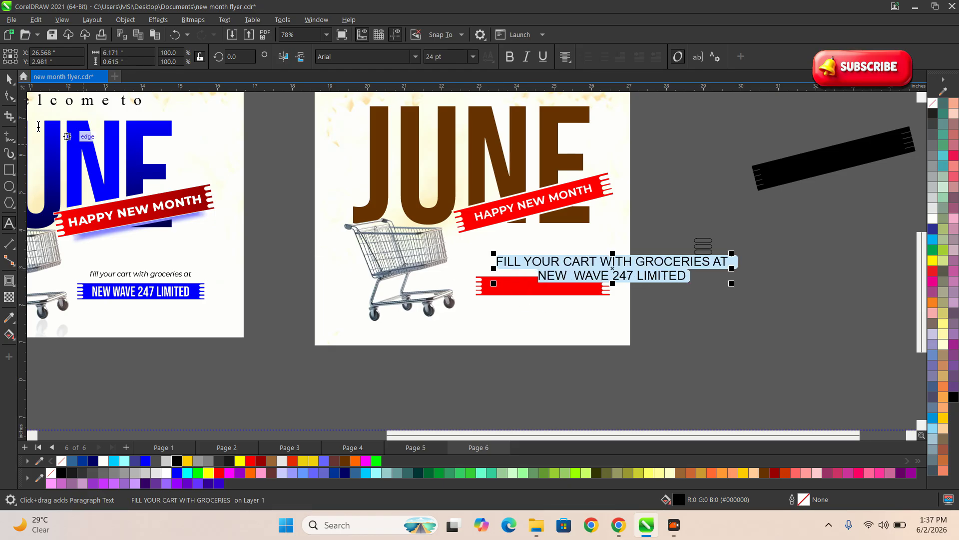
{"action": "scroll", "coordinate": [409, 241], "scroll_direction": "down", "scroll_amount": 2}
{"action": "key", "text": "Escape"}
Scale the two-line text down to about 10.3 pt over the red ribbon and break it apart into separate lines.
{"action": "scroll", "coordinate": [602, 235], "scroll_direction": "up", "scroll_amount": 1}
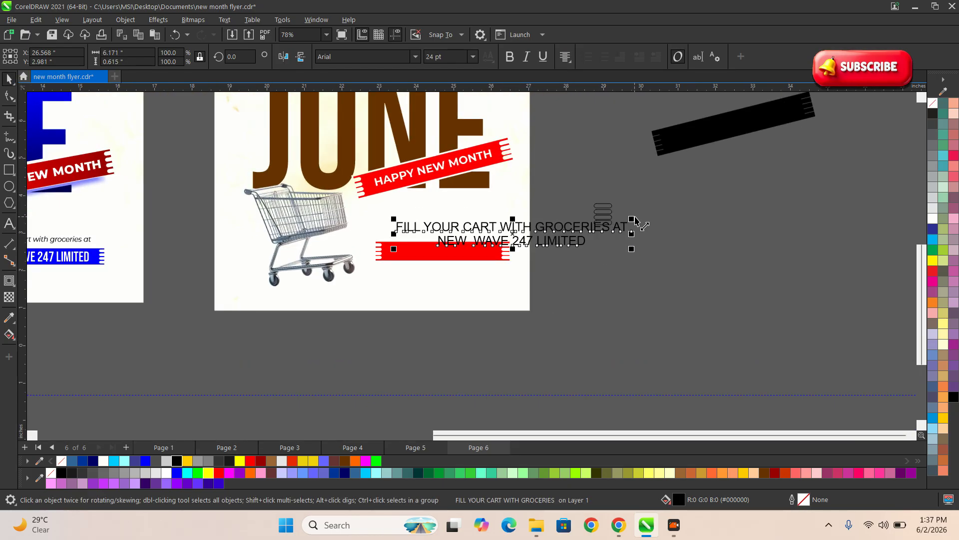
{"action": "left_click_drag", "start_coordinate": [632, 220], "coordinate": [510, 208]}
{"action": "scroll", "coordinate": [449, 235], "scroll_direction": "up", "scroll_amount": 2}
{"action": "scroll", "coordinate": [447, 228], "scroll_direction": "up", "scroll_amount": 2}
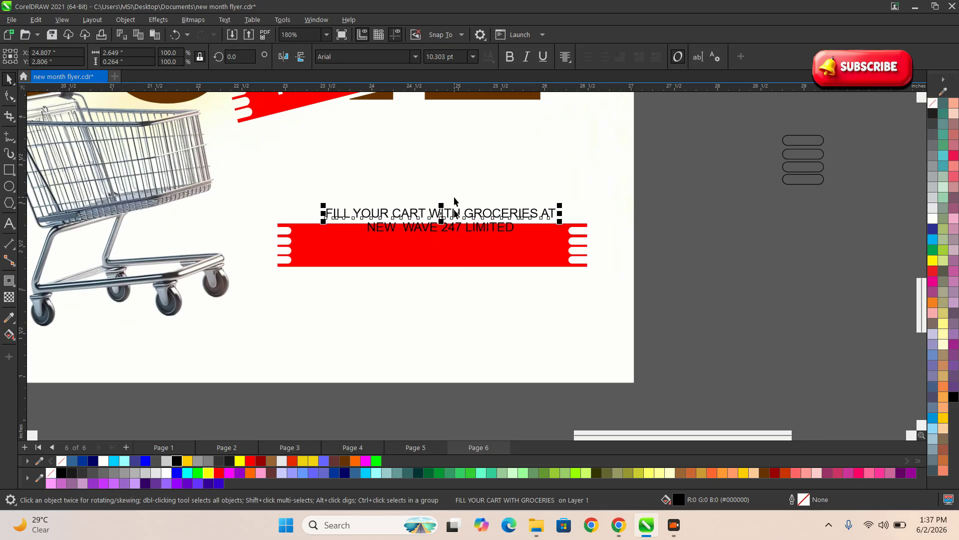
Enlarge the "NEW WAVE 247 LIMITED" line to about 15.9 pt and place it on the red ribbon.
{"action": "left_click_drag", "start_coordinate": [460, 233], "coordinate": [535, 268]}
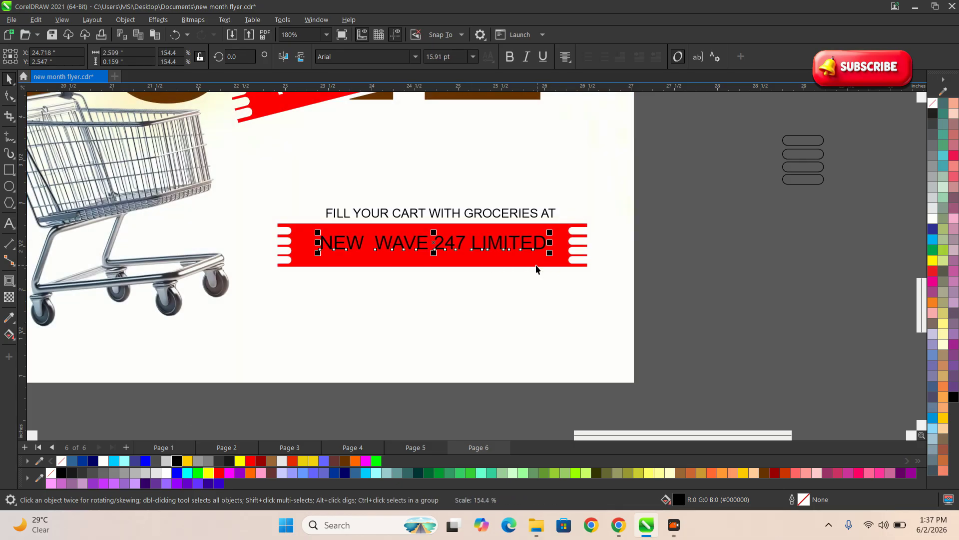
{"action": "scroll", "coordinate": [535, 268], "scroll_direction": "up", "scroll_amount": 2}
{"action": "left_click_drag", "start_coordinate": [467, 233], "coordinate": [454, 238]}
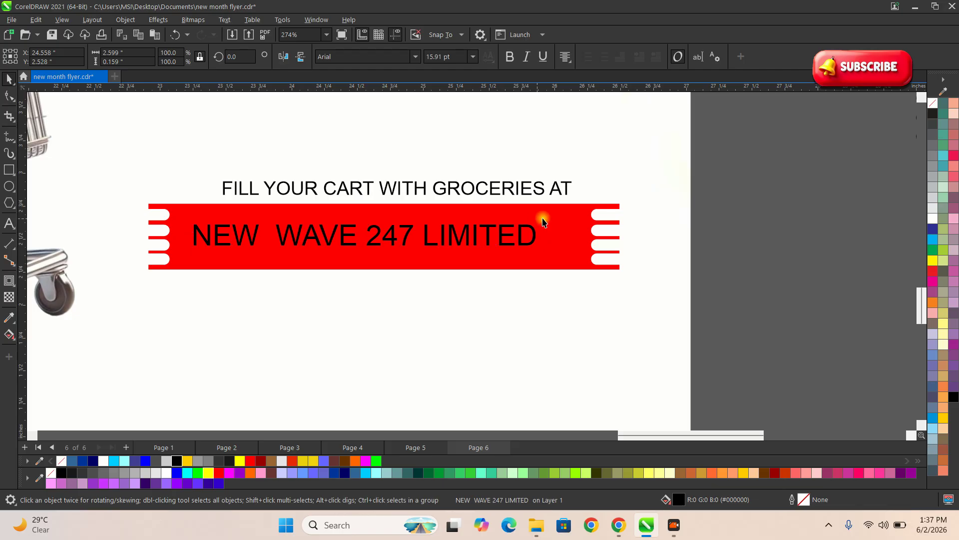
Shift the horizontal red ribbon slightly and align both text lines to its vertical centre line.
{"action": "left_click", "coordinate": [558, 214]}
{"action": "key", "text": "super"}
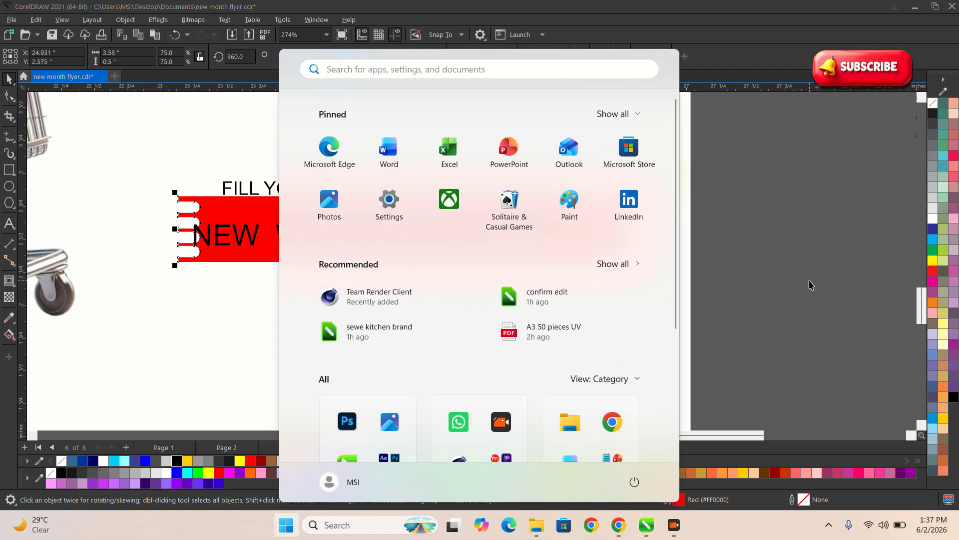
{"action": "left_click", "coordinate": [736, 287]}
{"action": "left_click_drag", "start_coordinate": [736, 287], "coordinate": [162, 159]}
{"action": "key", "text": "c"}
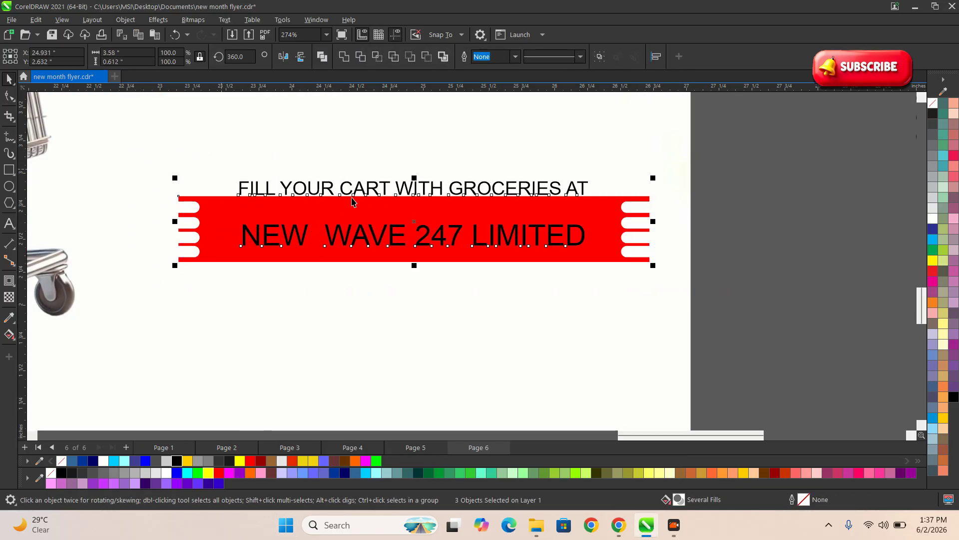
{"action": "left_click", "coordinate": [736, 276]}
Set the font of "NEW WAVE 247 LIMITED" on the ribbon to Bebas Neue.
{"action": "scroll", "coordinate": [497, 220], "scroll_direction": "up", "scroll_amount": 1}
{"action": "left_click", "coordinate": [467, 238]}
{"action": "left_click", "coordinate": [464, 230]}
{"action": "left_click", "coordinate": [416, 56]}
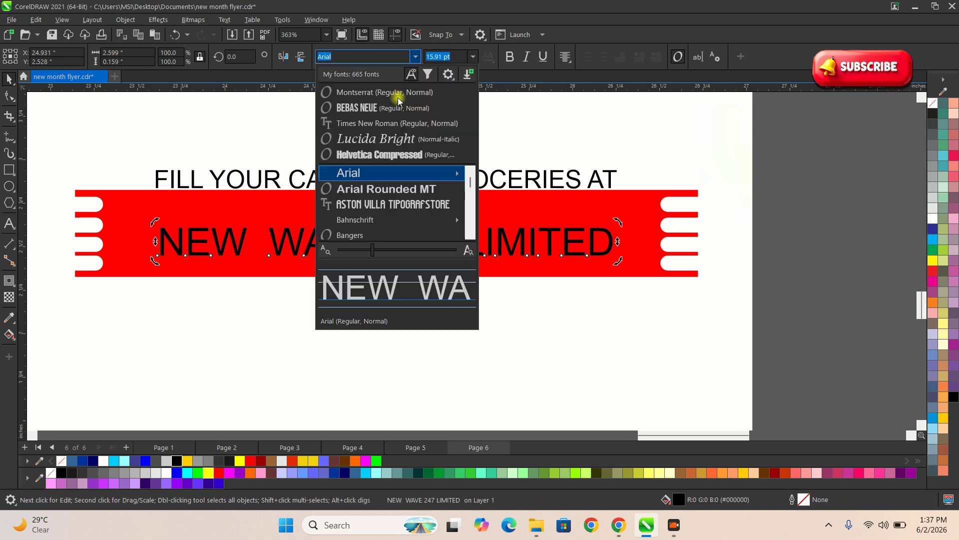
{"action": "left_click", "coordinate": [378, 108]}
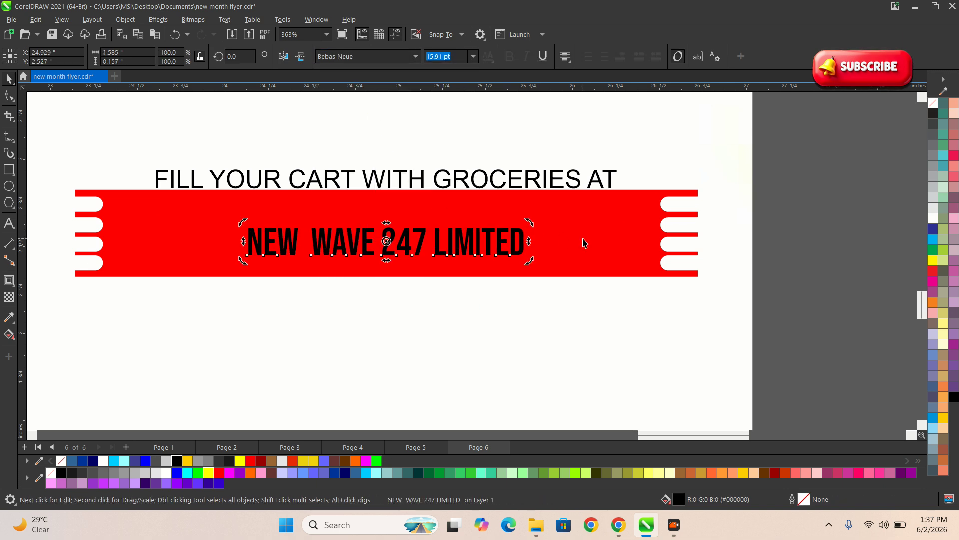
Enlarge the company name to about 29 pt so it fills the ribbon, and colour it white.
{"action": "left_click_drag", "start_coordinate": [528, 224], "coordinate": [642, 213]}
{"action": "left_click_drag", "start_coordinate": [477, 218], "coordinate": [453, 210]}
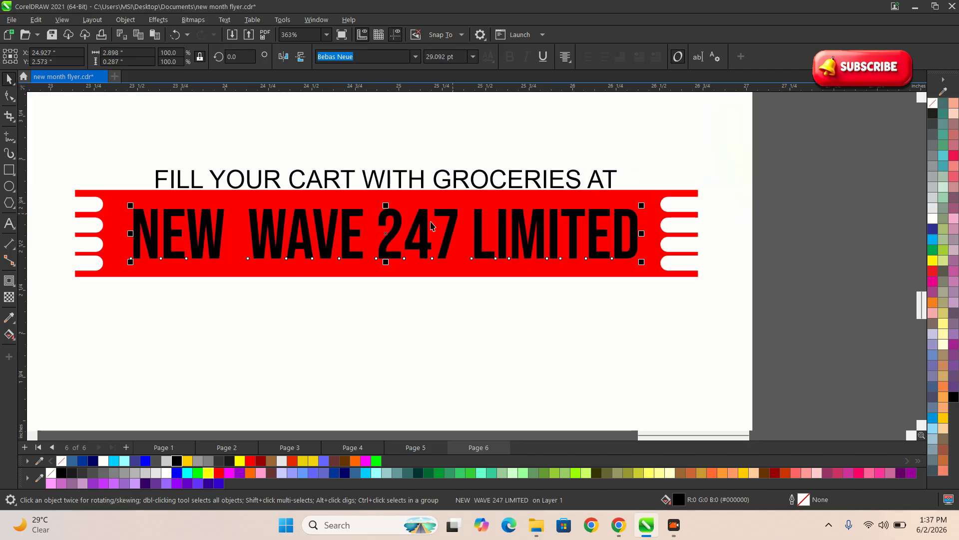
{"action": "left_click", "coordinate": [166, 473]}
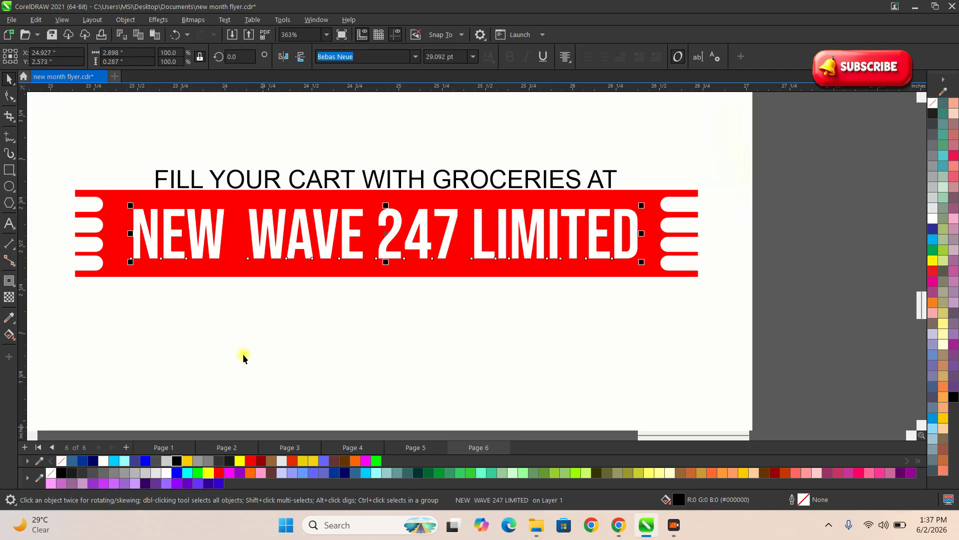
Raise the "FILL YOUR CART WITH GROCERIES AT" line slightly above the ribbon and set it in bold italic Lucida Bright.
{"action": "left_click", "coordinate": [291, 178]}
{"action": "left_click", "coordinate": [293, 178]}
{"action": "left_click_drag", "start_coordinate": [293, 173], "coordinate": [294, 162]}
{"action": "left_click", "coordinate": [415, 57]}
{"action": "left_click", "coordinate": [368, 140]}
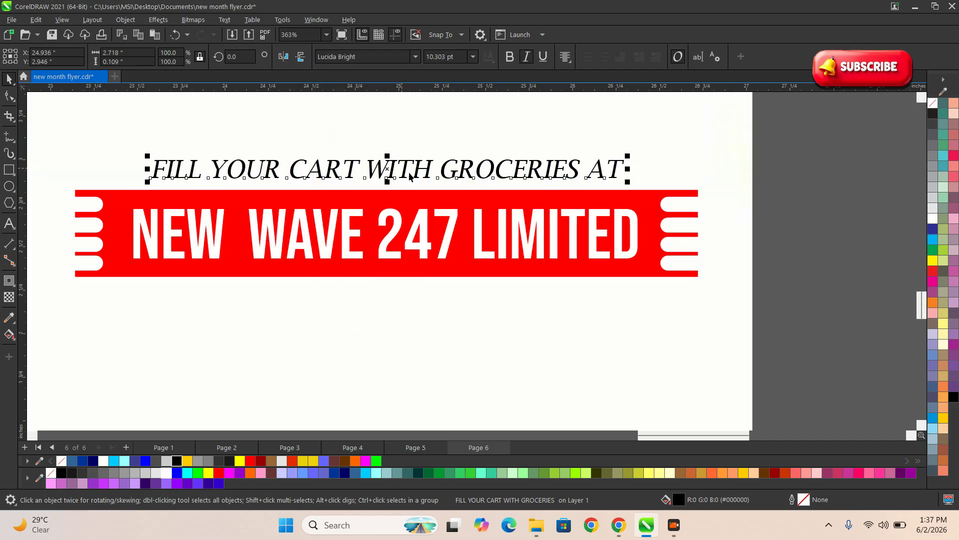
{"action": "left_click", "coordinate": [509, 57]}
{"action": "mouse_move", "coordinate": [628, 157]}
{"action": "left_mouse_down"}
{"action": "mouse_move", "coordinate": [644, 153]}
{"action": "mouse_move", "coordinate": [631, 156]}
{"action": "left_mouse_up"}
Move the horizontal ribbon together with both text lines closer to the shopping cart.
{"action": "scroll", "coordinate": [403, 317], "scroll_direction": "down", "scroll_amount": 5}
{"action": "left_click", "coordinate": [324, 274], "text": "shift"}
{"action": "left_click_drag", "start_coordinate": [325, 274], "coordinate": [300, 263]}
{"action": "scroll", "coordinate": [442, 237], "scroll_direction": "up", "scroll_amount": 1}
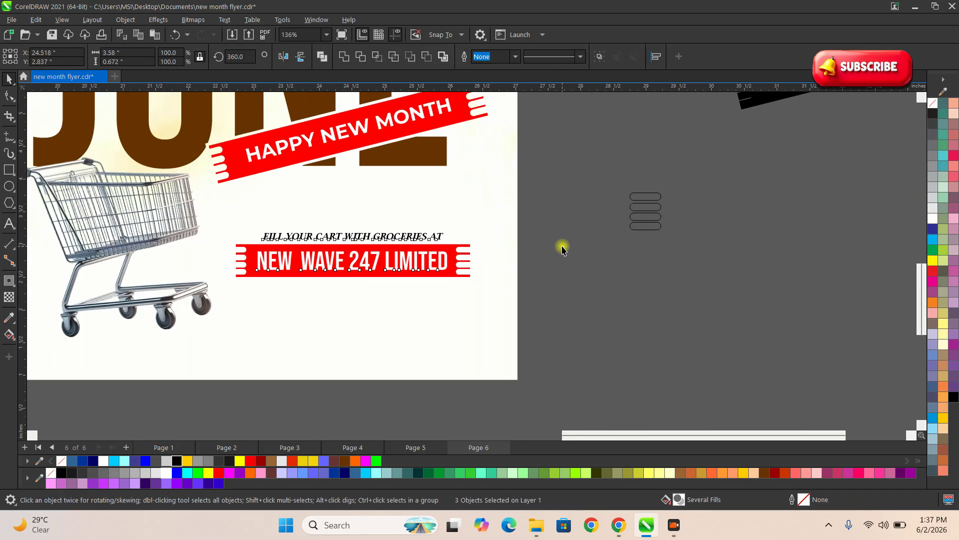
{"action": "left_click", "coordinate": [560, 250]}
Apply a black Multiply drop shadow with opacity 50 and feathering 15 to the tilted HAPPY NEW MONTH ribbon.
{"action": "scroll", "coordinate": [344, 131], "scroll_direction": "up", "scroll_amount": 3}
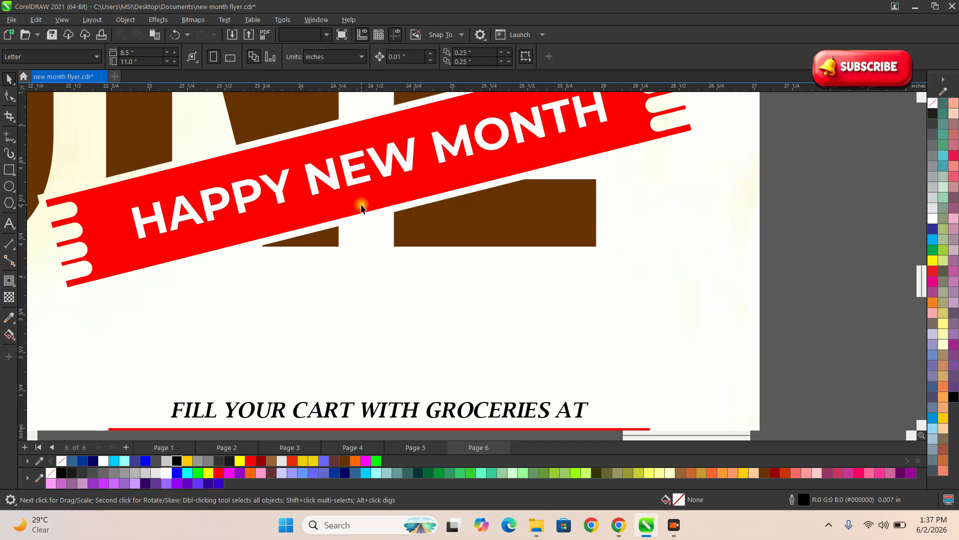
{"action": "left_click", "coordinate": [361, 205]}
{"action": "scroll", "coordinate": [361, 215], "scroll_direction": "down", "scroll_amount": 3}
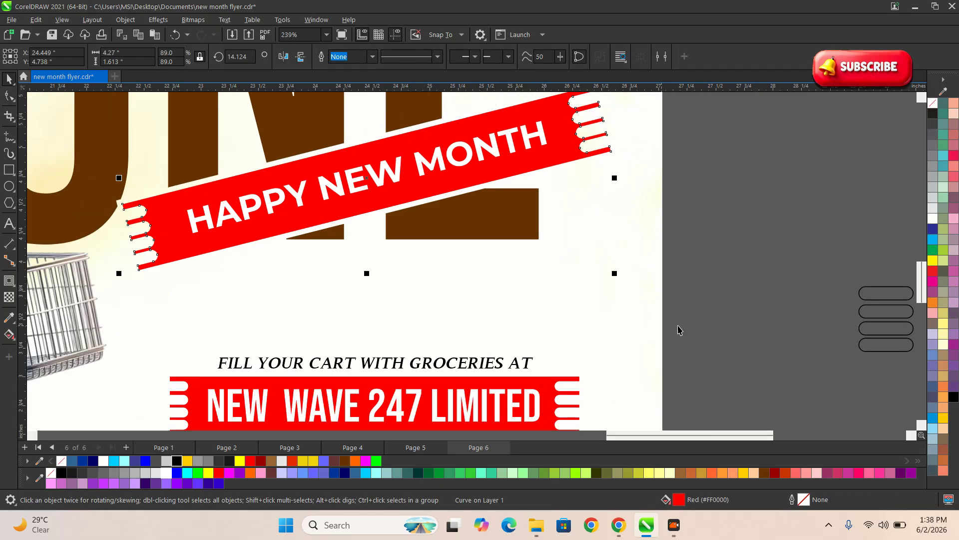
{"action": "left_click", "coordinate": [679, 328]}
{"action": "scroll", "coordinate": [499, 245], "scroll_direction": "down", "scroll_amount": 2}
{"action": "left_click", "coordinate": [424, 224]}
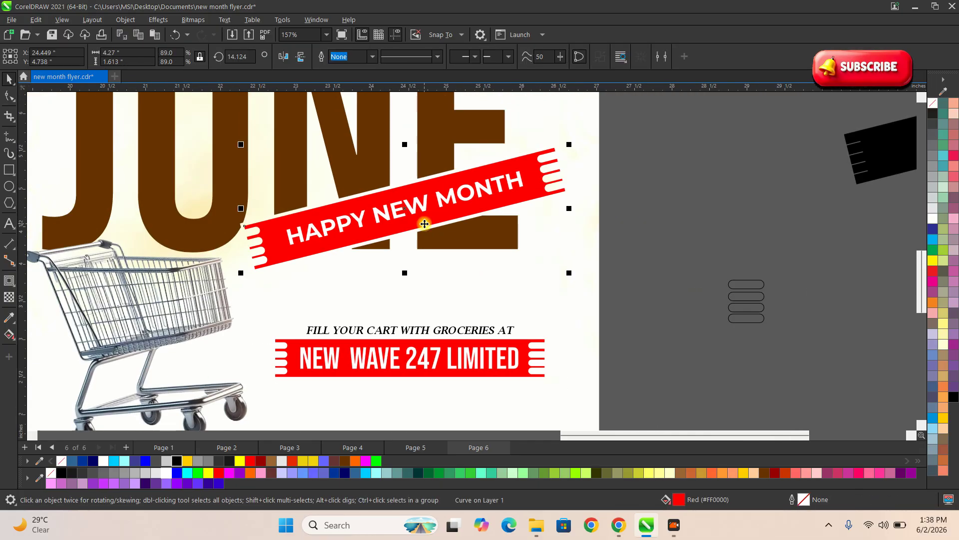
{"action": "left_click", "coordinate": [16, 289]}
{"action": "left_click", "coordinate": [45, 279]}
{"action": "scroll", "coordinate": [375, 232], "scroll_direction": "up", "scroll_amount": 2}
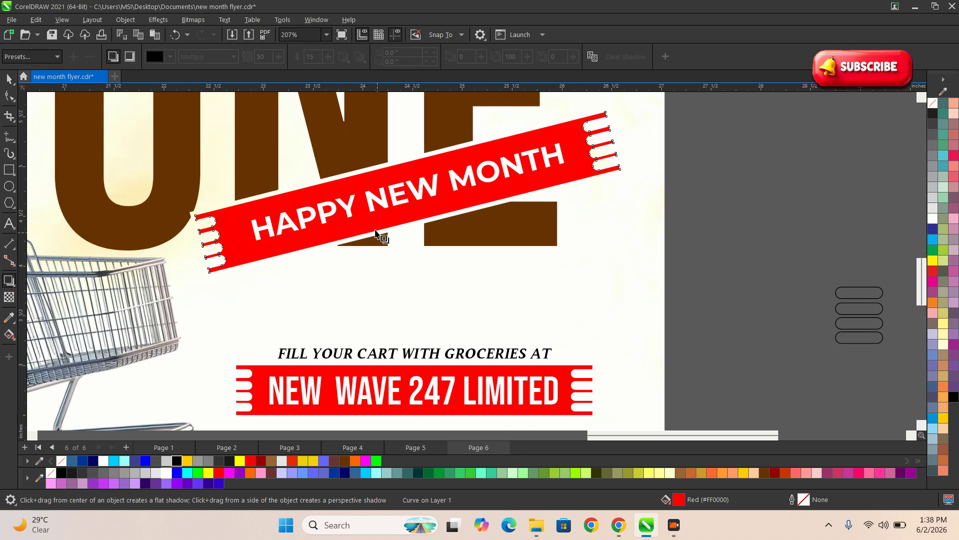
{"action": "left_click_drag", "start_coordinate": [356, 176], "coordinate": [428, 265]}
{"action": "key", "text": "space"}
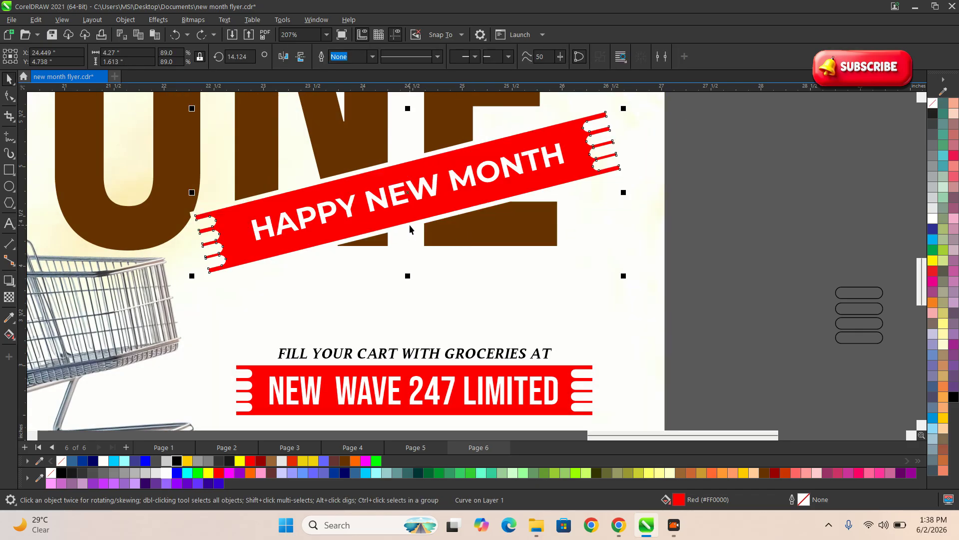
{"action": "key", "text": "space"}
{"action": "left_click_drag", "start_coordinate": [421, 241], "coordinate": [428, 263]}
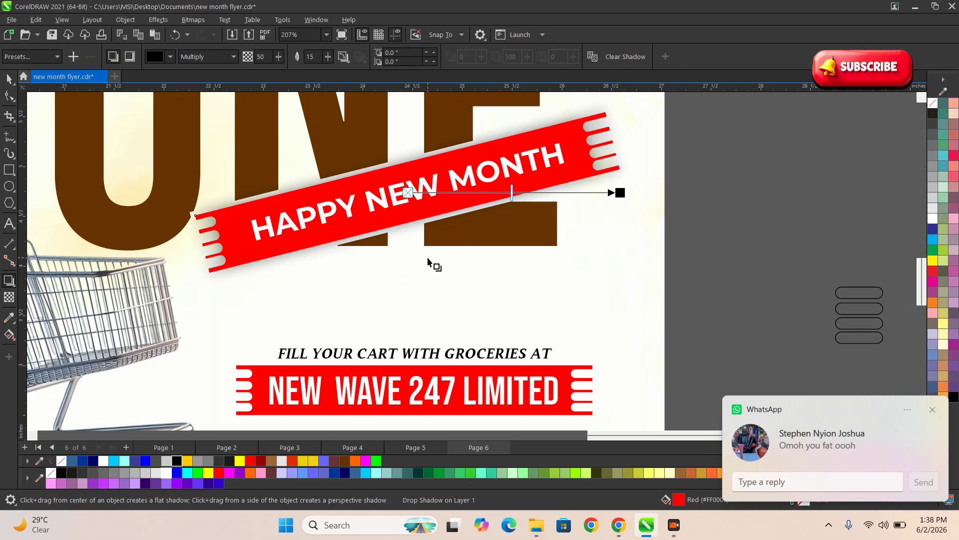
Break the drop shadow apart from the tilted HAPPY NEW MONTH ribbon.
{"action": "key", "text": "space"}
{"action": "key", "text": "space"}
{"action": "key", "text": "space"}
{"action": "right_click", "coordinate": [412, 225]}
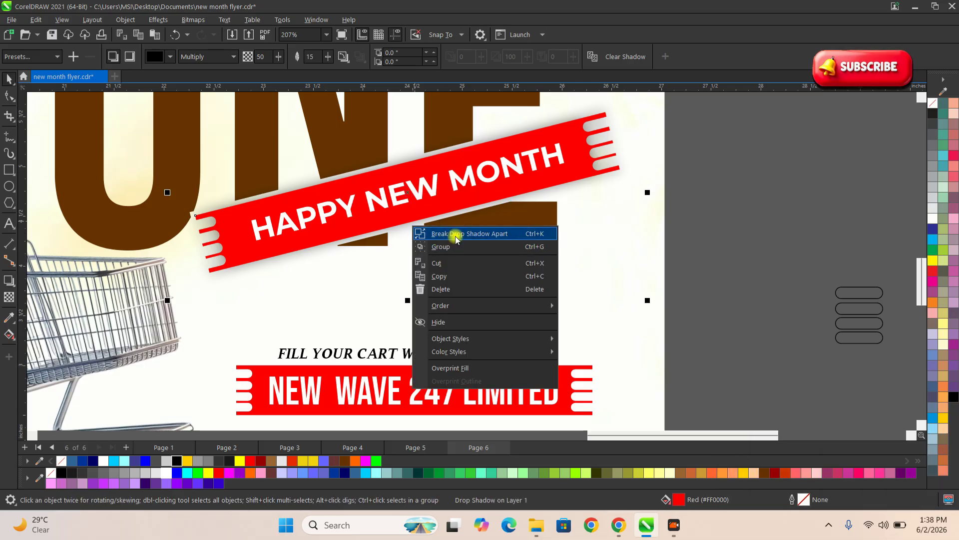
{"action": "left_click", "coordinate": [454, 231]}
{"action": "left_click", "coordinate": [706, 278]}
Scale the detached shadow to 74.8%, about 3.56 by 1.57 inches, and tuck it under the tilted ribbon's lower edge.
{"action": "left_click_drag", "start_coordinate": [408, 227], "coordinate": [427, 257]}
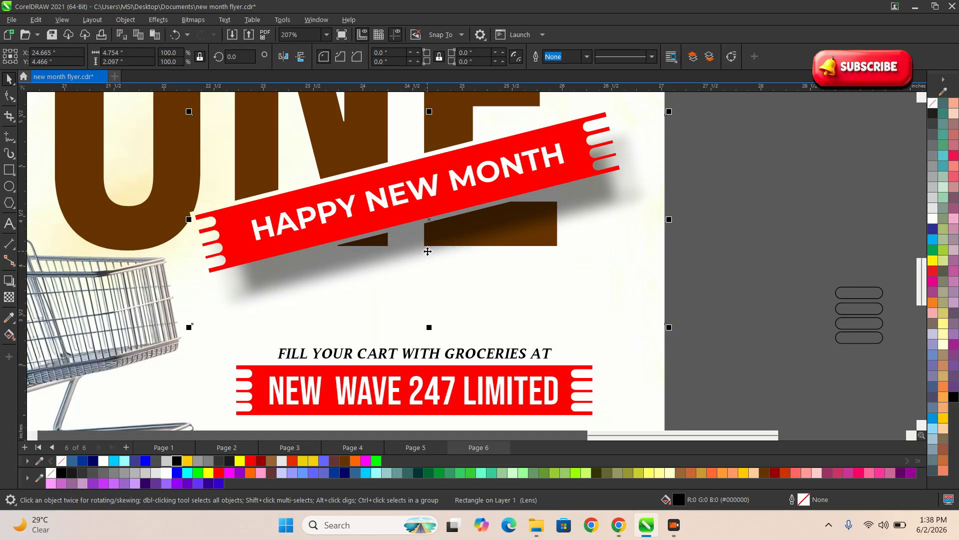
{"action": "left_click_drag", "start_coordinate": [673, 337], "coordinate": [611, 302]}
{"action": "left_click_drag", "start_coordinate": [427, 242], "coordinate": [405, 237]}
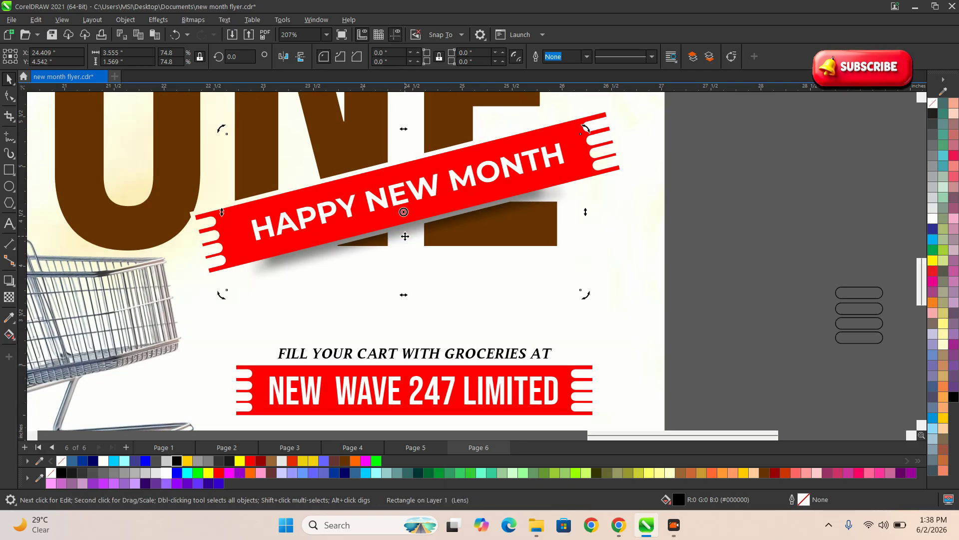
Give the tilted HAPPY NEW MONTH ribbon a white 0.028 in outline.
{"action": "scroll", "coordinate": [444, 228], "scroll_direction": "down", "scroll_amount": 1}
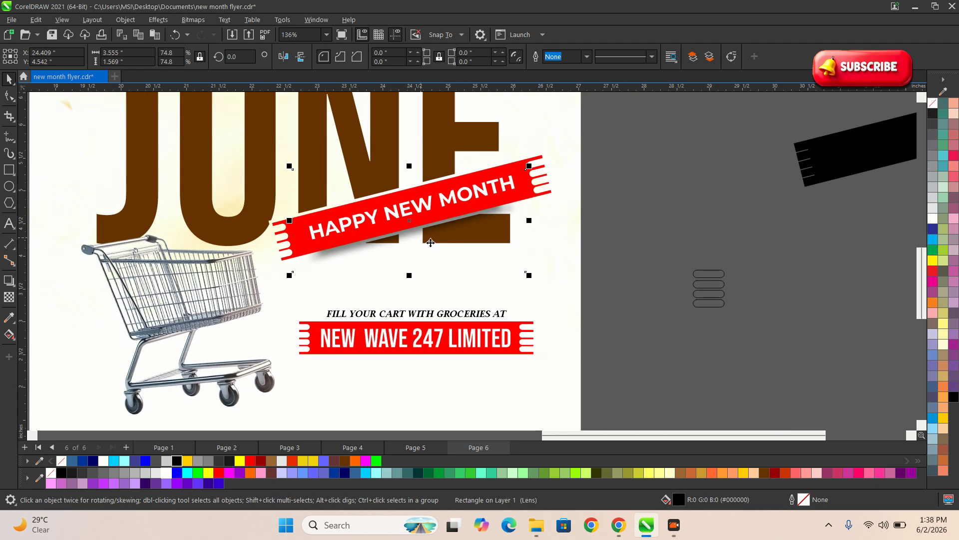
{"action": "scroll", "coordinate": [617, 288], "scroll_direction": "down", "scroll_amount": 2}
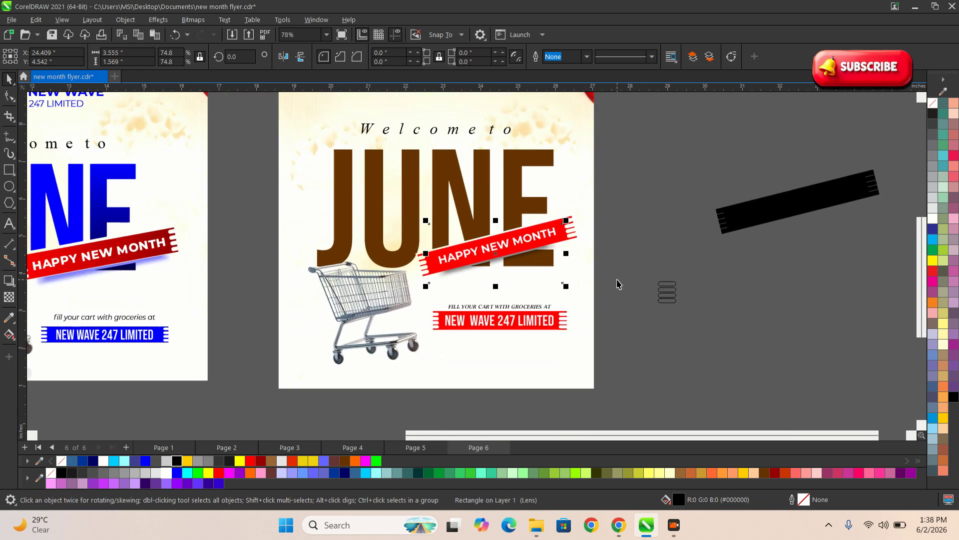
{"action": "scroll", "coordinate": [620, 282], "scroll_direction": "up", "scroll_amount": 1}
{"action": "left_click", "coordinate": [631, 267]}
{"action": "scroll", "coordinate": [631, 268], "scroll_direction": "up", "scroll_amount": 2}
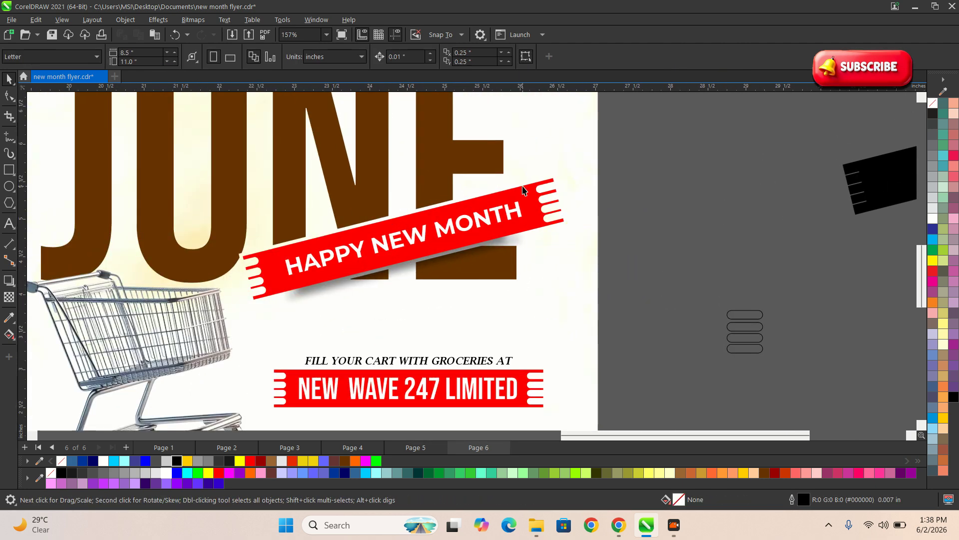
{"action": "left_click", "coordinate": [522, 195]}
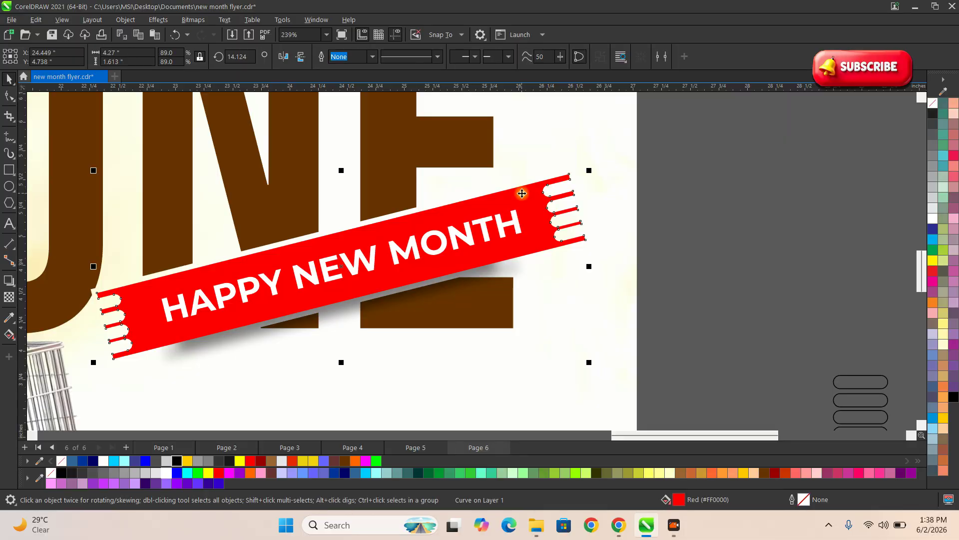
{"action": "left_click", "coordinate": [372, 56]}
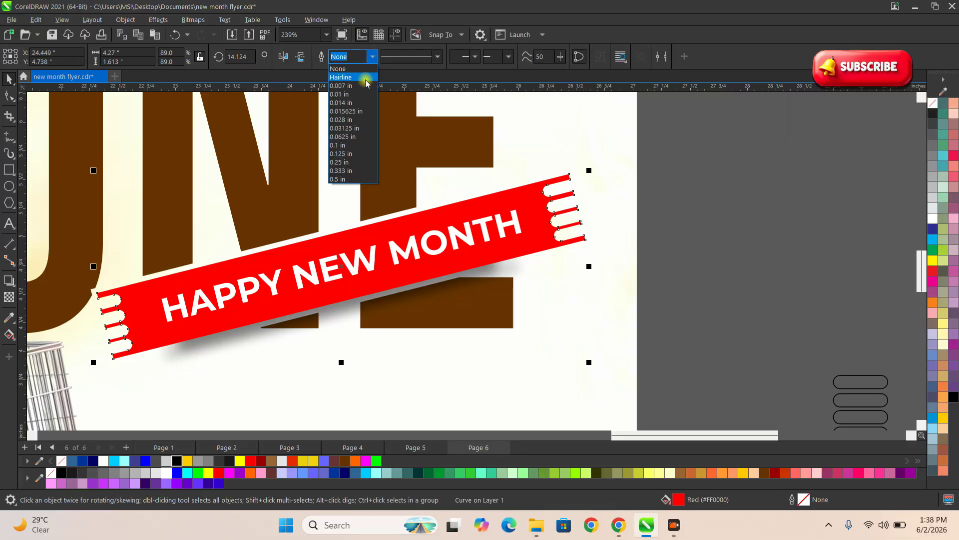
{"action": "left_click", "coordinate": [344, 119]}
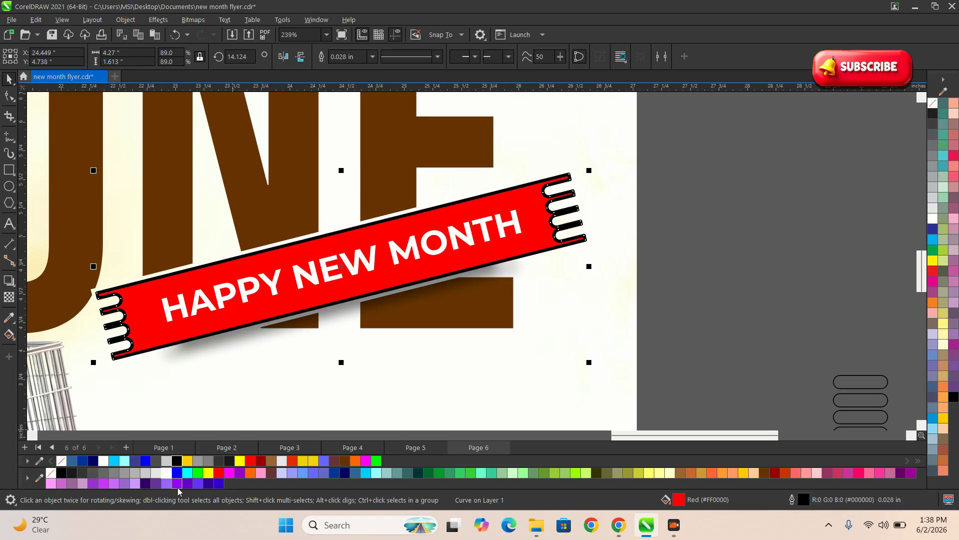
{"action": "right_click", "coordinate": [167, 477]}
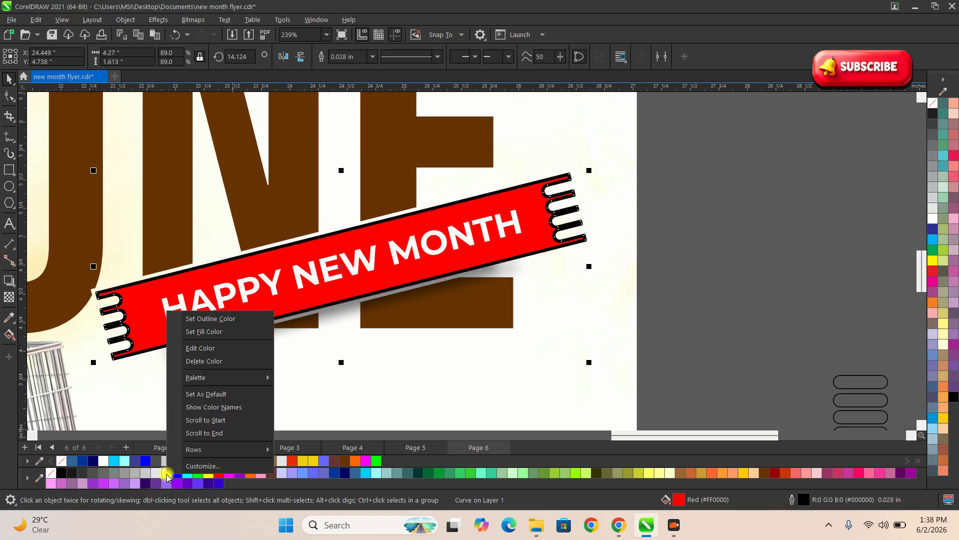
{"action": "left_click", "coordinate": [218, 319]}
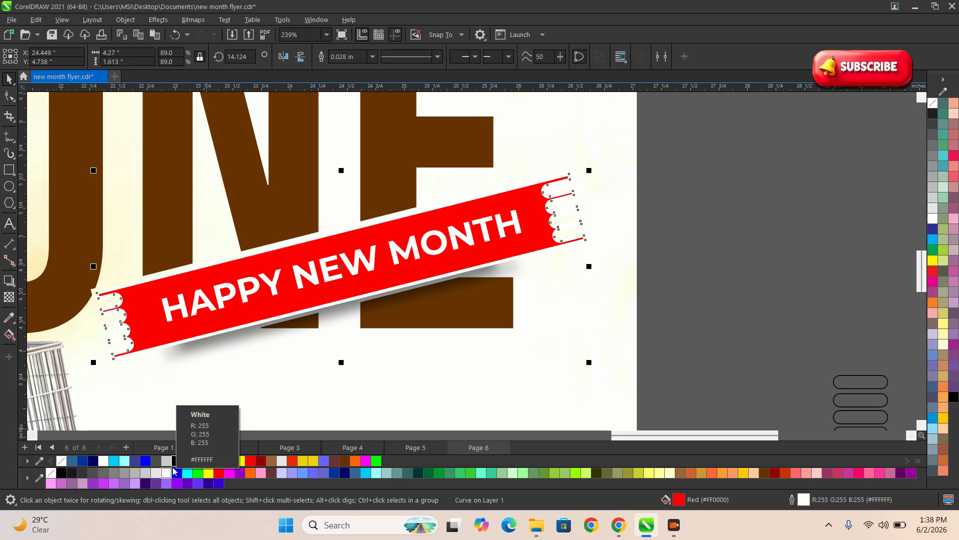
Set the tilted ribbon's outline to scale with the object and sit behind its fill.
{"action": "left_click", "coordinate": [744, 303]}
{"action": "left_click", "coordinate": [562, 222]}
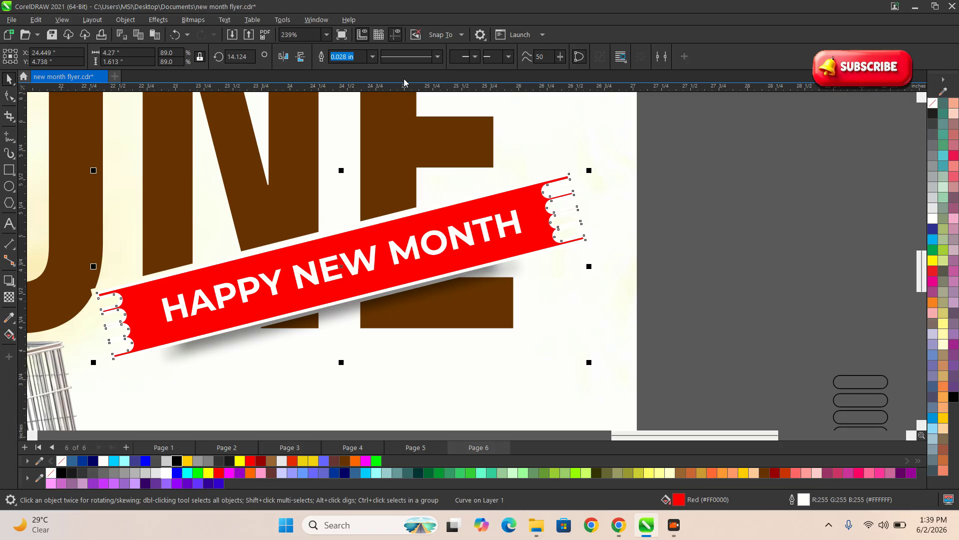
{"action": "key", "text": "F12"}
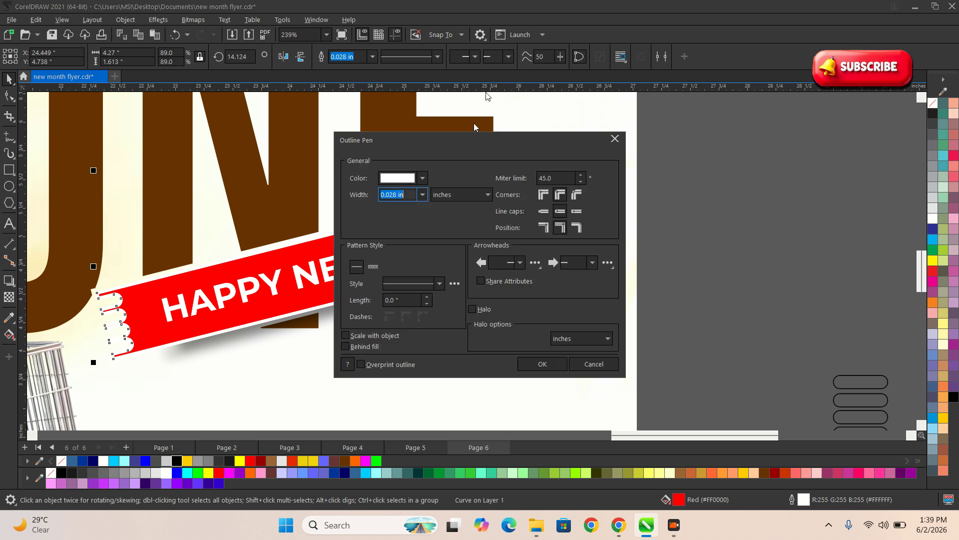
{"action": "left_click", "coordinate": [349, 336]}
{"action": "left_click", "coordinate": [346, 347]}
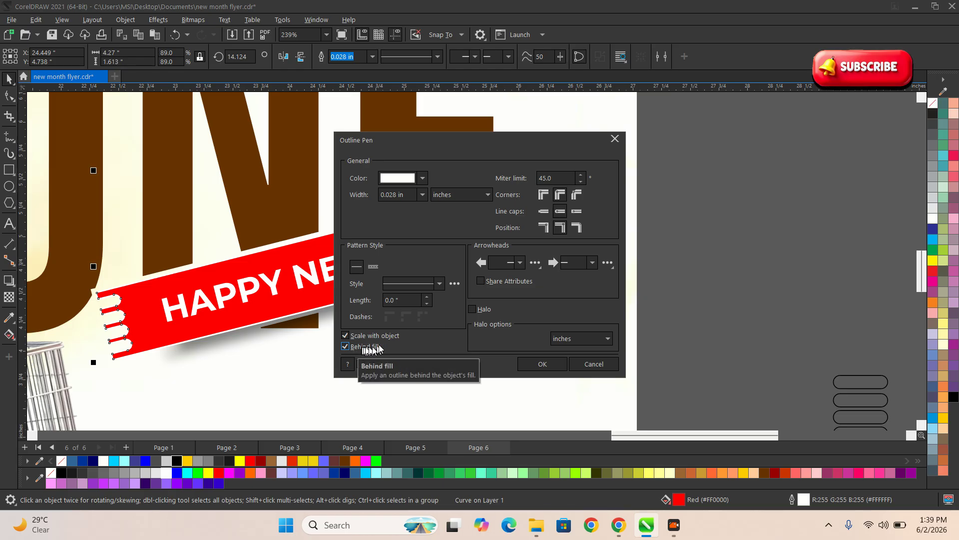
{"action": "left_click", "coordinate": [550, 365]}
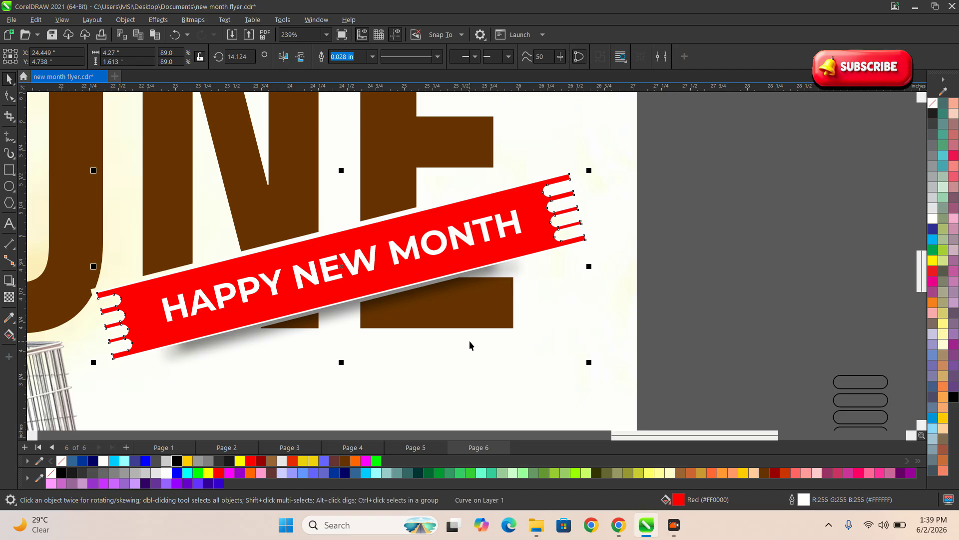
Delete the leftover rounded bars and the spare black ribbon beside the new flyer.
{"action": "scroll", "coordinate": [653, 388], "scroll_direction": "down", "scroll_amount": 3}
{"action": "left_click_drag", "start_coordinate": [674, 373], "coordinate": [618, 300]}
{"action": "key", "text": "Delete"}
{"action": "left_click", "coordinate": [734, 247]}
{"action": "key", "text": "Delete"}
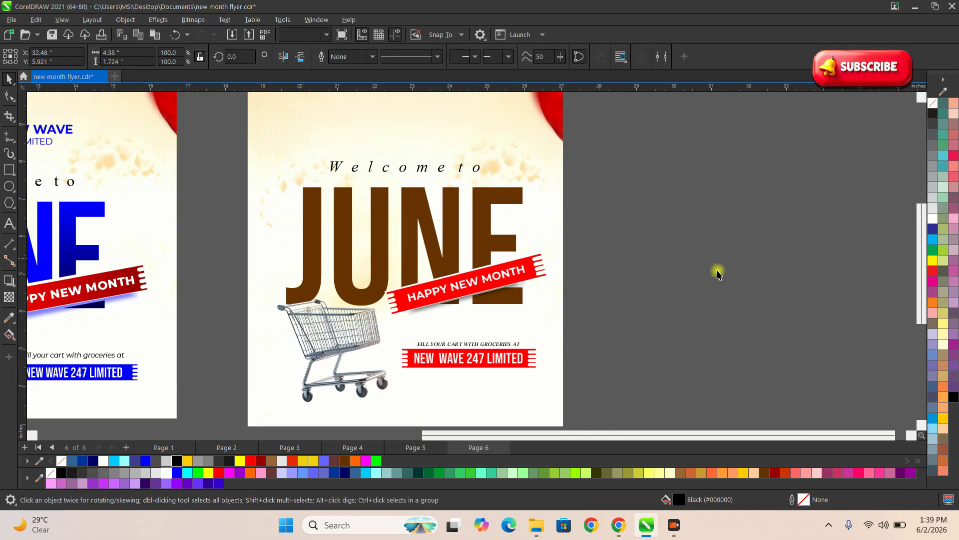
Examine the logo group on the blue example flyer and compare it with the new flyer's layout.
{"action": "scroll", "coordinate": [371, 281], "scroll_direction": "down", "scroll_amount": 2}
{"action": "scroll", "coordinate": [372, 281], "scroll_direction": "up", "scroll_amount": 2}
{"action": "scroll", "coordinate": [316, 302], "scroll_direction": "down", "scroll_amount": 2}
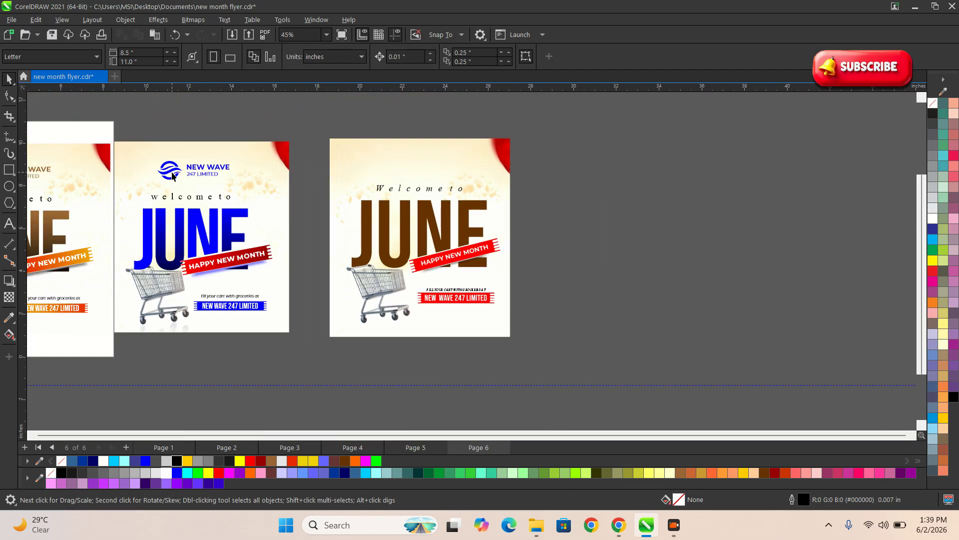
{"action": "scroll", "coordinate": [300, 250], "scroll_direction": "up", "scroll_amount": 2}
{"action": "left_click_drag", "start_coordinate": [139, 109], "coordinate": [229, 188]}
{"action": "scroll", "coordinate": [220, 181], "scroll_direction": "up", "scroll_amount": 2}
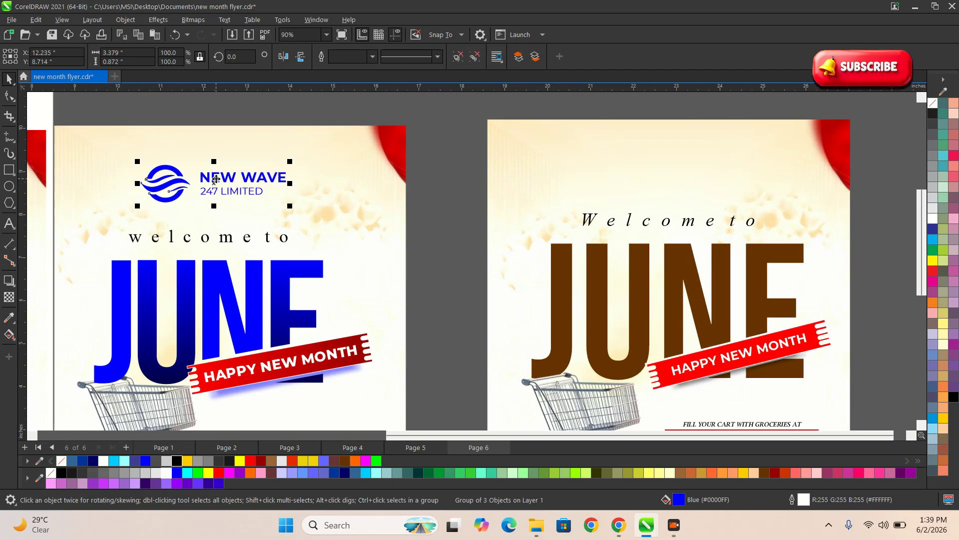
{"action": "scroll", "coordinate": [259, 188], "scroll_direction": "down", "scroll_amount": 1}
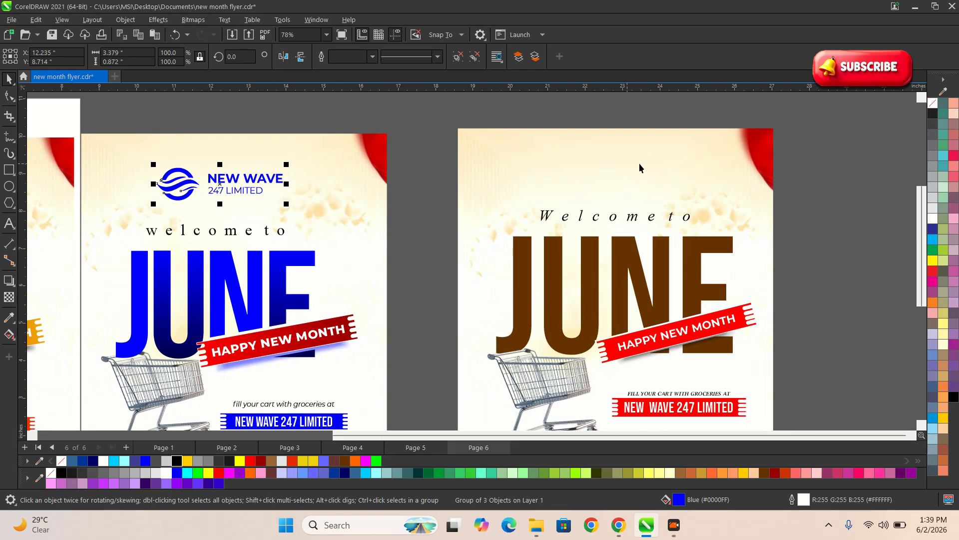
{"action": "scroll", "coordinate": [470, 178], "scroll_direction": "down", "scroll_amount": 2}
{"action": "scroll", "coordinate": [535, 340], "scroll_direction": "up", "scroll_amount": 2}
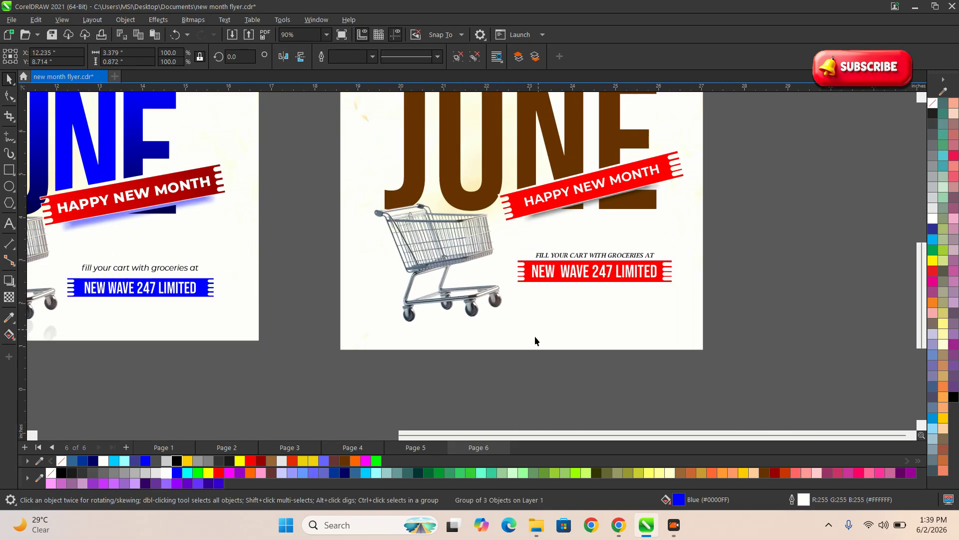
{"action": "left_click", "coordinate": [529, 367]}
Examine the cart's wheel reflection at the lower edge of the blue example flyer.
{"action": "scroll", "coordinate": [219, 326], "scroll_direction": "down", "scroll_amount": 2}
{"action": "scroll", "coordinate": [137, 313], "scroll_direction": "up", "scroll_amount": 4}
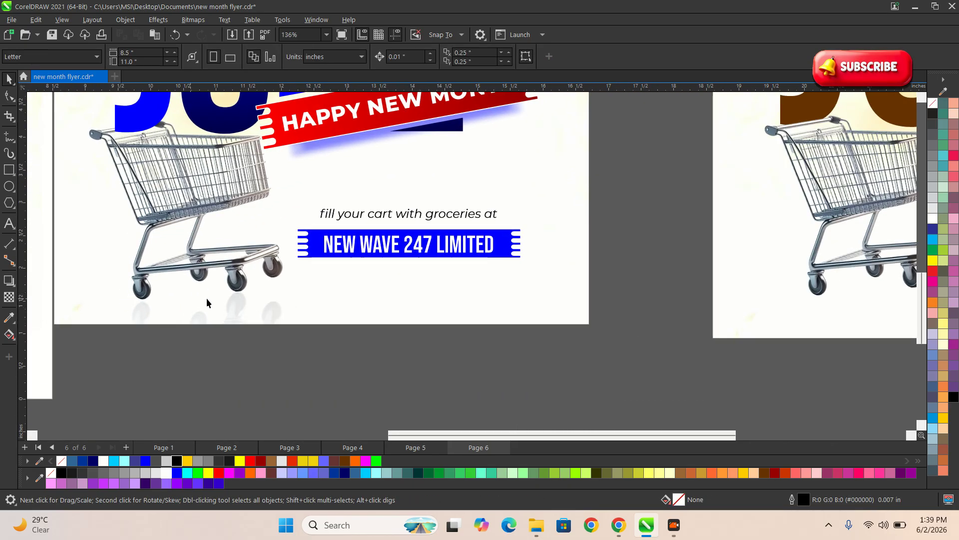
{"action": "scroll", "coordinate": [233, 307], "scroll_direction": "down", "scroll_amount": 4}
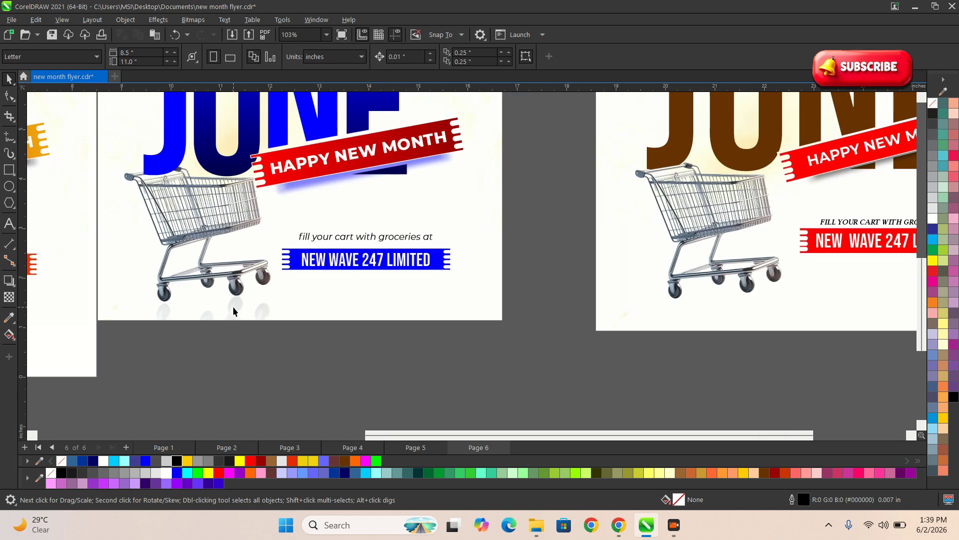
{"action": "left_click", "coordinate": [248, 306]}
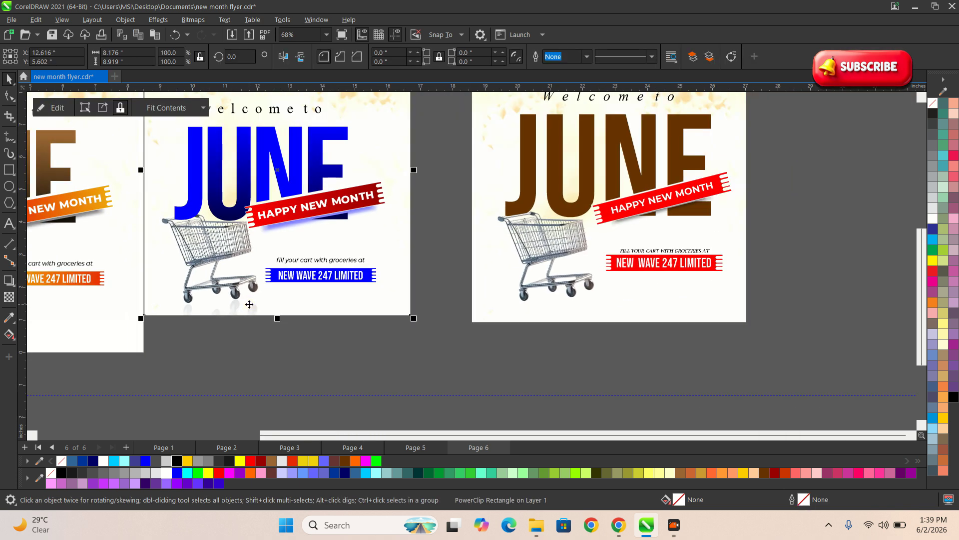
{"action": "left_click", "coordinate": [360, 325]}
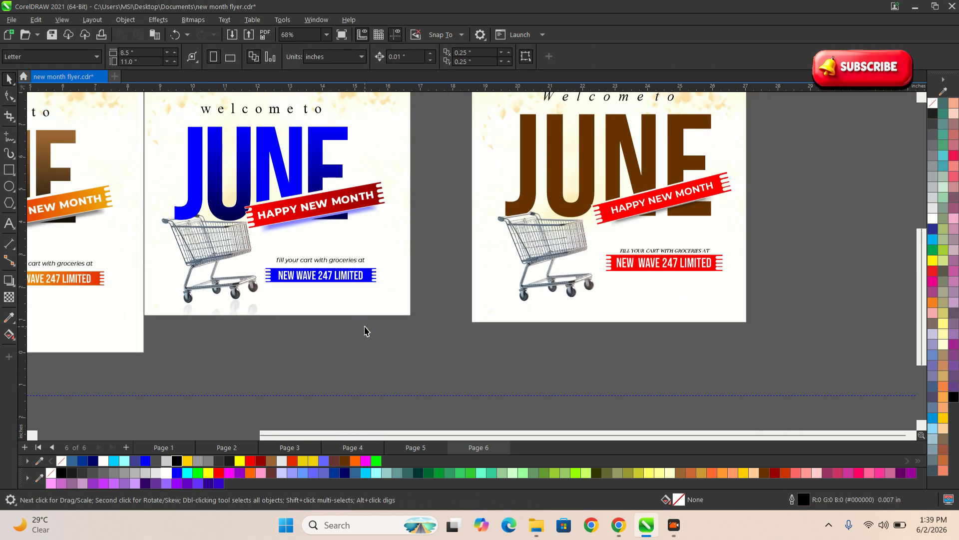
{"action": "scroll", "coordinate": [375, 354], "scroll_direction": "down", "scroll_amount": 3}
{"action": "scroll", "coordinate": [387, 353], "scroll_direction": "up", "scroll_amount": 1}
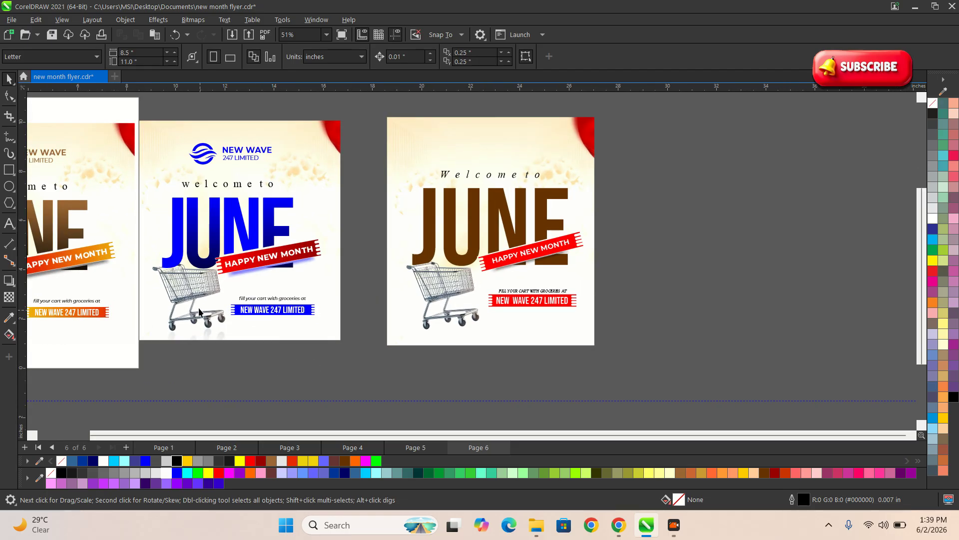
{"action": "left_click", "coordinate": [216, 320]}
{"action": "scroll", "coordinate": [468, 324], "scroll_direction": "up", "scroll_amount": 2}
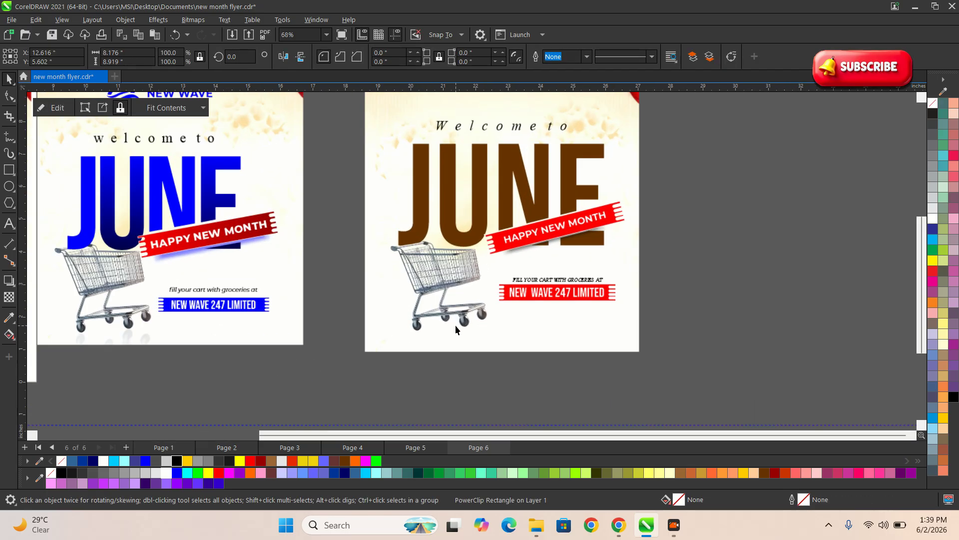
Shift the new flyer's cart slightly upward and make a vertically mirrored copy below it, scaled to about 94.3% in height.
{"action": "left_click", "coordinate": [456, 329]}
{"action": "scroll", "coordinate": [437, 268], "scroll_direction": "up", "scroll_amount": 2}
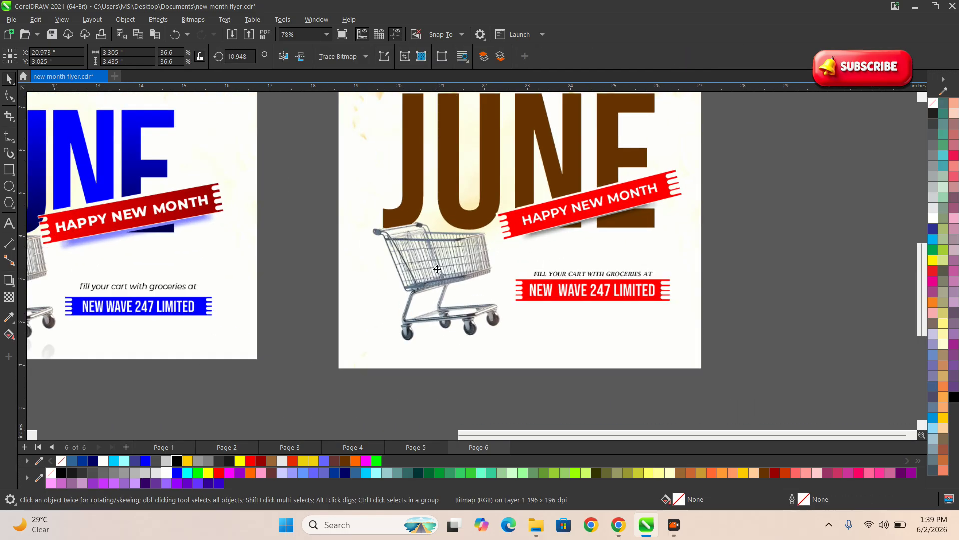
{"action": "scroll", "coordinate": [425, 220], "scroll_direction": "down", "scroll_amount": 1}
{"action": "scroll", "coordinate": [421, 295], "scroll_direction": "up", "scroll_amount": 1}
{"action": "mouse_move", "coordinate": [413, 221]}
{"action": "left_mouse_down"}
{"action": "mouse_move", "coordinate": [410, 207]}
{"action": "mouse_move", "coordinate": [414, 223]}
{"action": "left_mouse_up"}
{"action": "scroll", "coordinate": [414, 223], "scroll_direction": "down", "scroll_amount": 1}
{"action": "left_click_drag", "start_coordinate": [442, 128], "coordinate": [440, 407]}
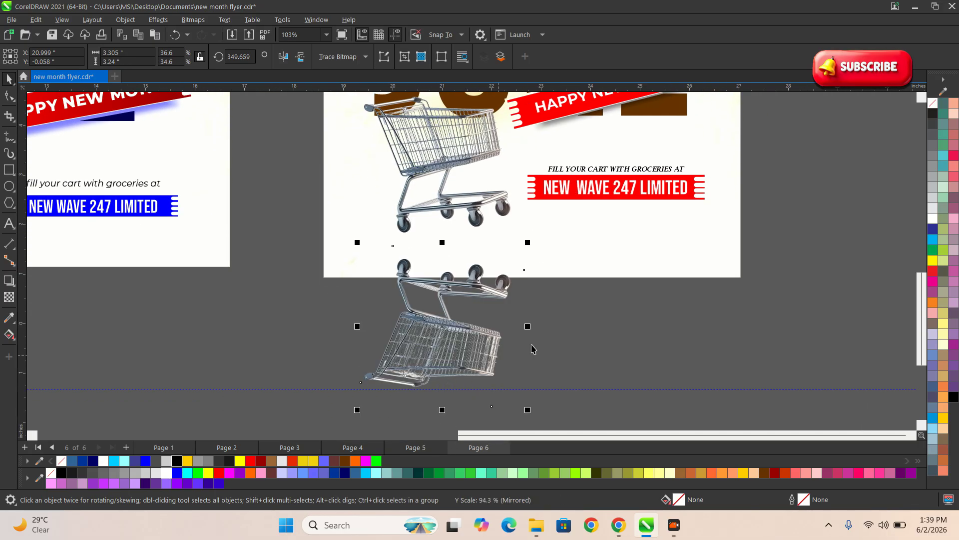
Skew the mirrored cart vertically to about 3.31 by 2.93 inches so its wheels line up beneath the original cart's wheels.
{"action": "left_click", "coordinate": [510, 332]}
{"action": "left_click", "coordinate": [453, 292]}
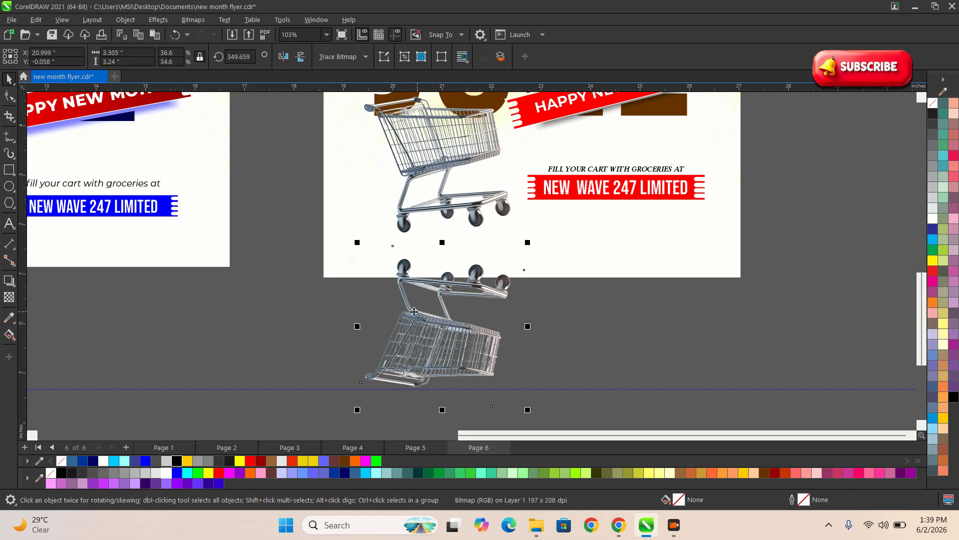
{"action": "left_click", "coordinate": [438, 302]}
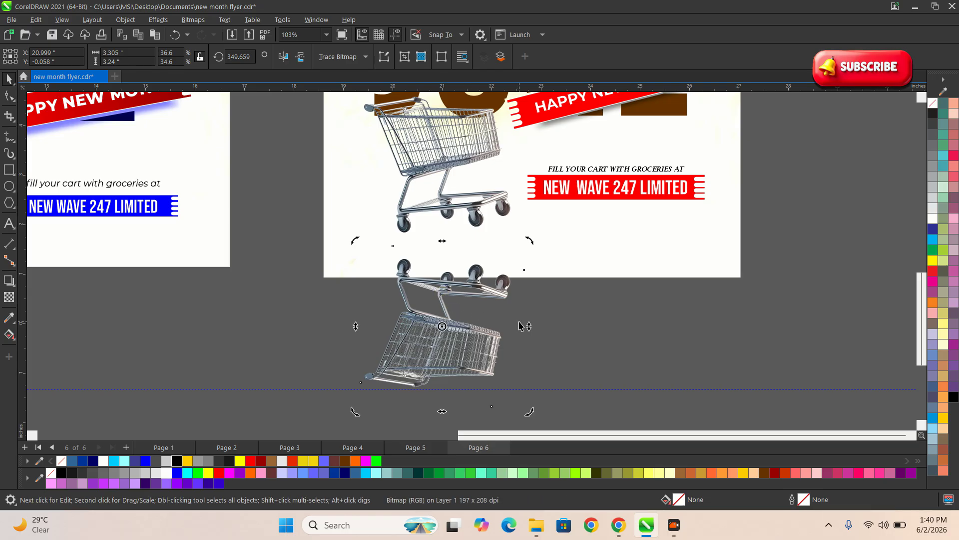
{"action": "left_click_drag", "start_coordinate": [530, 326], "coordinate": [524, 293]}
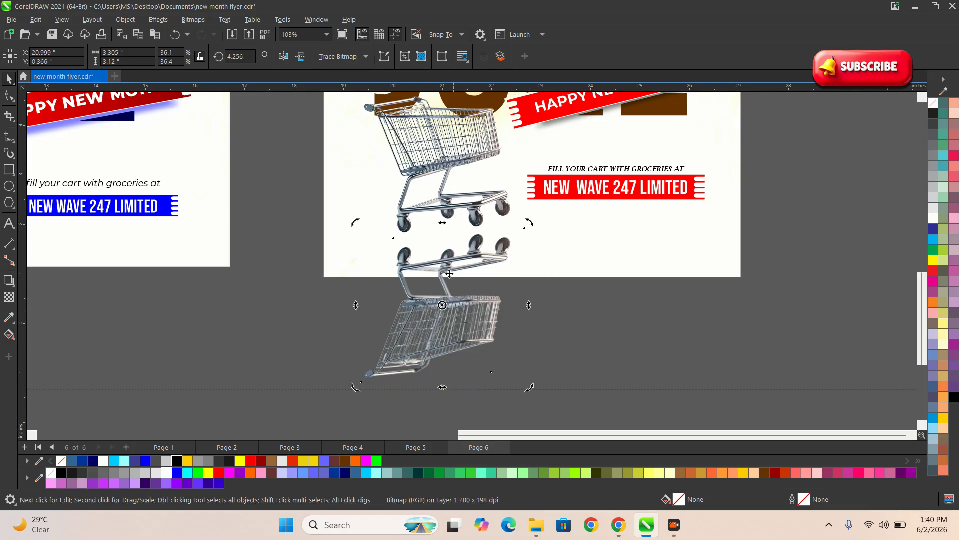
{"action": "scroll", "coordinate": [460, 281], "scroll_direction": "up", "scroll_amount": 1}
{"action": "left_click_drag", "start_coordinate": [332, 316], "coordinate": [329, 307]}
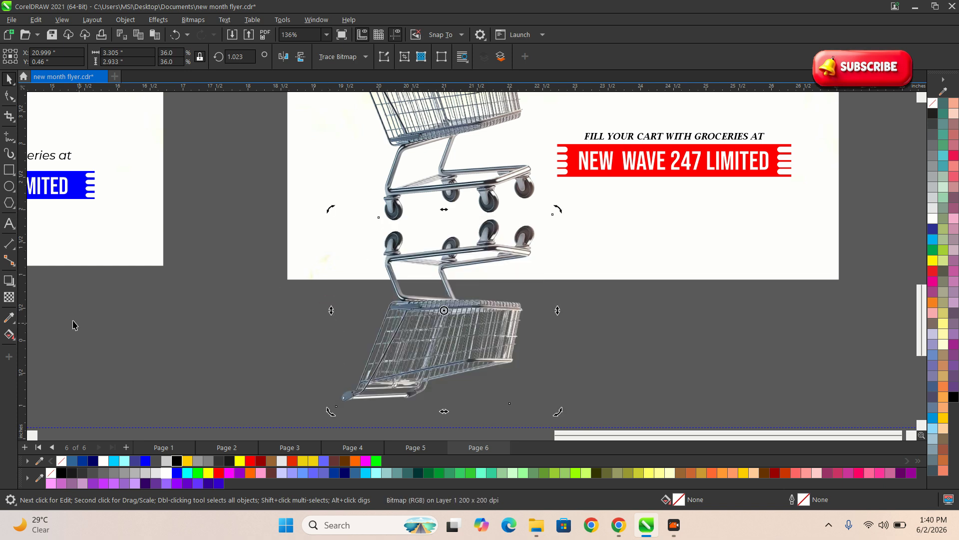
Fade the mirrored cart downward with a linear fountain transparency that starts well above it, softening the reflected wheels.
{"action": "left_click", "coordinate": [9, 298]}
{"action": "left_click_drag", "start_coordinate": [454, 224], "coordinate": [439, 313]}
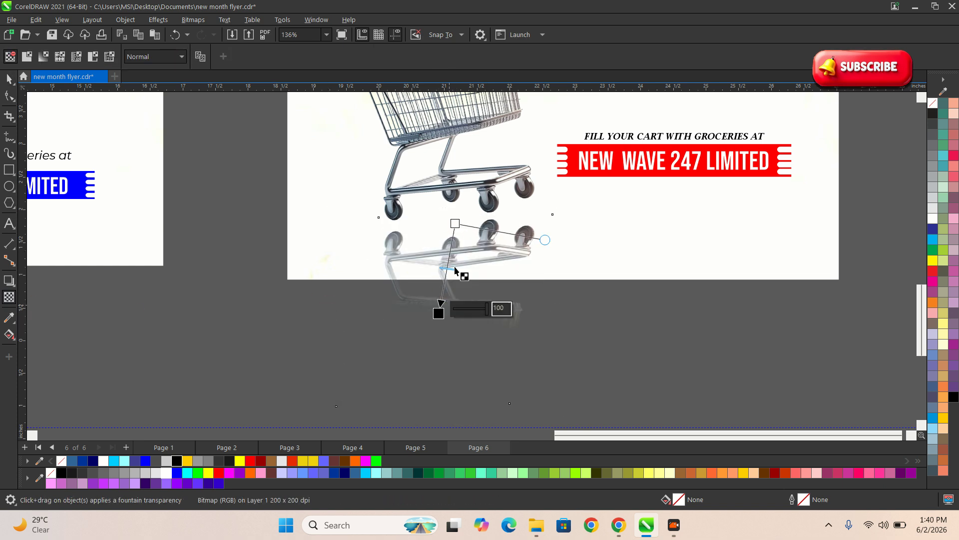
{"action": "left_click_drag", "start_coordinate": [455, 227], "coordinate": [453, 86]}
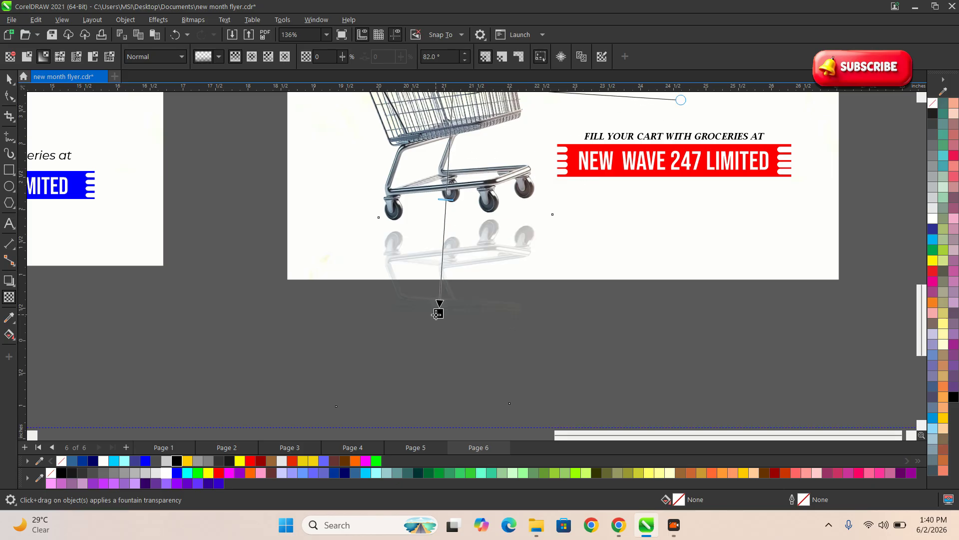
{"action": "key", "text": "space"}
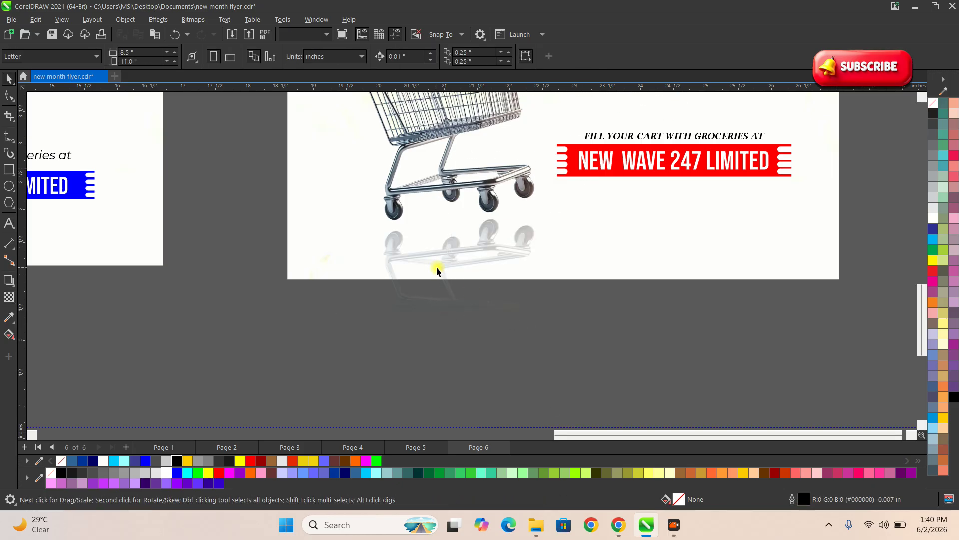
Cut the faded cart reflection and paste it inside the flyer background's PowerClip.
{"action": "key", "text": "Delete"}
{"action": "double_click", "coordinate": [526, 250]}
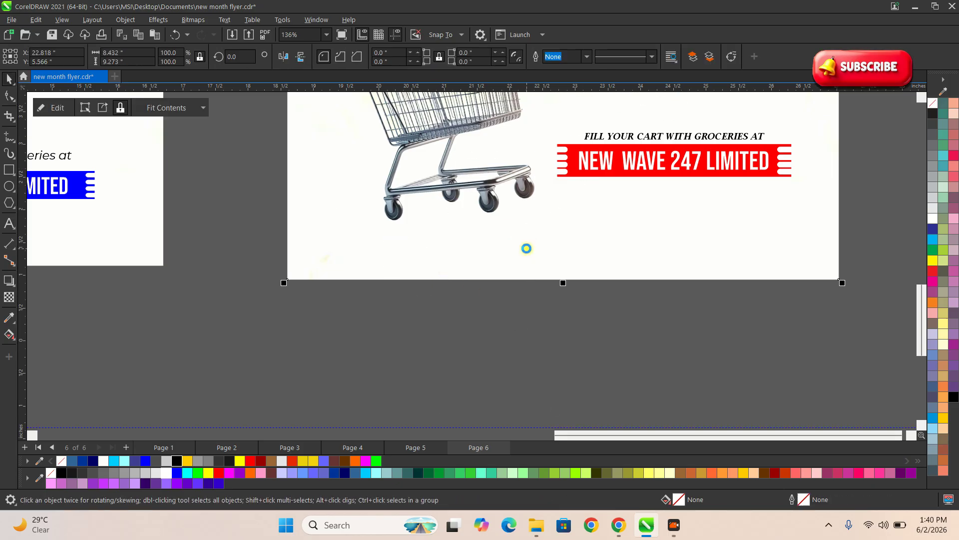
{"action": "key", "text": "ctrl+v"}
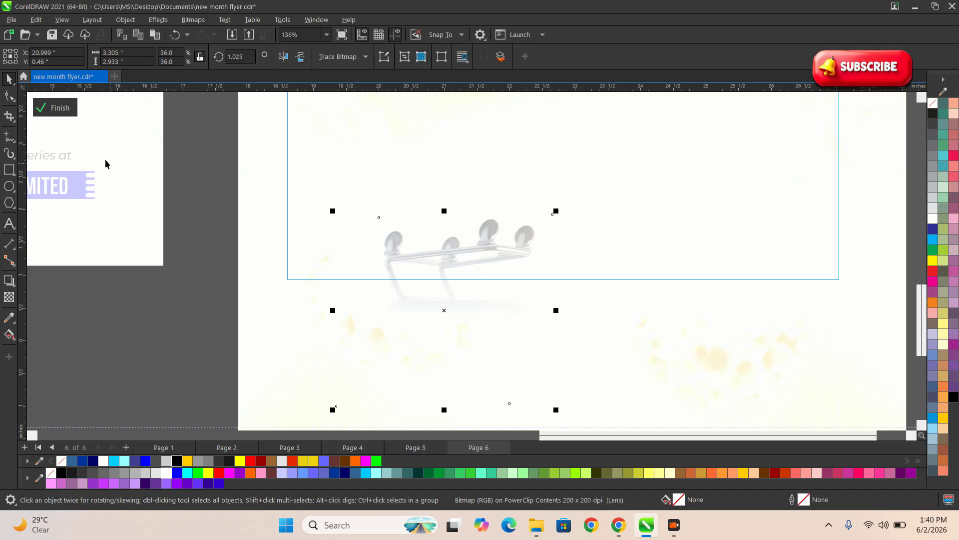
{"action": "left_click", "coordinate": [70, 111]}
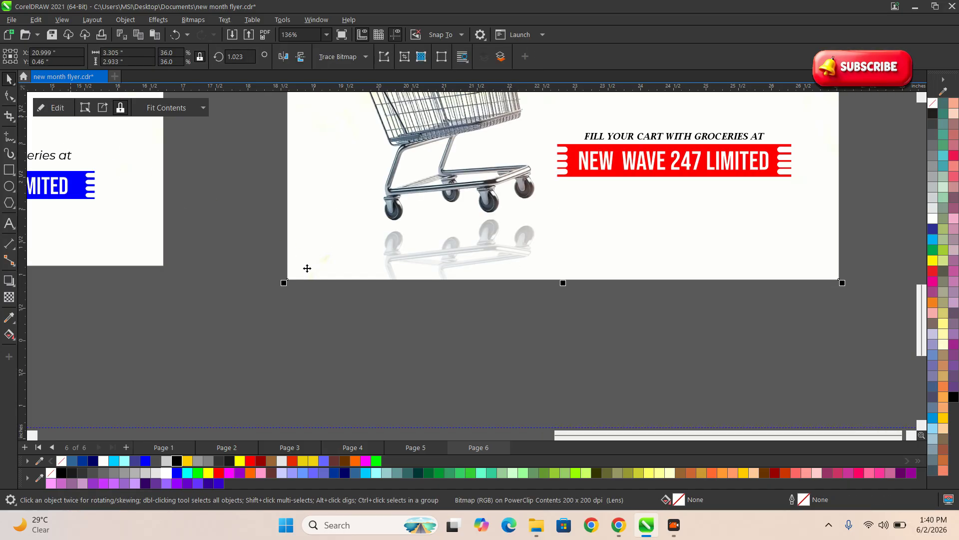
Move the original cart slightly down so its wheels sit closer to the reflection.
{"action": "scroll", "coordinate": [363, 346], "scroll_direction": "down", "scroll_amount": 3}
{"action": "left_click", "coordinate": [459, 272]}
{"action": "scroll", "coordinate": [404, 274], "scroll_direction": "up", "scroll_amount": 3}
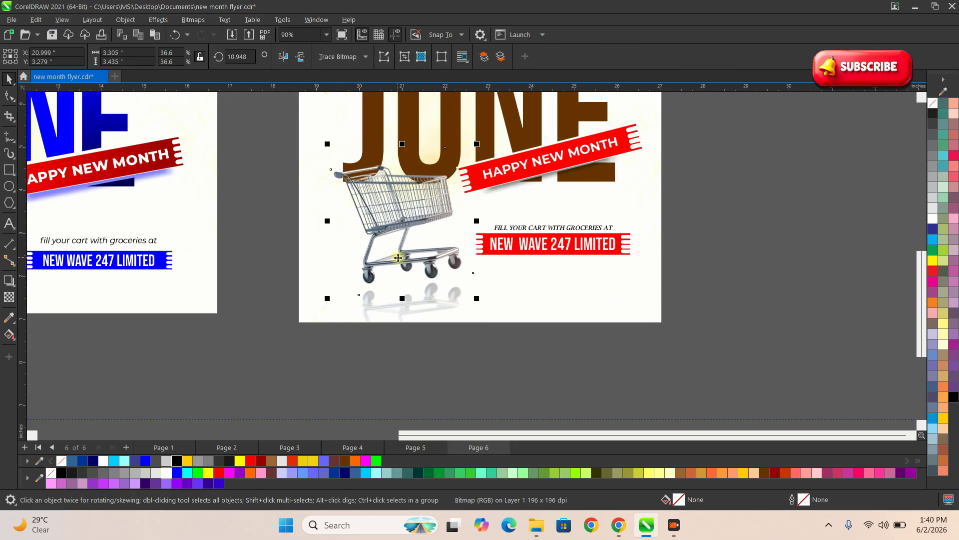
{"action": "left_click_drag", "start_coordinate": [407, 239], "coordinate": [406, 247]}
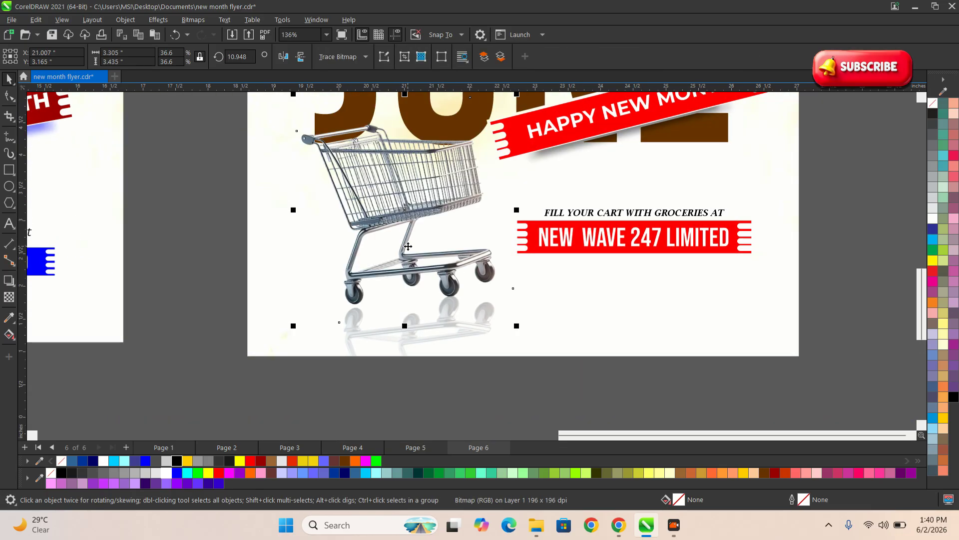
{"action": "scroll", "coordinate": [412, 388], "scroll_direction": "down", "scroll_amount": 3}
{"action": "scroll", "coordinate": [413, 388], "scroll_direction": "down", "scroll_amount": 3}
{"action": "scroll", "coordinate": [257, 332], "scroll_direction": "up", "scroll_amount": 2}
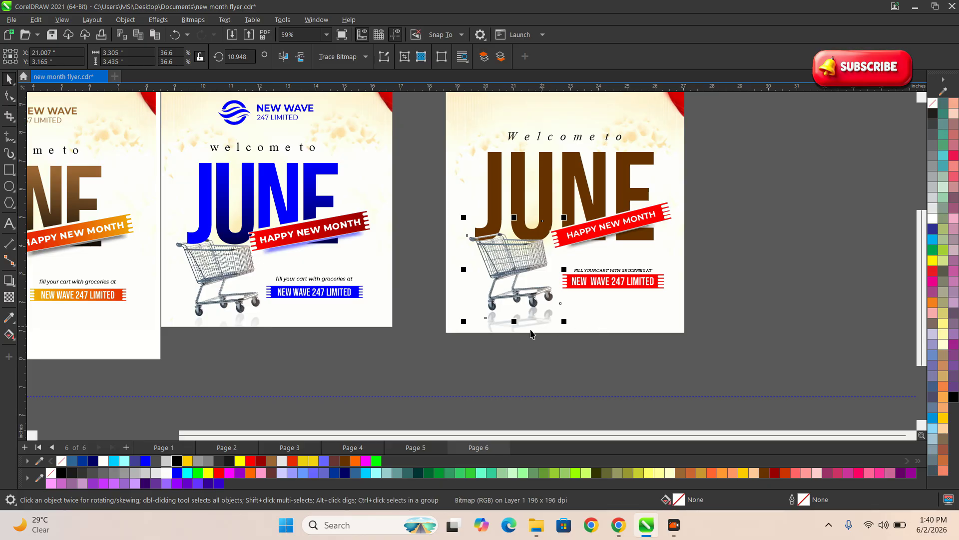
{"action": "scroll", "coordinate": [532, 332], "scroll_direction": "down", "scroll_amount": 1}
{"action": "left_click", "coordinate": [670, 315]}
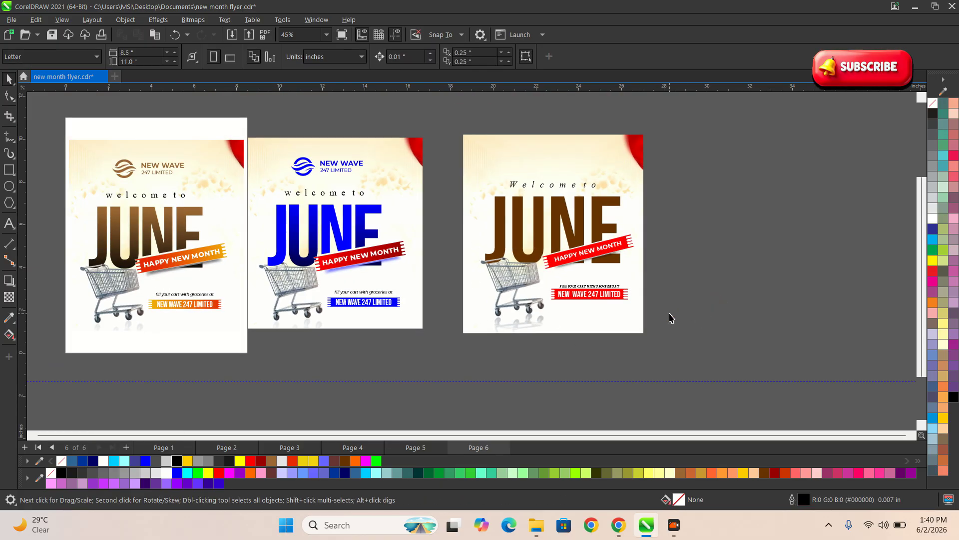